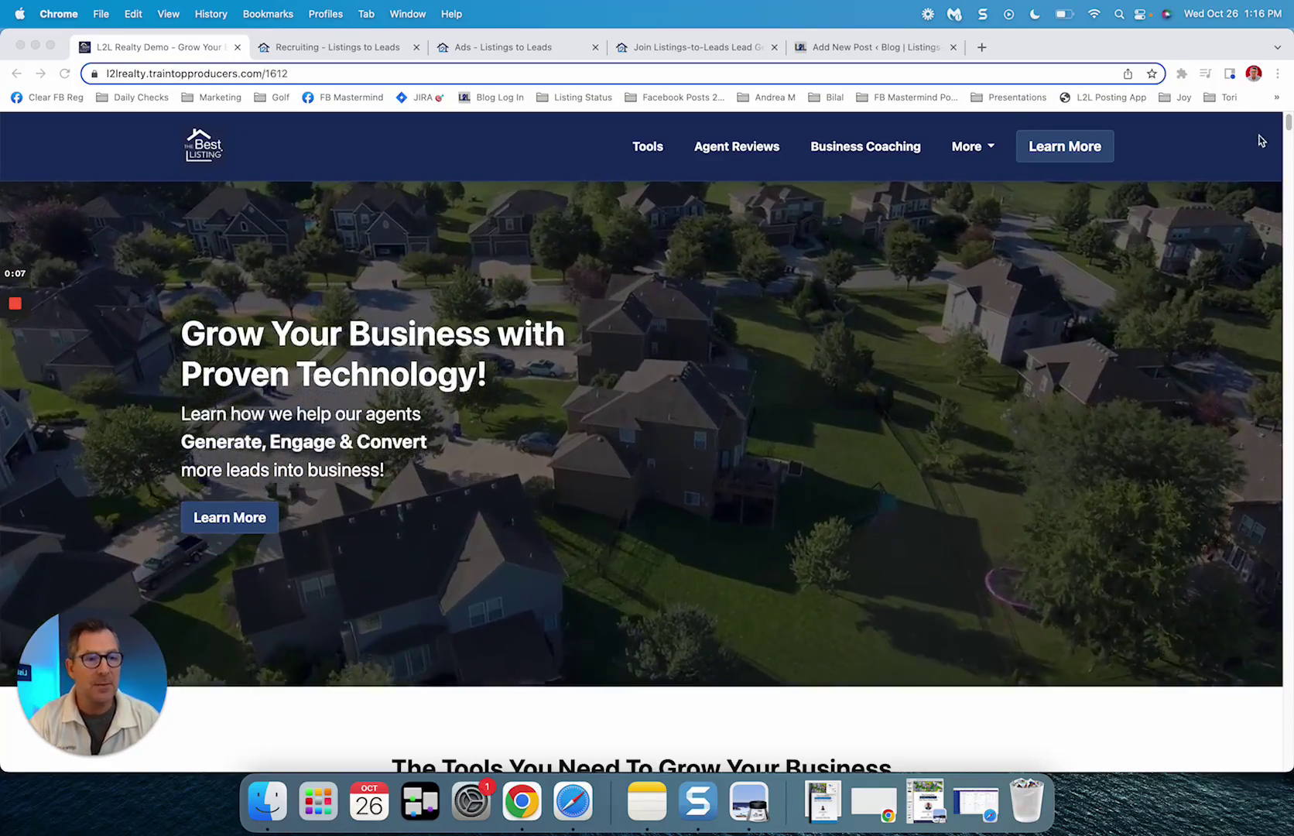
Step: Review the social media ads section of the demo recruiting website, the Recruiting page and the Ads page
{"action": "left_click_drag", "start_coordinate": [1288, 147], "coordinate": [1288, 166]}
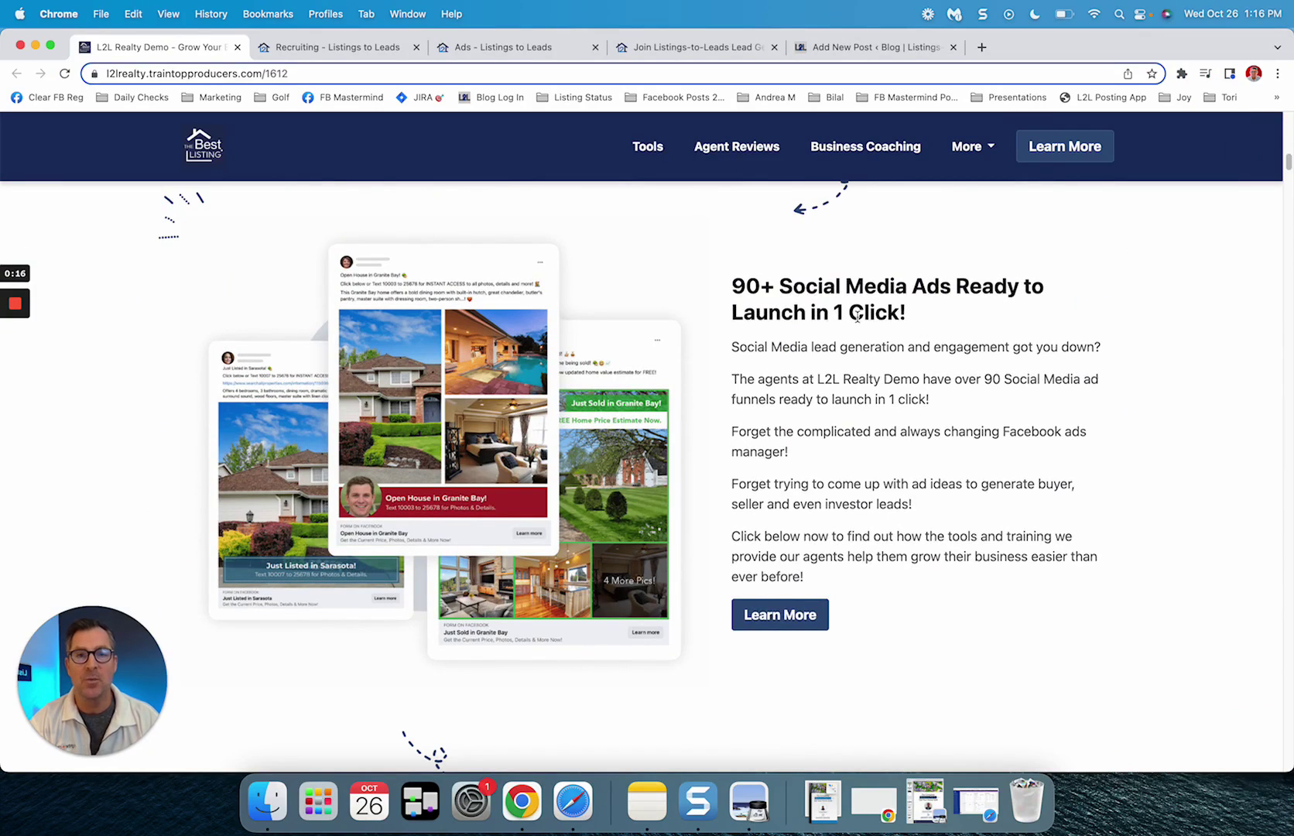
{"action": "left_click", "coordinate": [323, 51]}
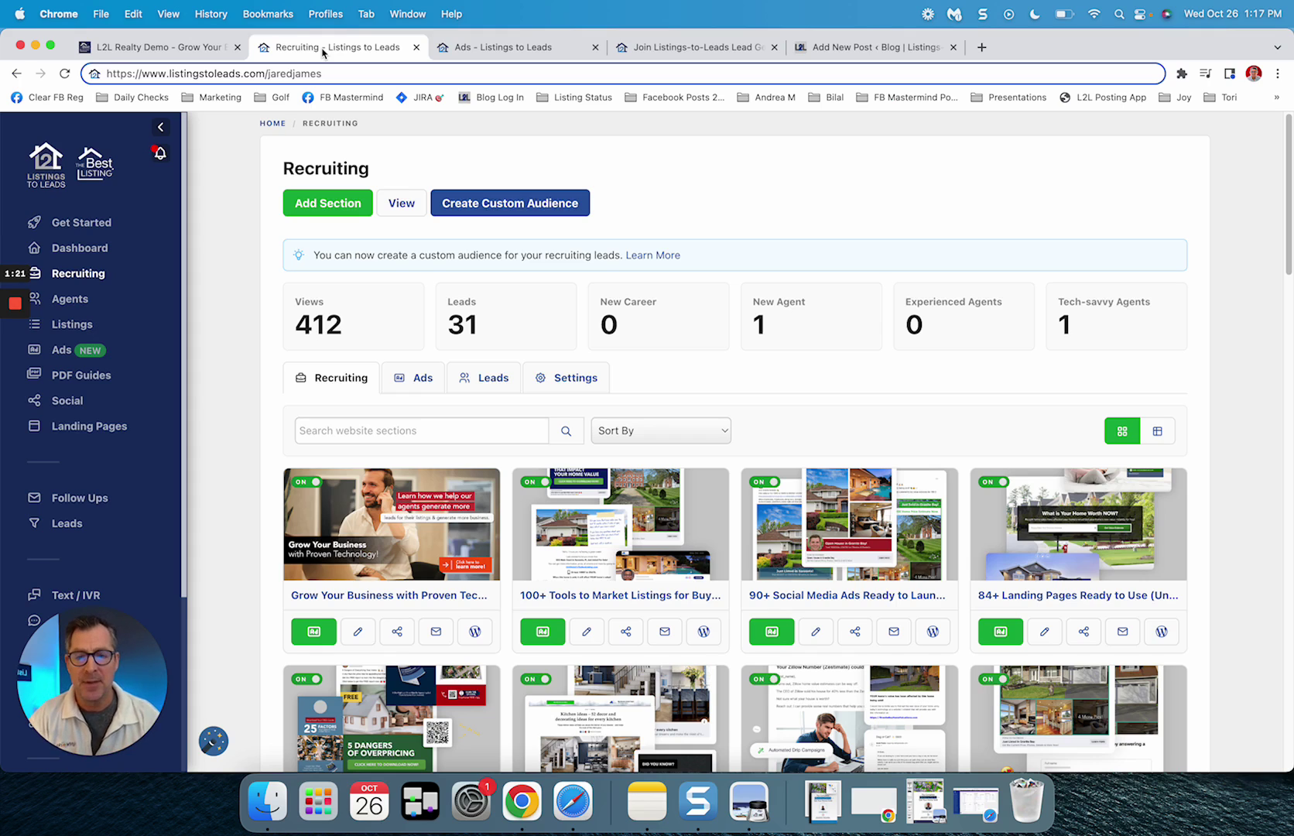
{"action": "left_click", "coordinate": [522, 49]}
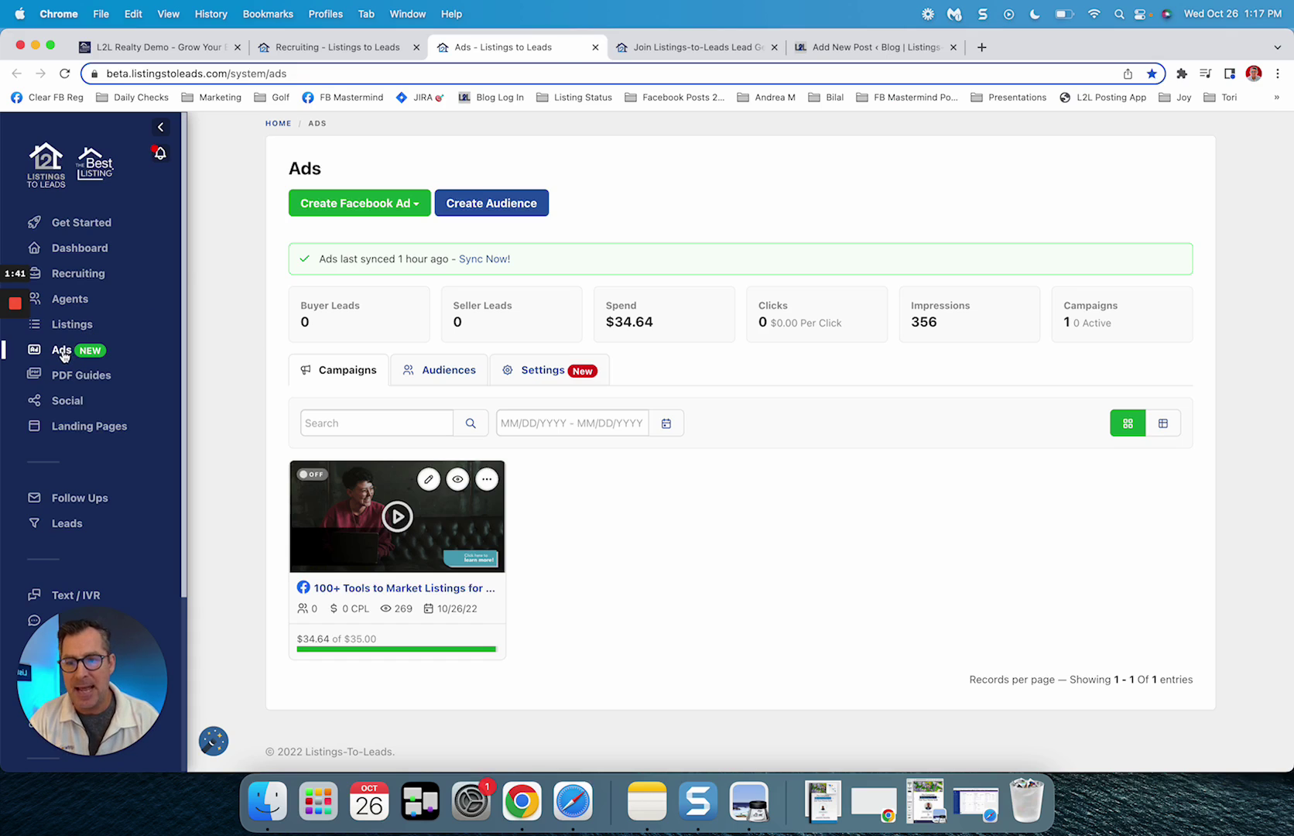
Step: Start a Facebook listing ad for the just-listed Granite Bay property with the Lead Ads objective and leads sent to the office's account
{"action": "left_click", "coordinate": [414, 205]}
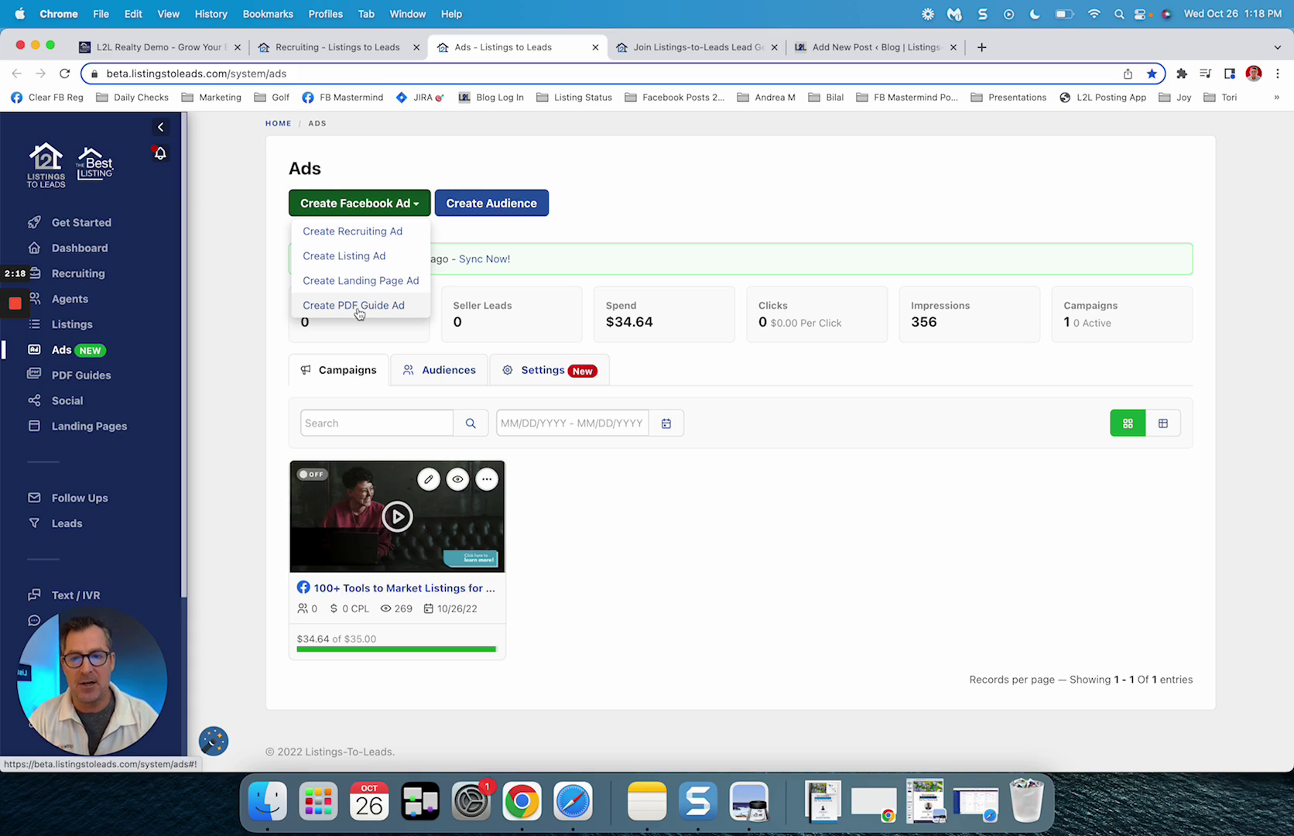
{"action": "left_click", "coordinate": [366, 258]}
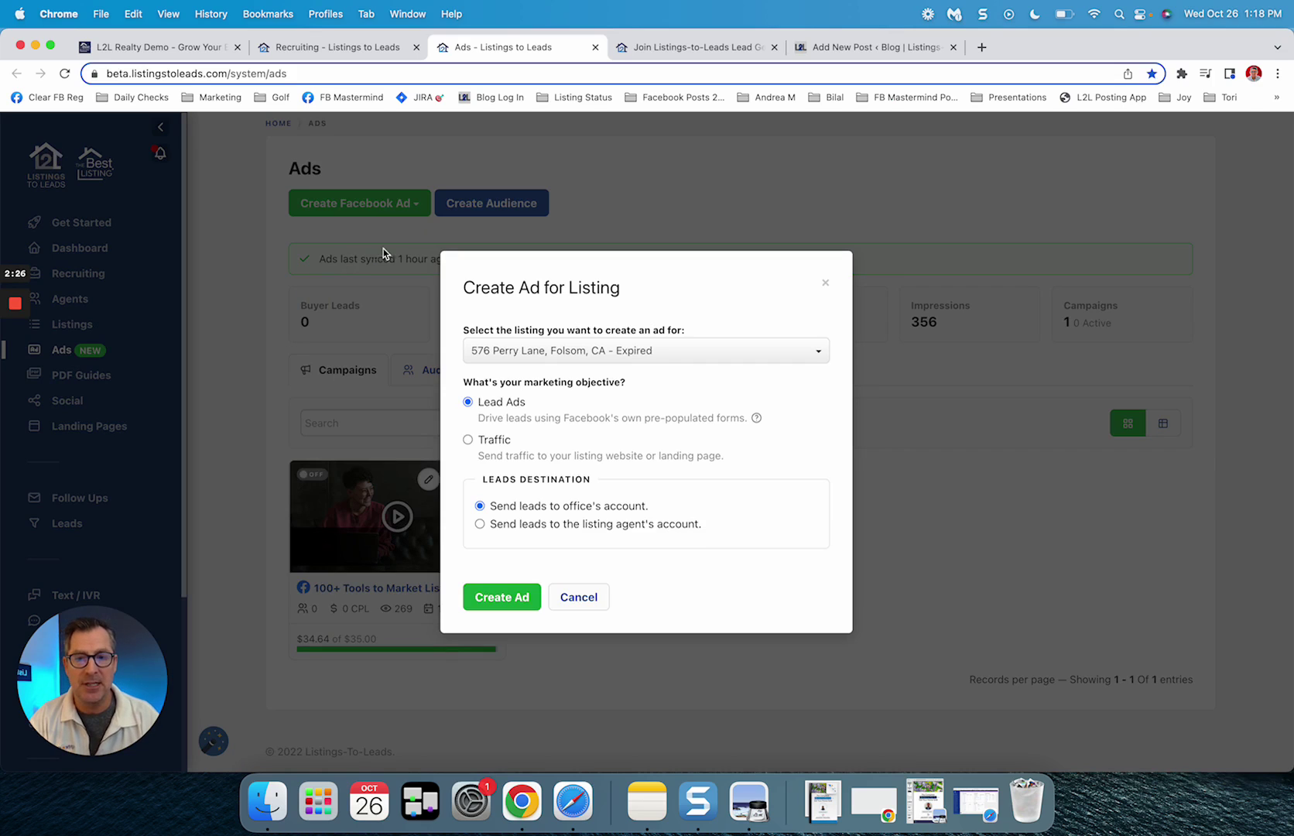
{"action": "left_click", "coordinate": [654, 355]}
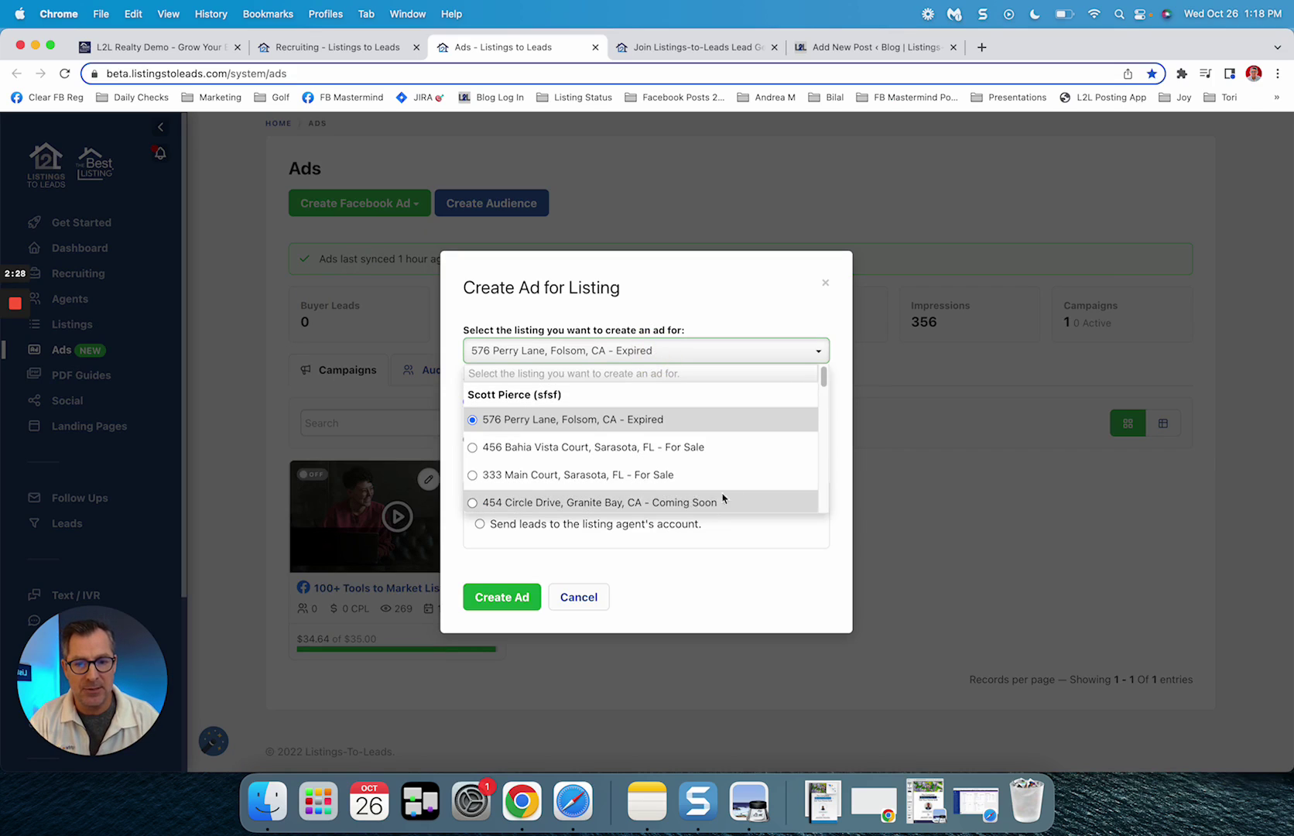
{"action": "left_click", "coordinate": [825, 383]}
{"action": "left_click_drag", "start_coordinate": [825, 383], "coordinate": [824, 395]}
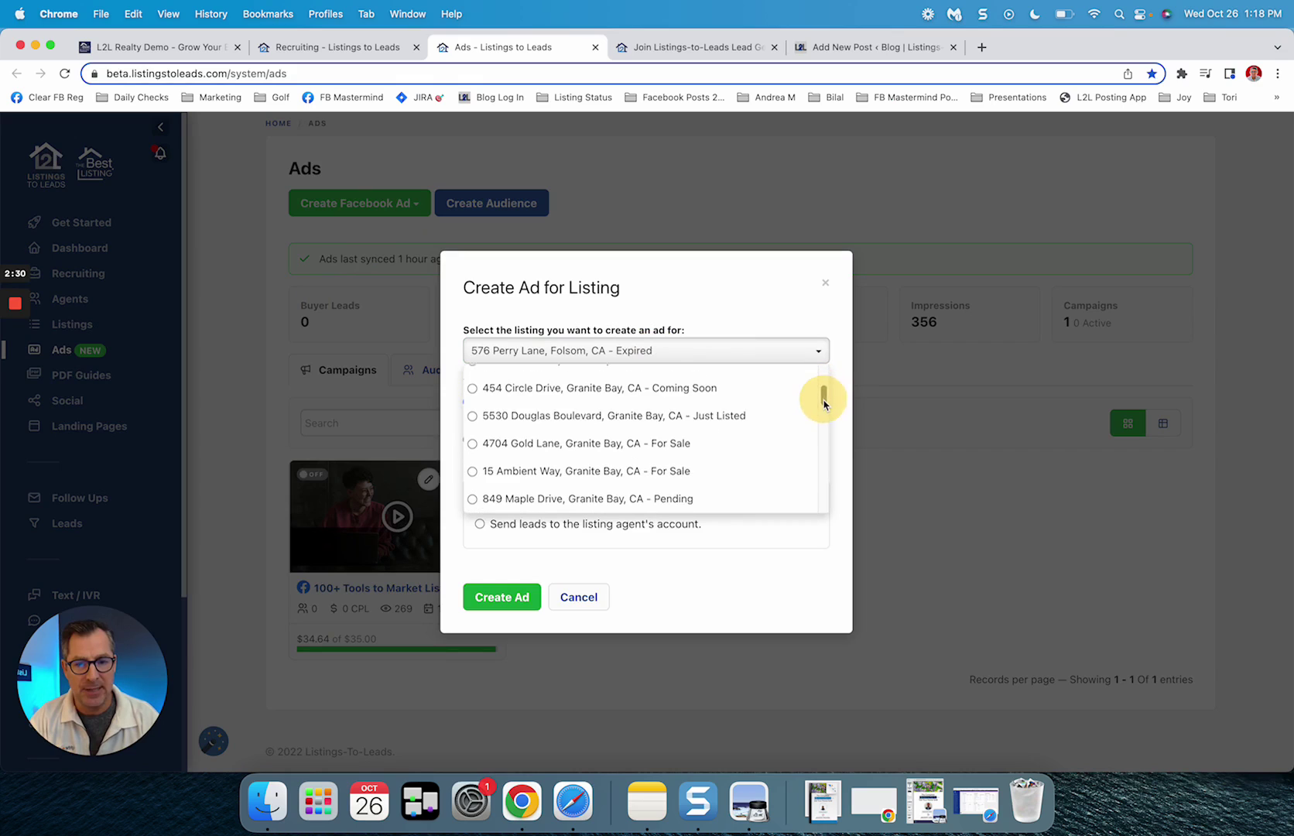
{"action": "left_click", "coordinate": [689, 413]}
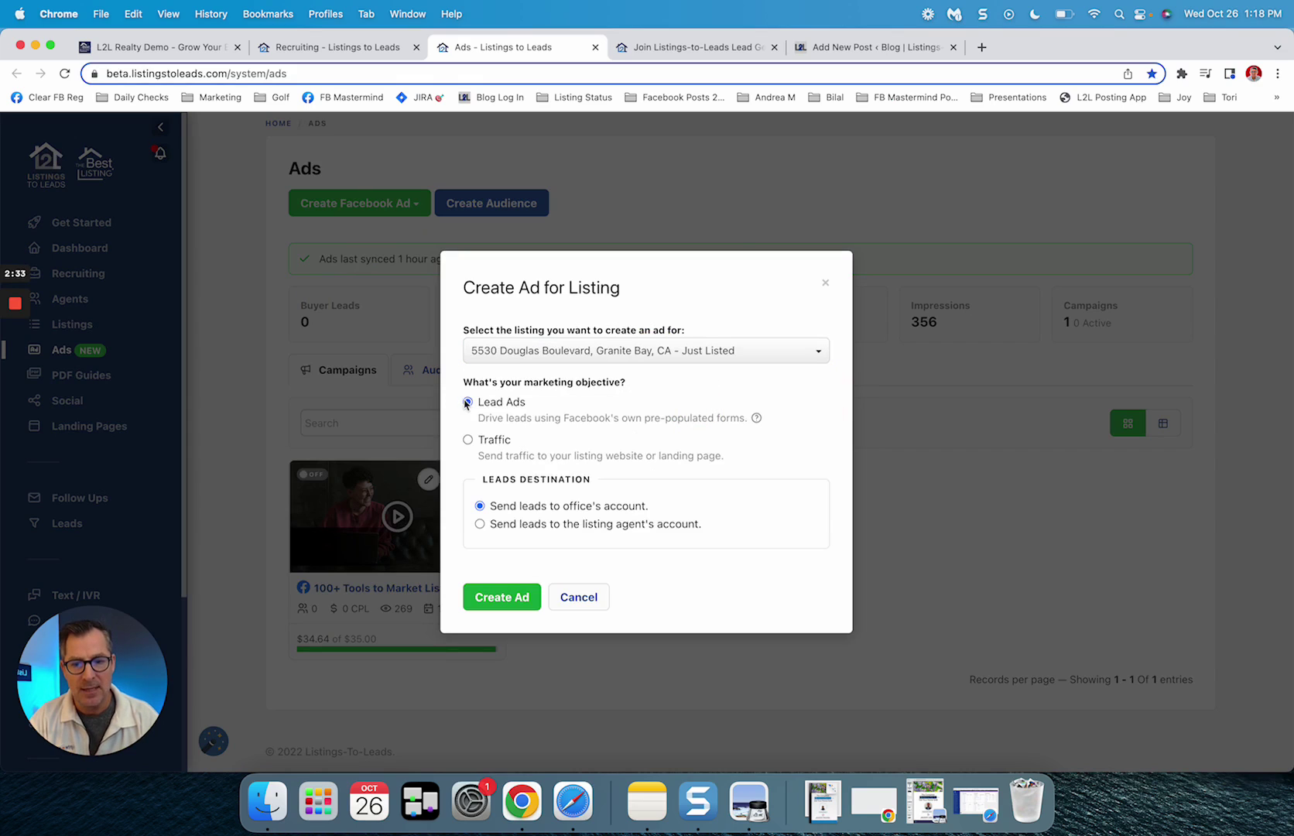
{"action": "left_click_drag", "start_coordinate": [501, 479], "coordinate": [576, 479]}
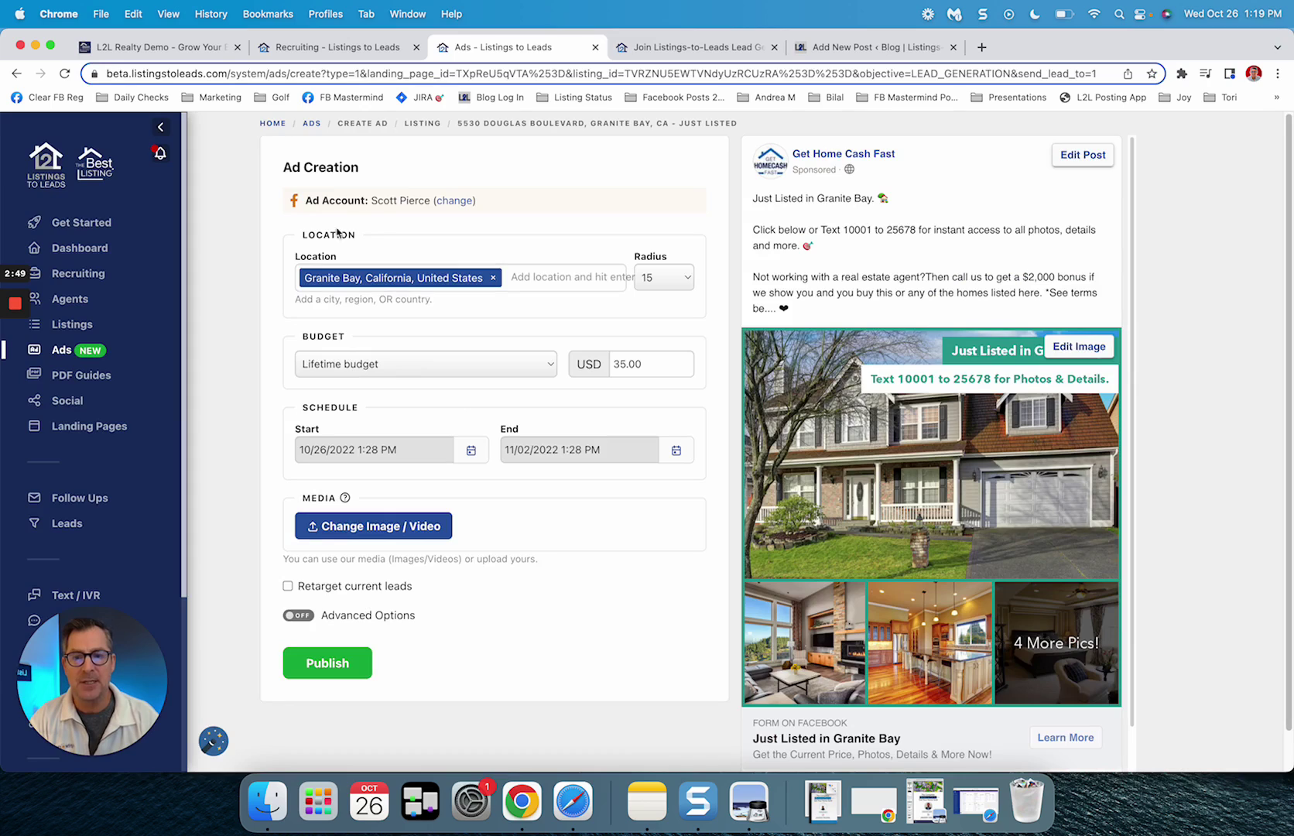
Step: Retarget current leads with the Buyer 2 Leads (ENGAGEMENT) custom audience and publish the listing ad
{"action": "left_click", "coordinate": [292, 273]}
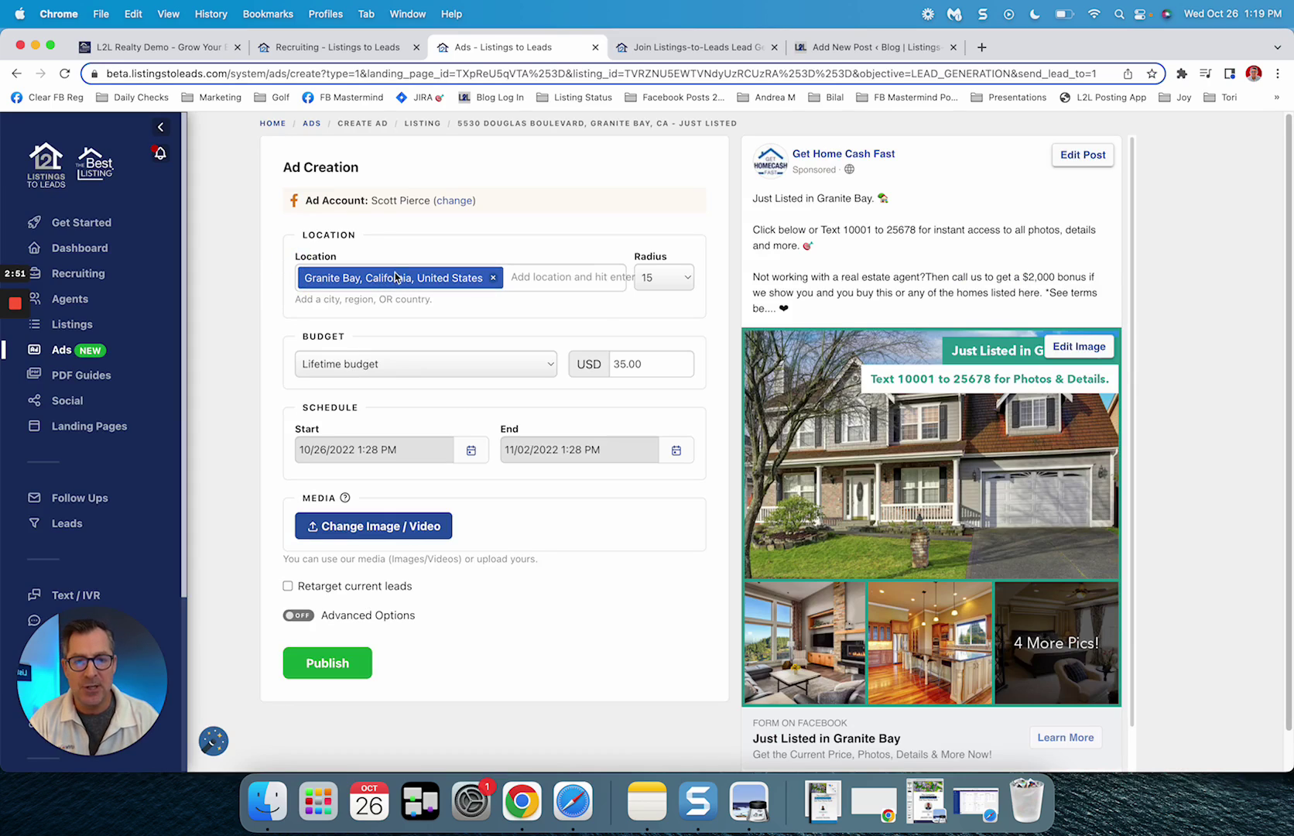
{"action": "double_click", "coordinate": [647, 367]}
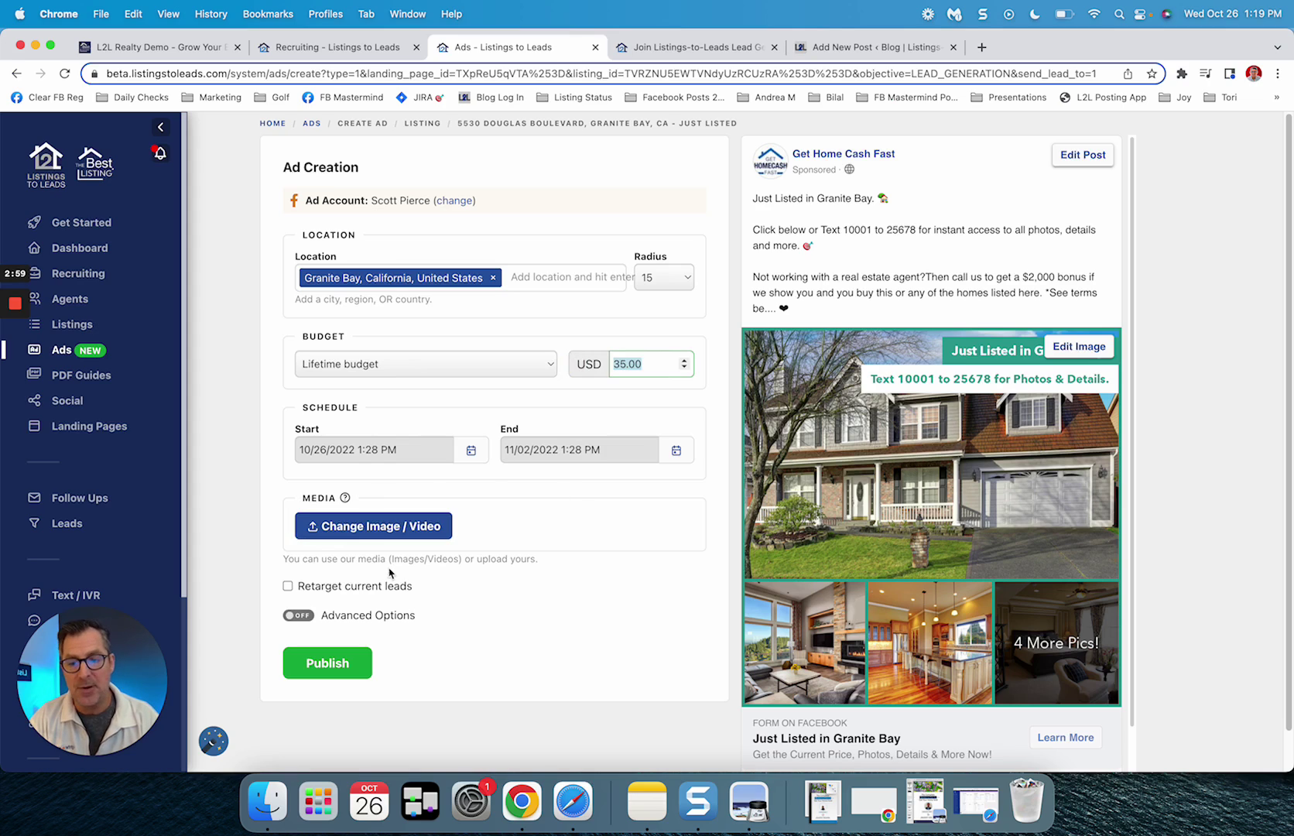
{"action": "left_click", "coordinate": [288, 586]}
{"action": "left_click", "coordinate": [368, 647]}
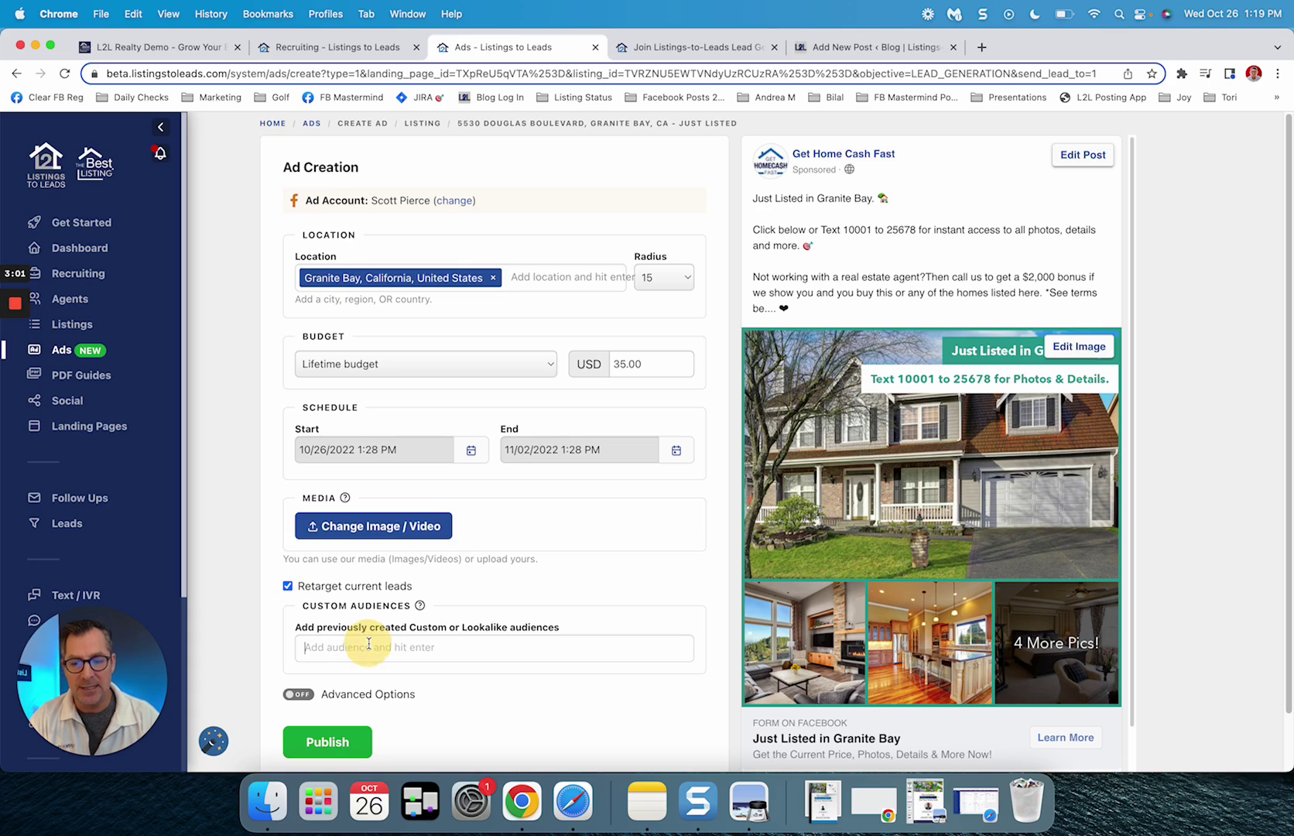
{"action": "type", "text": "buyu"}
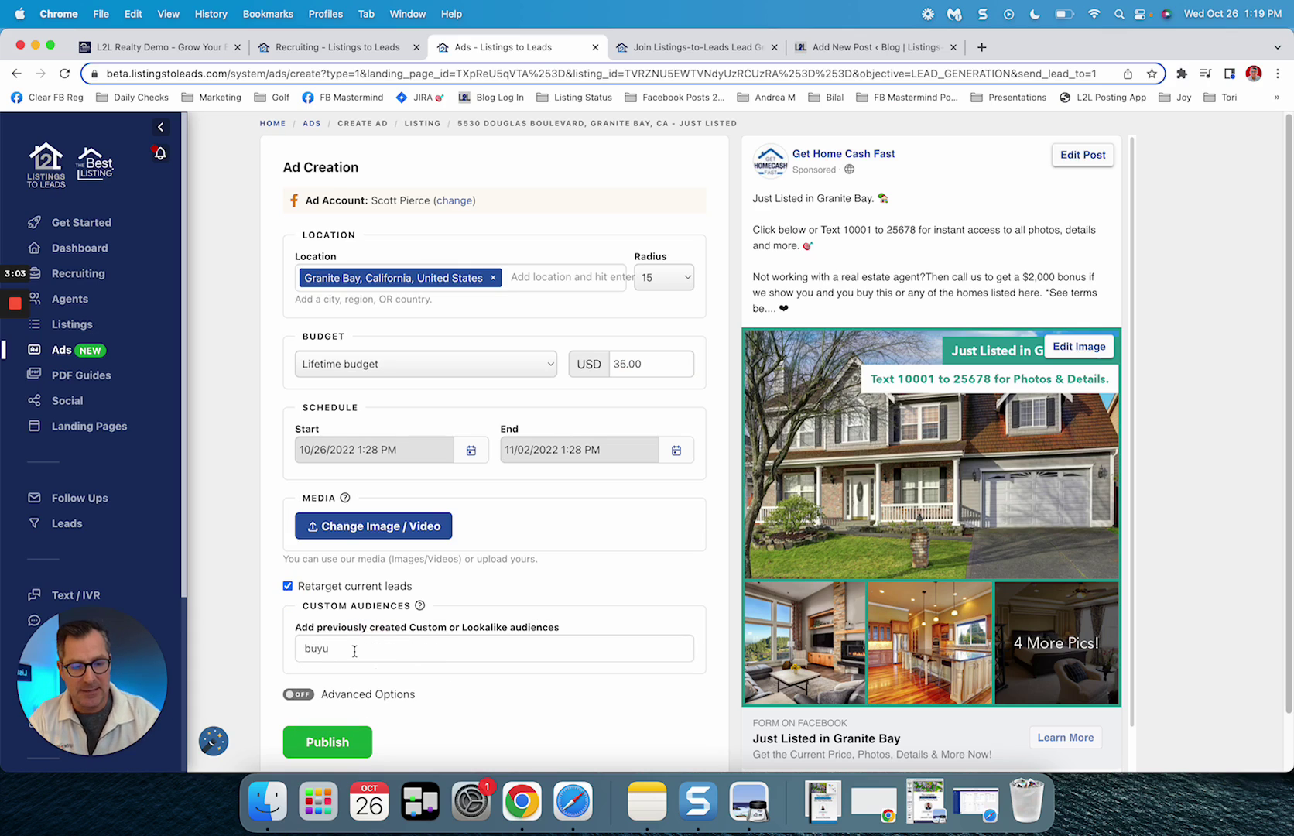
{"action": "key", "text": "BackSpace"}
{"action": "left_click", "coordinate": [338, 672]}
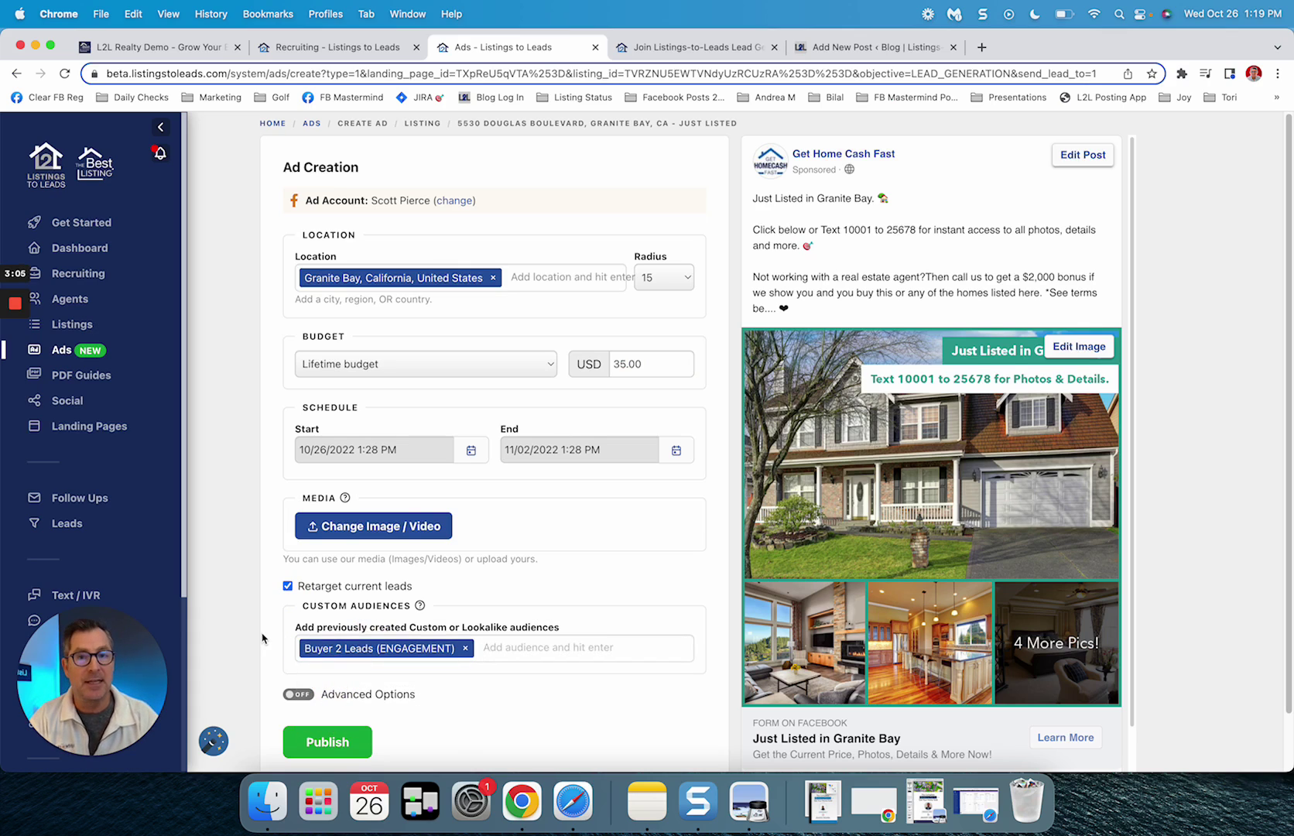
{"action": "scroll", "coordinate": [262, 638], "scroll_direction": "down", "scroll_amount": 2}
{"action": "left_click", "coordinate": [333, 681]}
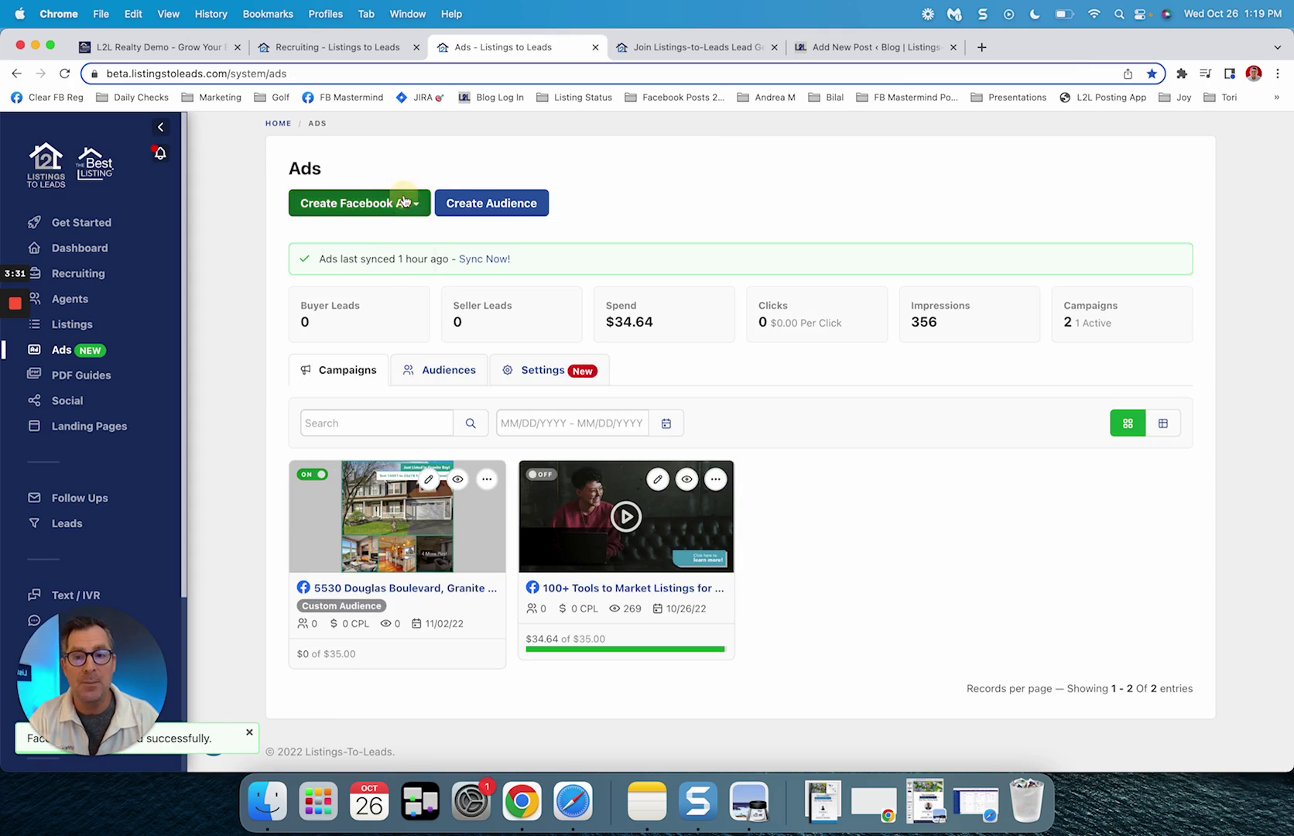
Step: Start a PDF guide ad from the buyer guide "6 Things To Check Before Buying A Home"
{"action": "left_click", "coordinate": [366, 204]}
{"action": "left_click", "coordinate": [370, 307]}
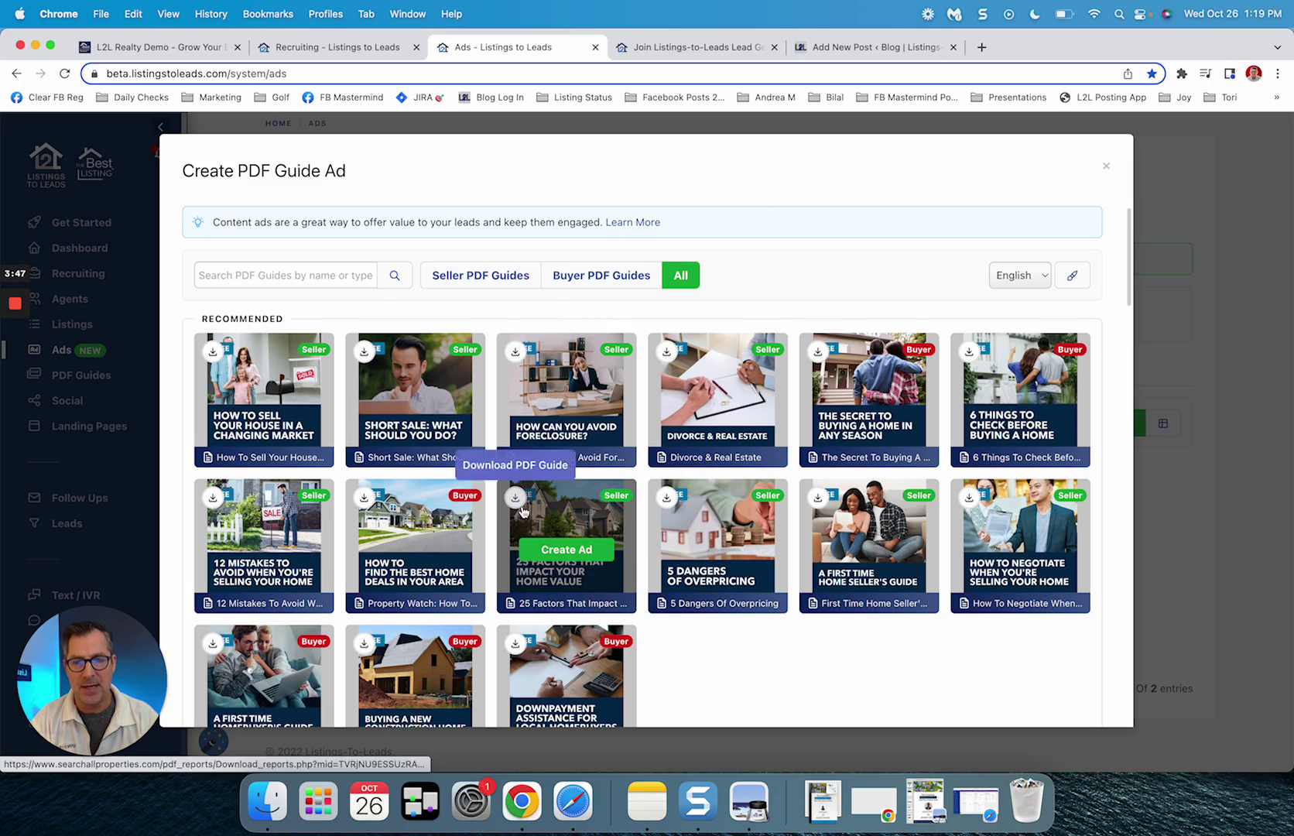
{"action": "left_click", "coordinate": [604, 276]}
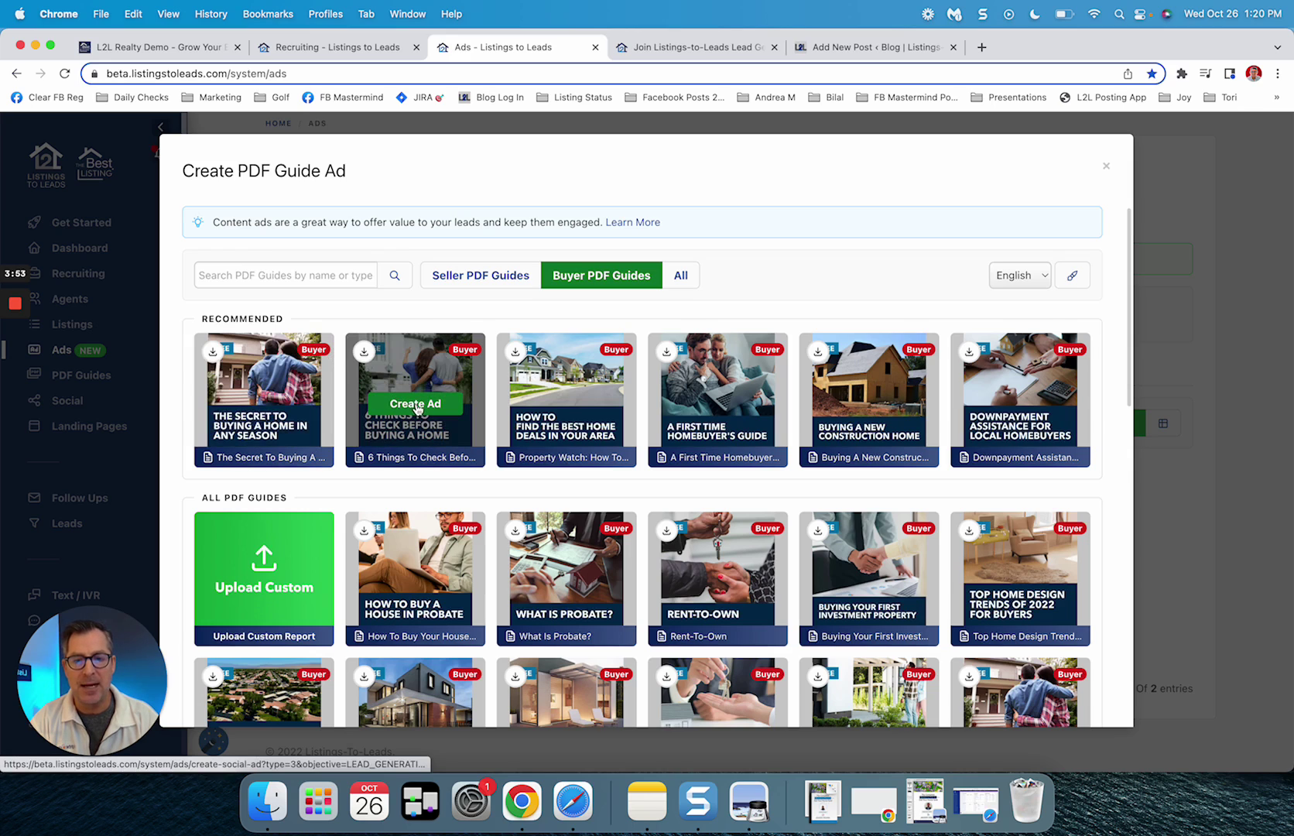
{"action": "left_click", "coordinate": [416, 405]}
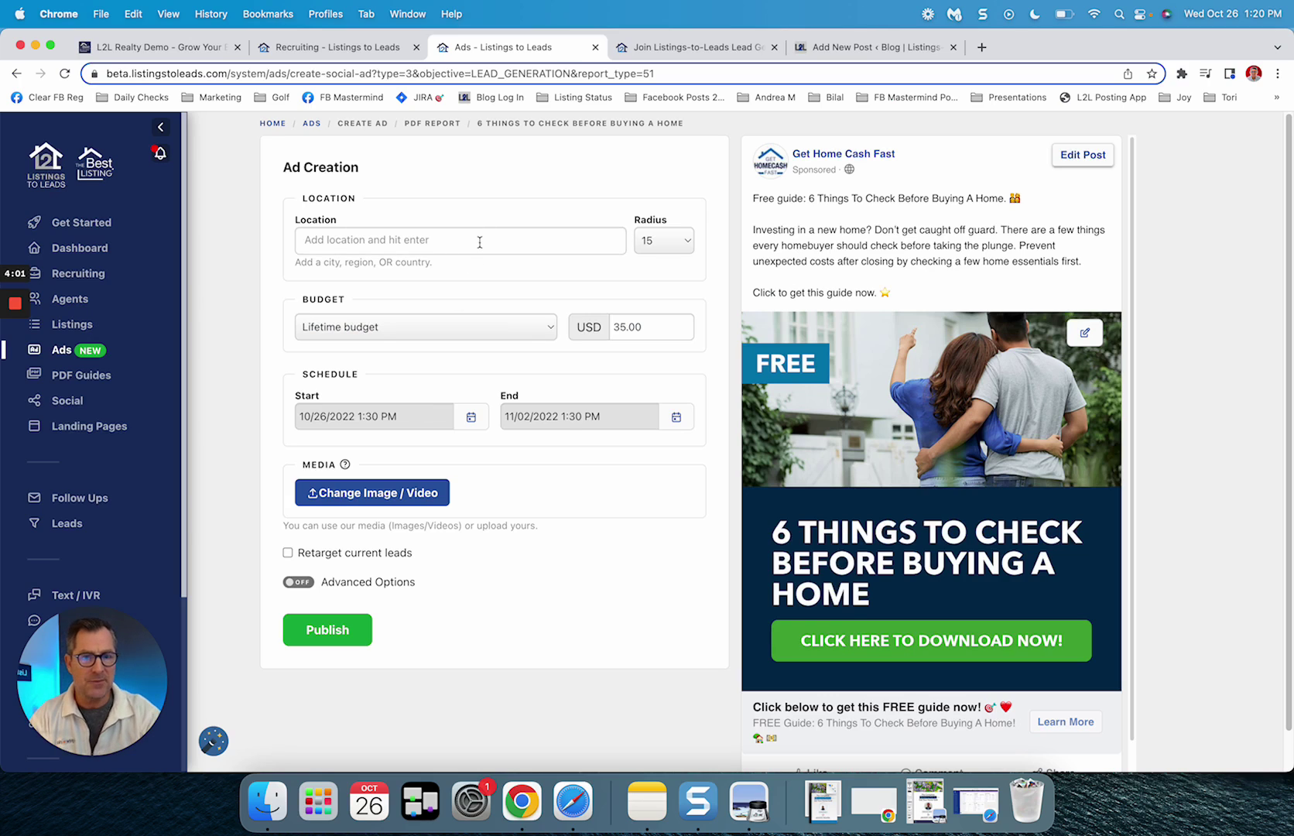
Step: Set the guide ad's location to Folsom, California, United States and publish the ad
{"action": "type", "text": "Folsom"}
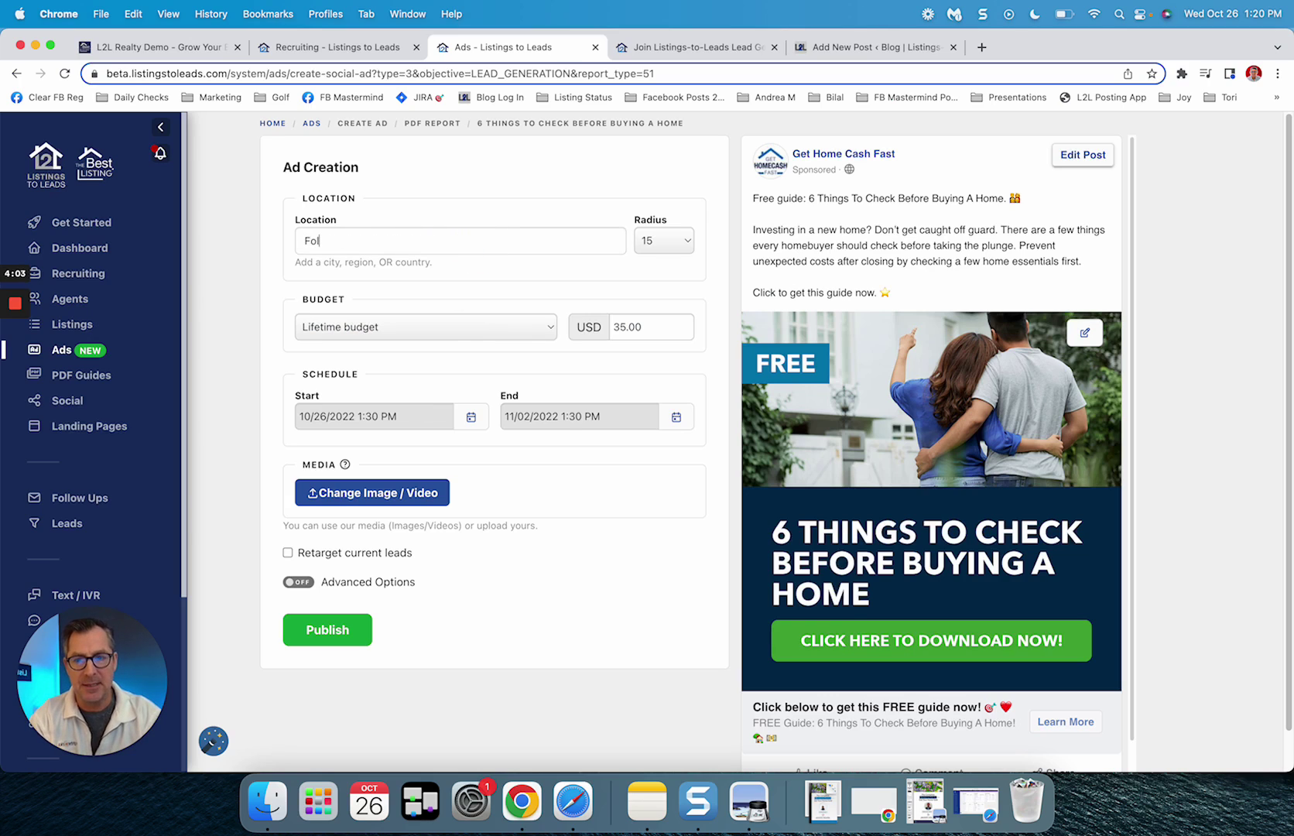
{"action": "left_click", "coordinate": [433, 269]}
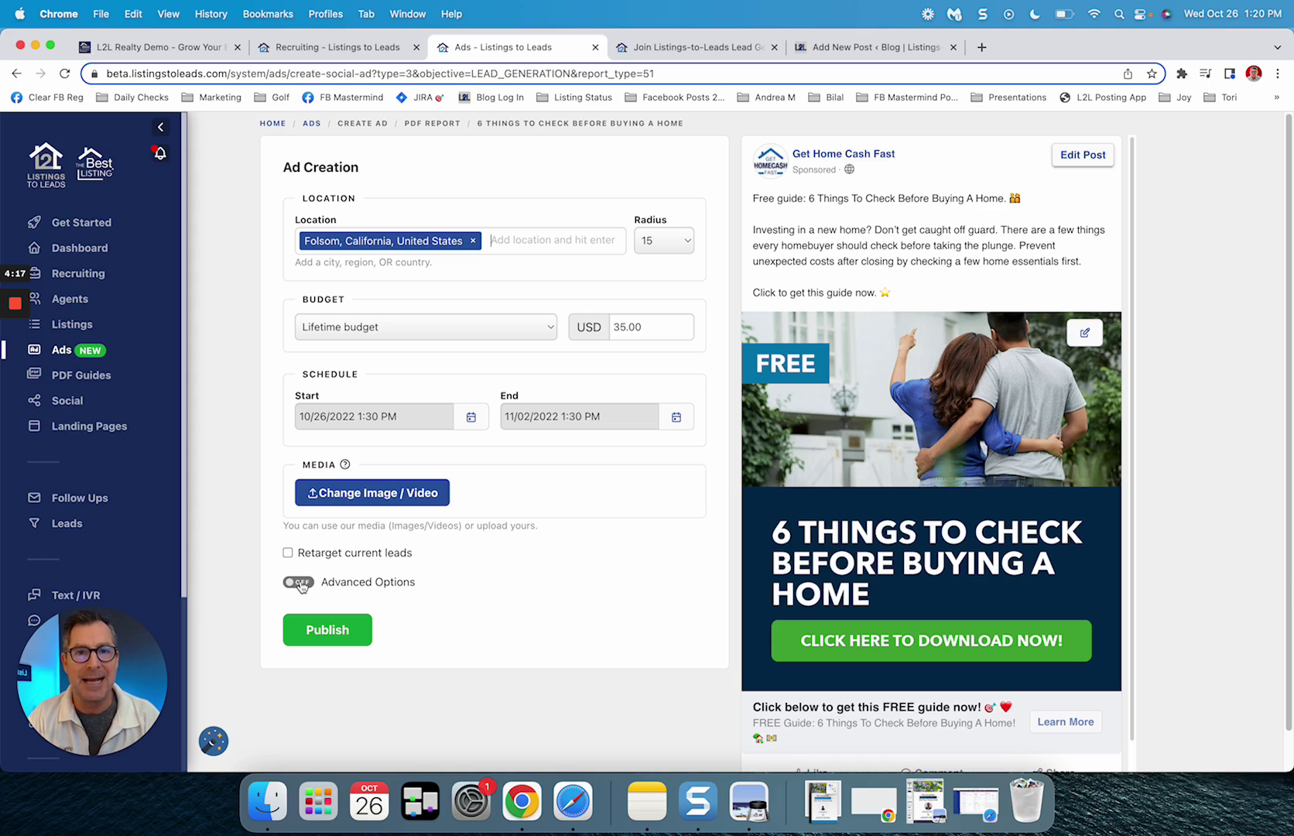
{"action": "left_click", "coordinate": [334, 632]}
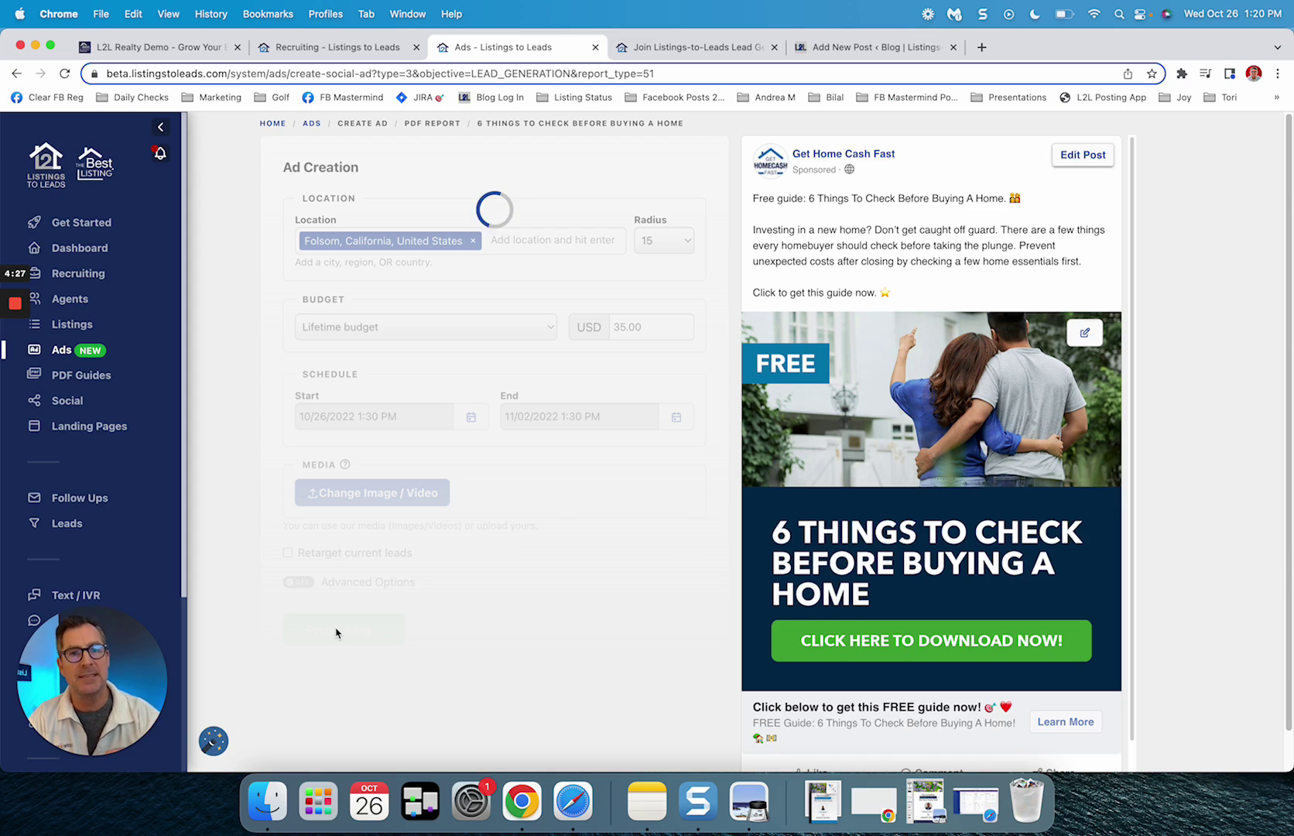
{"action": "left_click", "coordinate": [335, 631]}
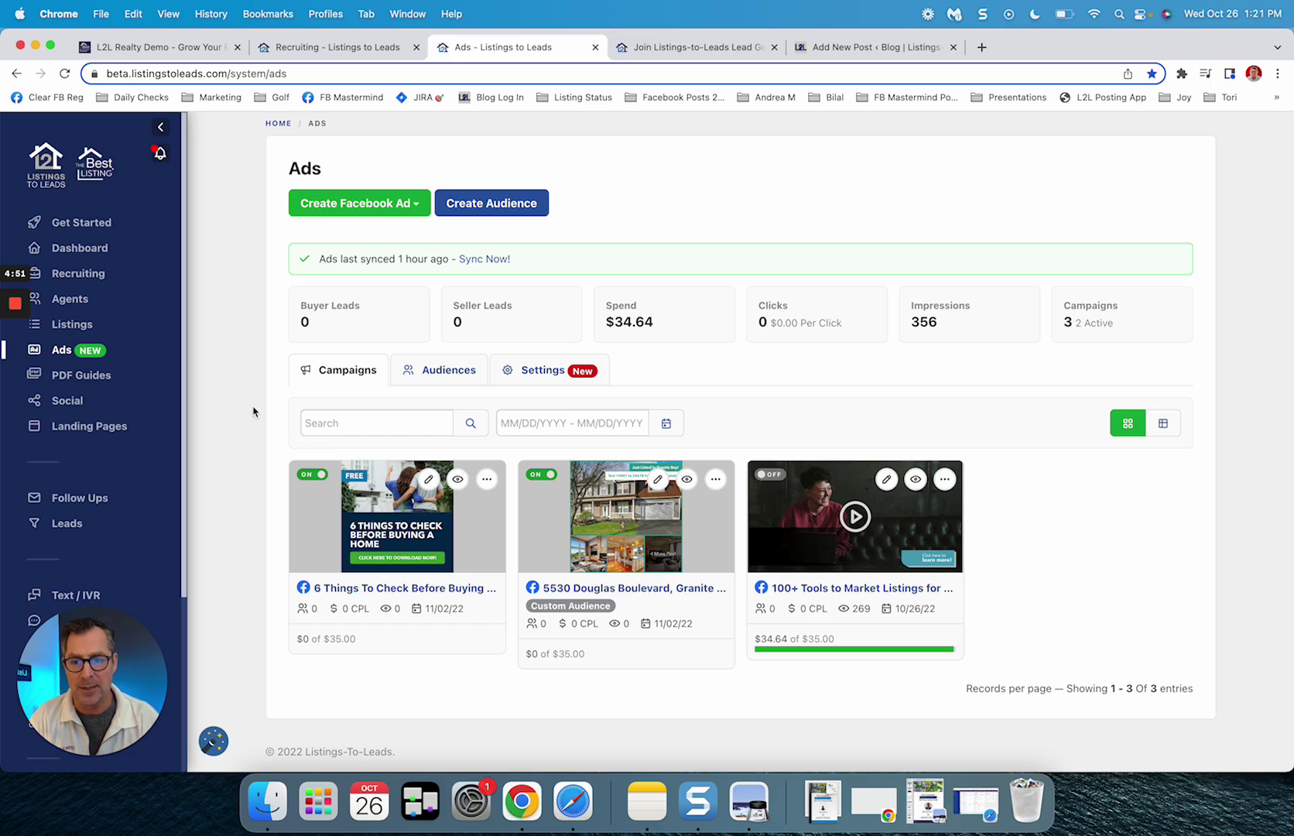
Step: Start a recruiting ad with the Lead Ads objective for the "90+ Social Media Ads Ready to Launch in 1 Click!" section
{"action": "left_click", "coordinate": [312, 52]}
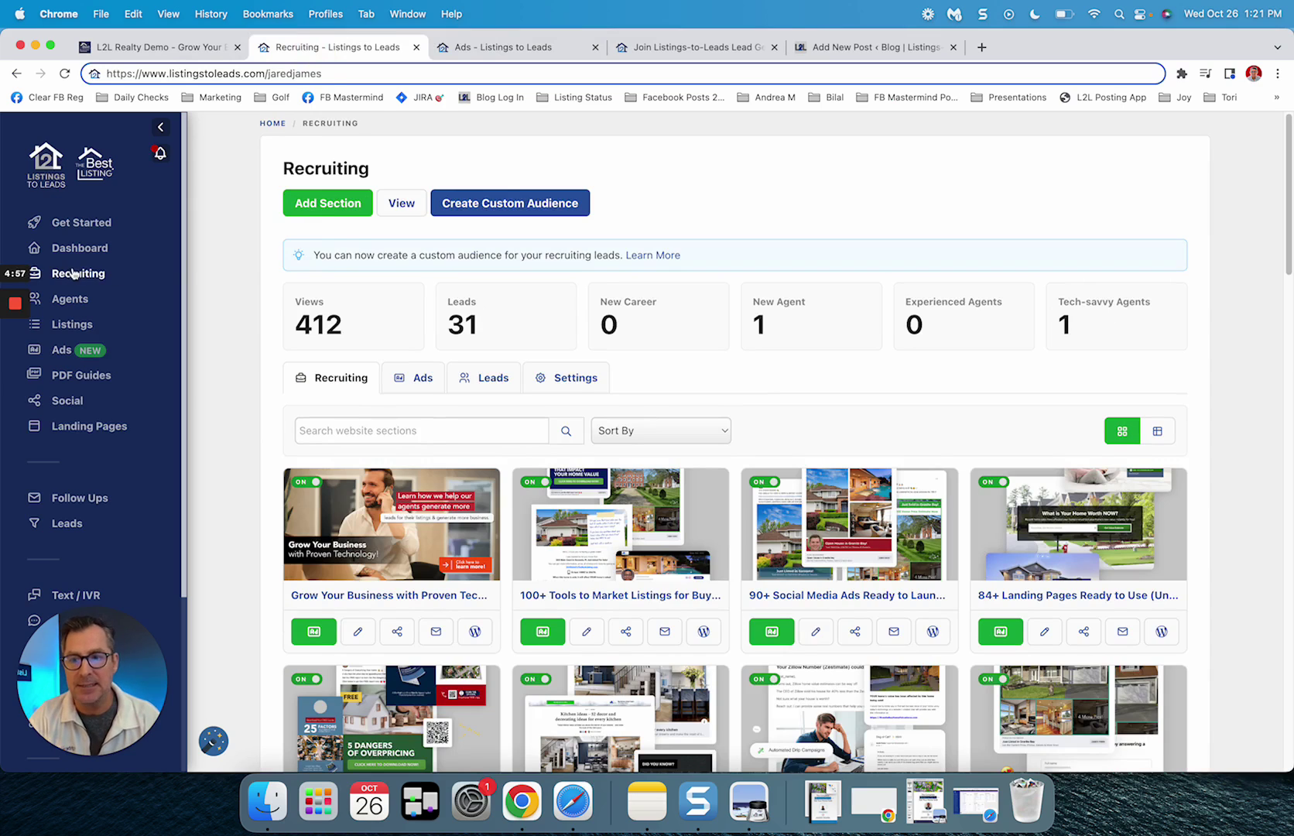
{"action": "scroll", "coordinate": [801, 460], "scroll_direction": "down", "scroll_amount": 2}
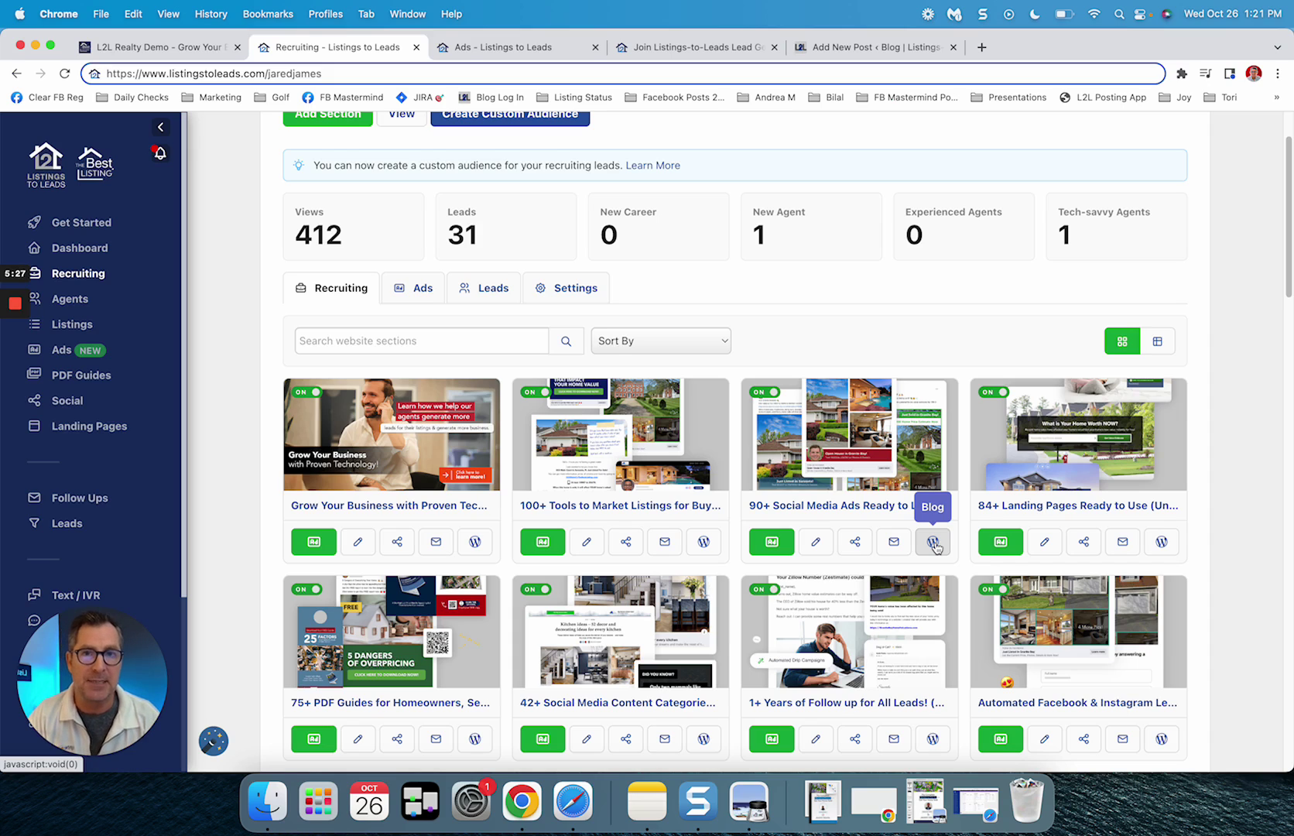
{"action": "left_click", "coordinate": [772, 544]}
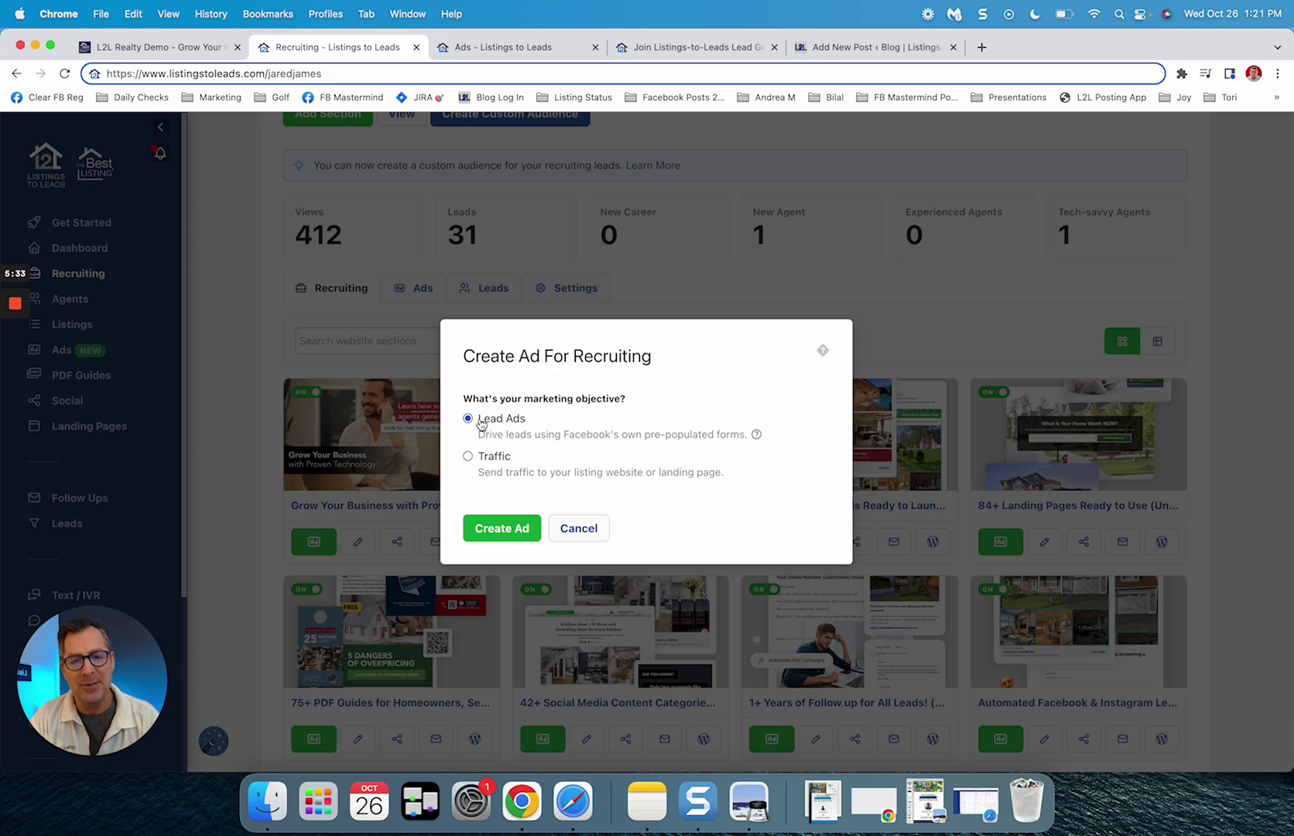
{"action": "left_click", "coordinate": [502, 529]}
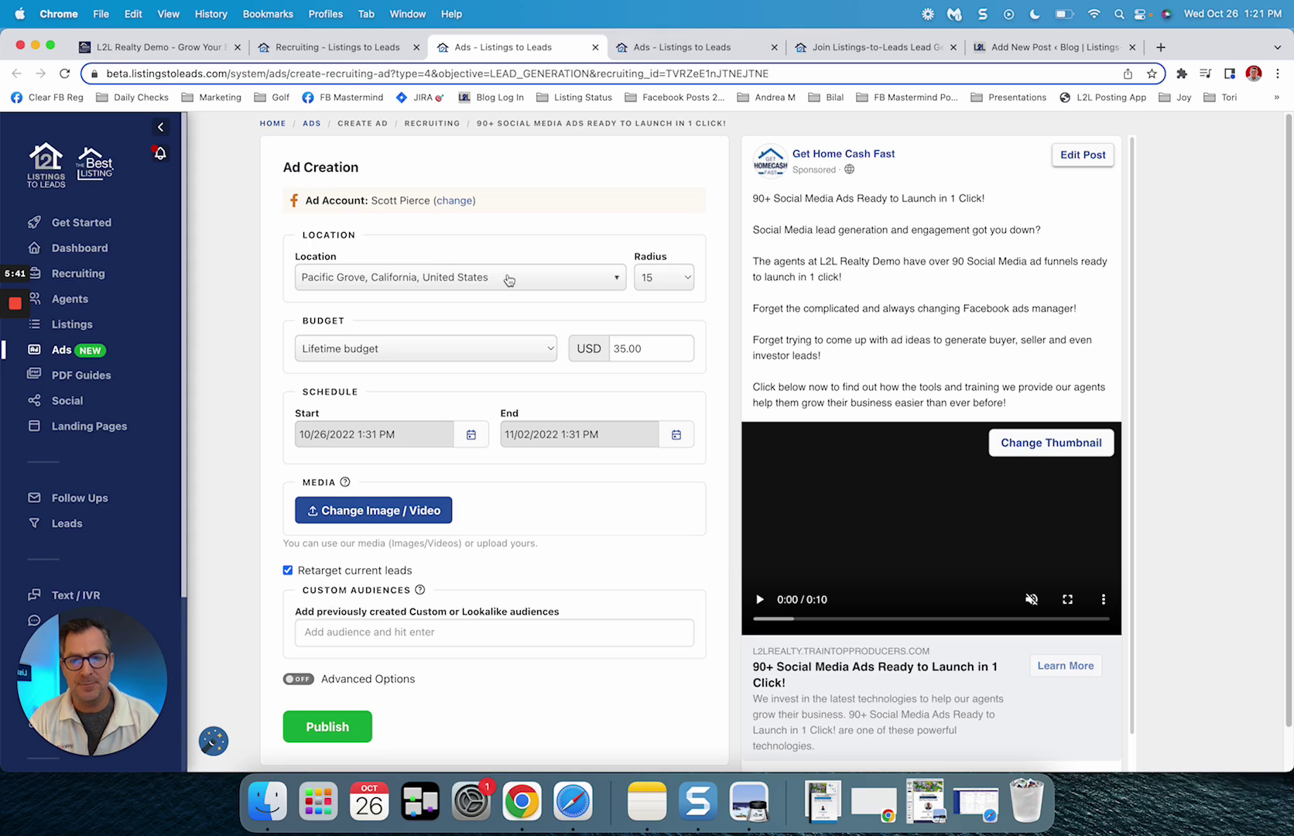
Step: Set Granite Bay, California, United States as the recruiting ad's only location
{"action": "left_click", "coordinate": [507, 279]}
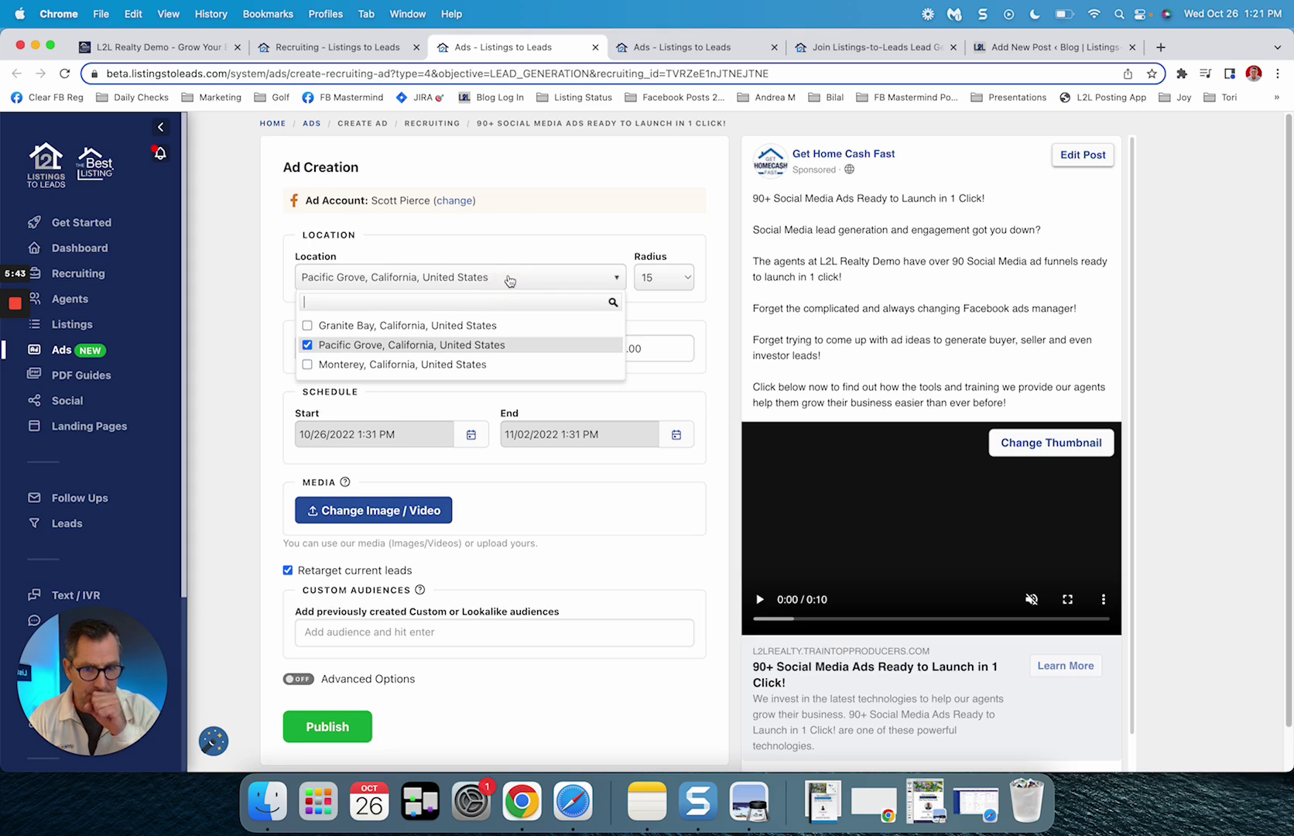
{"action": "left_click", "coordinate": [360, 326]}
{"action": "left_click", "coordinate": [307, 345]}
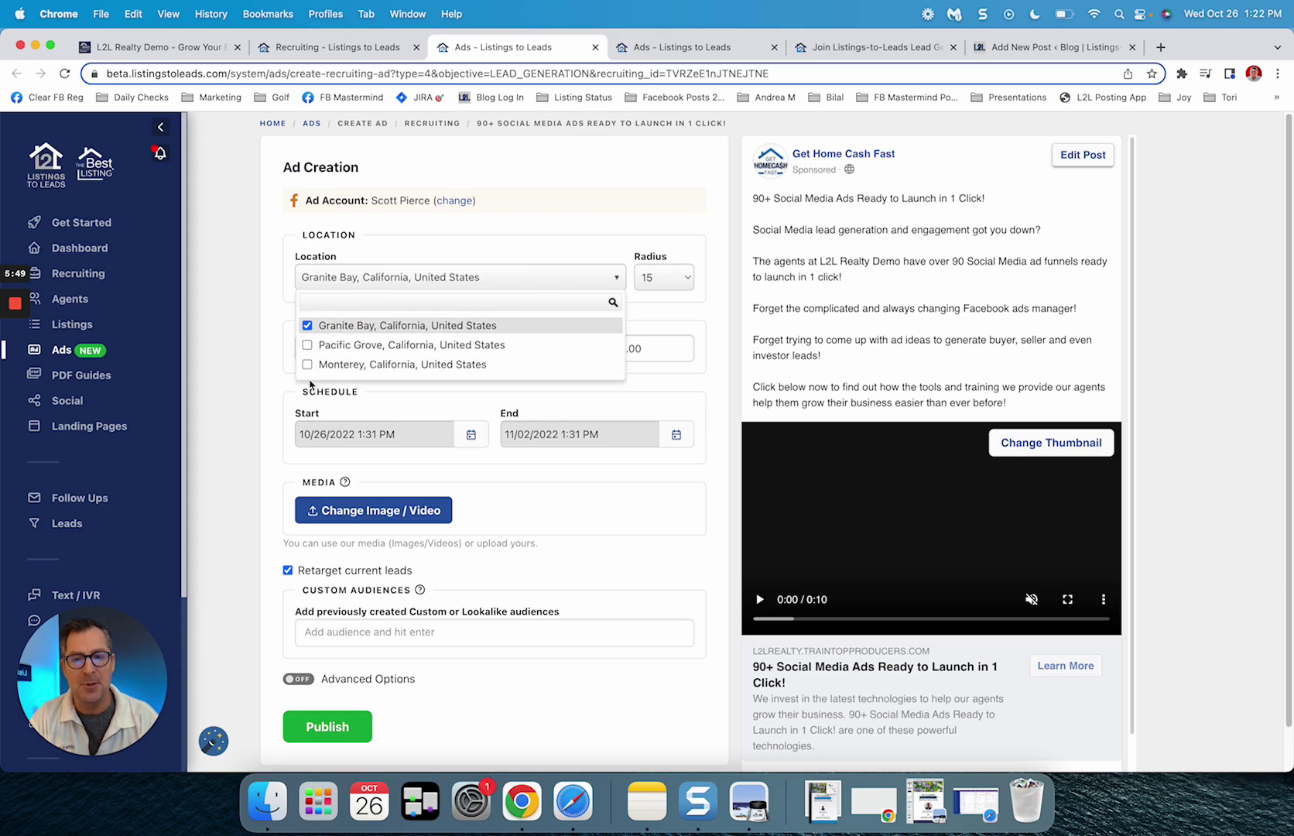
{"action": "left_click", "coordinate": [258, 352]}
Step: Set the recruiting ad's lifetime budget to 50 USD and publish the ad
{"action": "scroll", "coordinate": [464, 325], "scroll_direction": "down", "scroll_amount": 2}
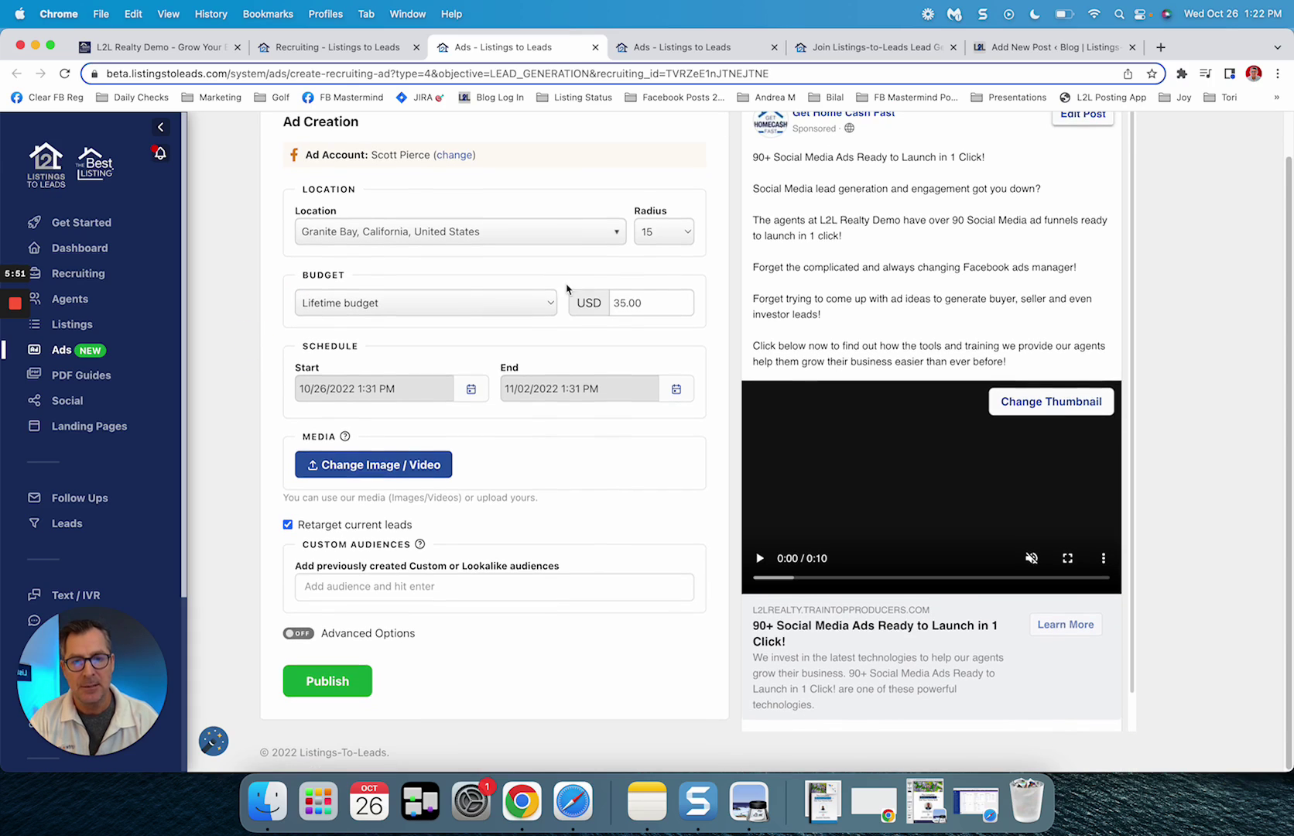
{"action": "double_click", "coordinate": [654, 303]}
{"action": "type", "text": "50"}
{"action": "left_click", "coordinate": [284, 349]}
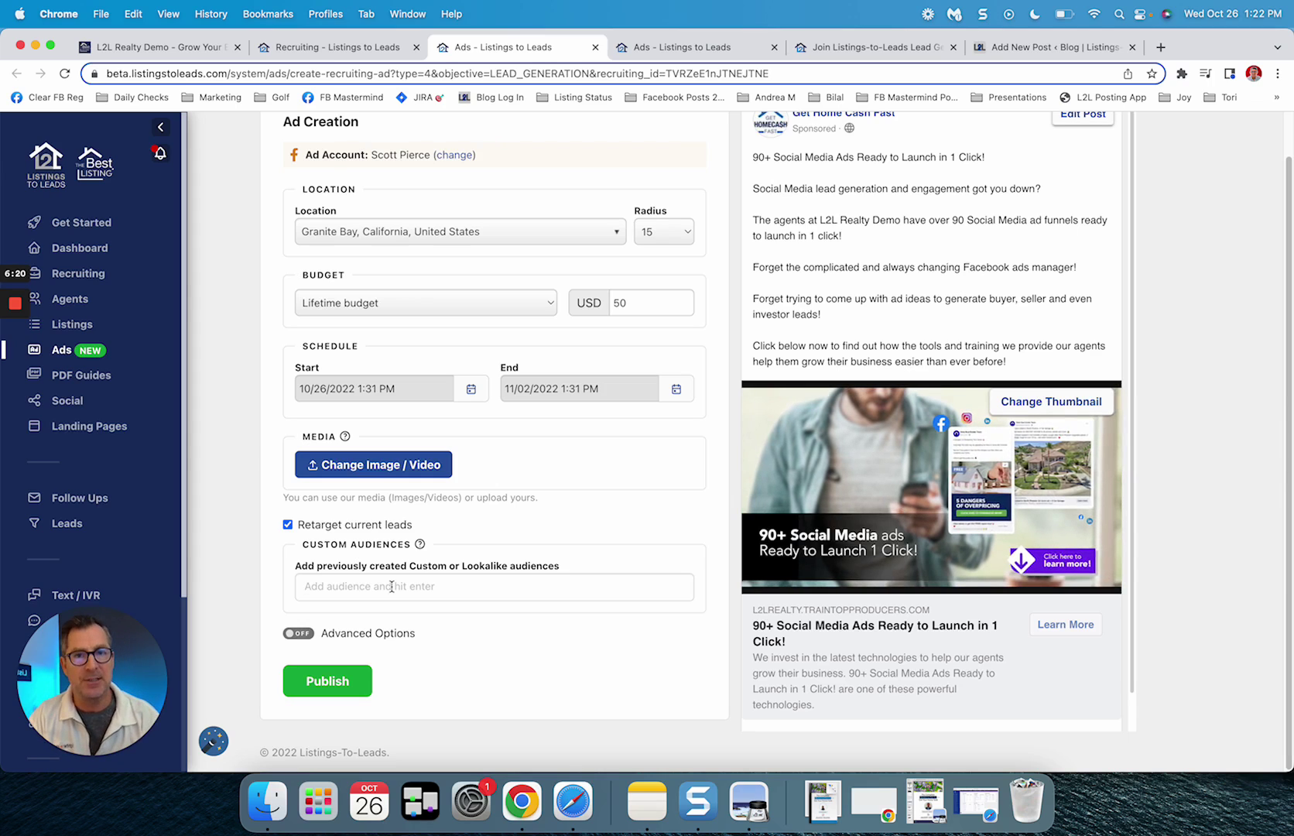
{"action": "left_click", "coordinate": [336, 682]}
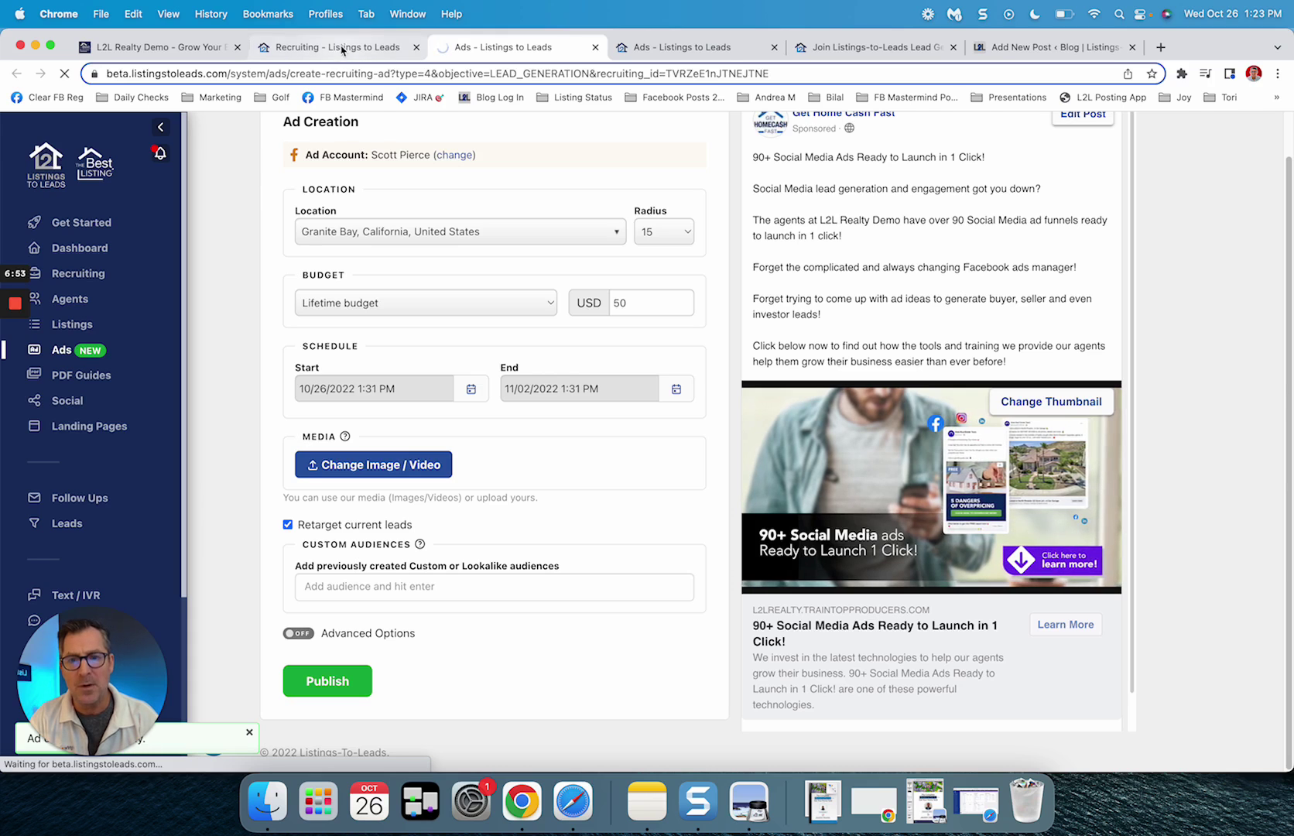
Step: Share the "90+ Social Media Ads Ready to Launch in 1 Click!" recruiting section immediately on The Best Listing Facebook page only
{"action": "left_click", "coordinate": [343, 49]}
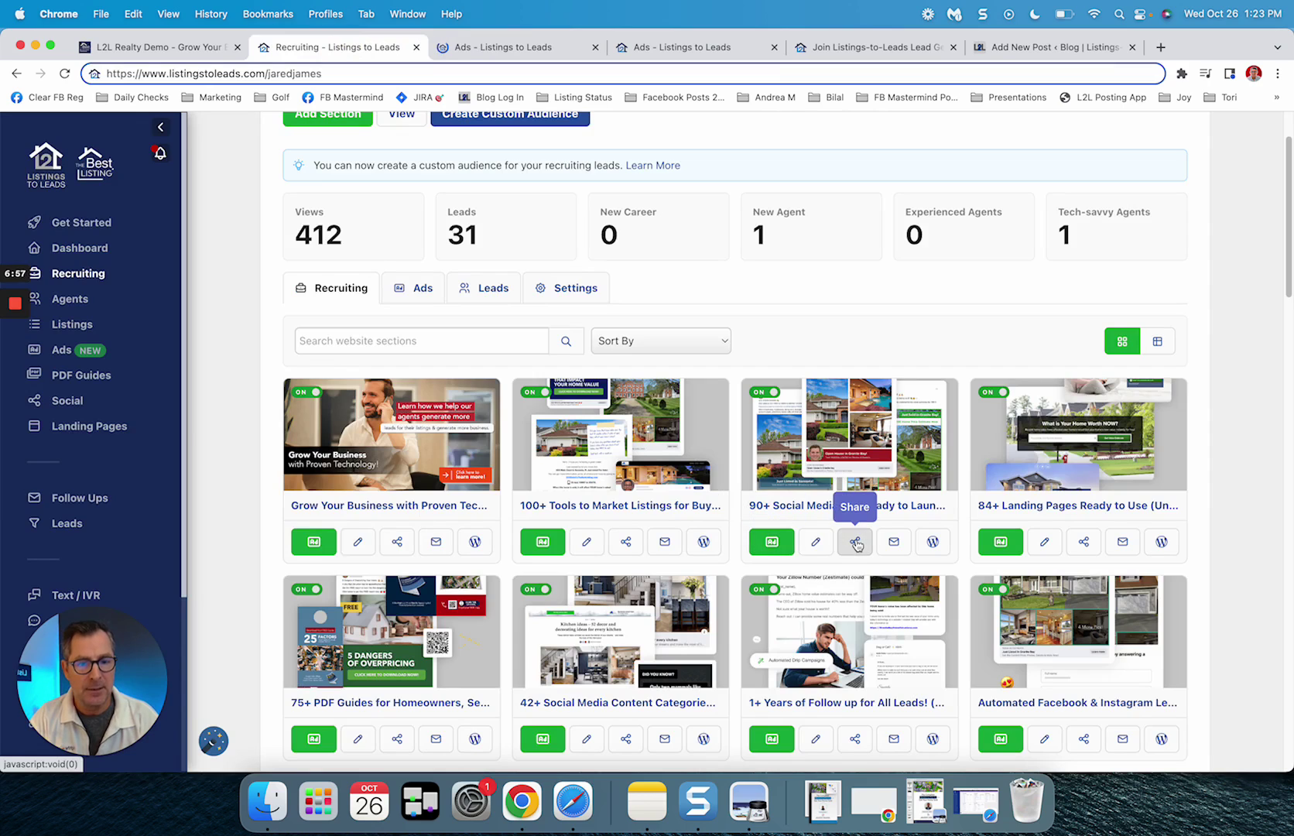
{"action": "left_click", "coordinate": [856, 544]}
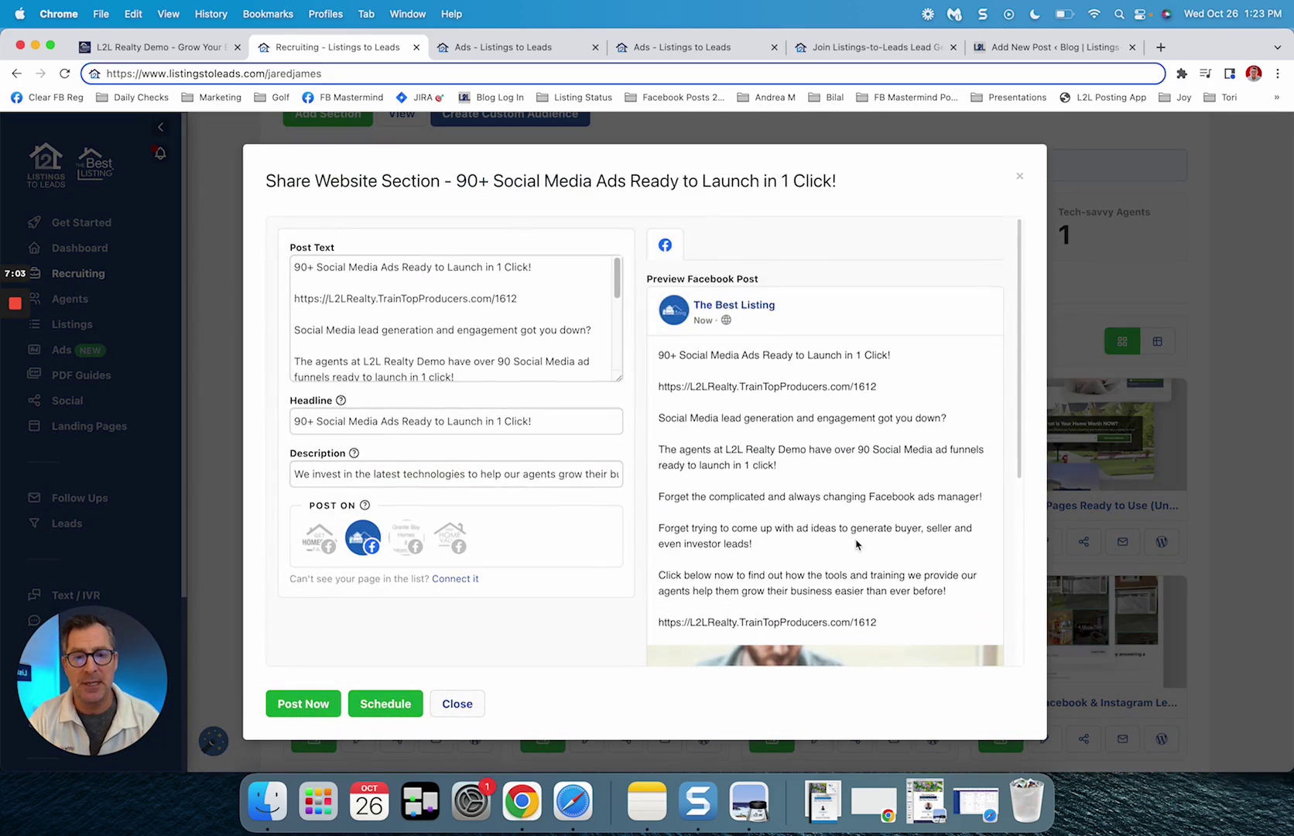
{"action": "left_click_drag", "start_coordinate": [402, 181], "coordinate": [688, 173]}
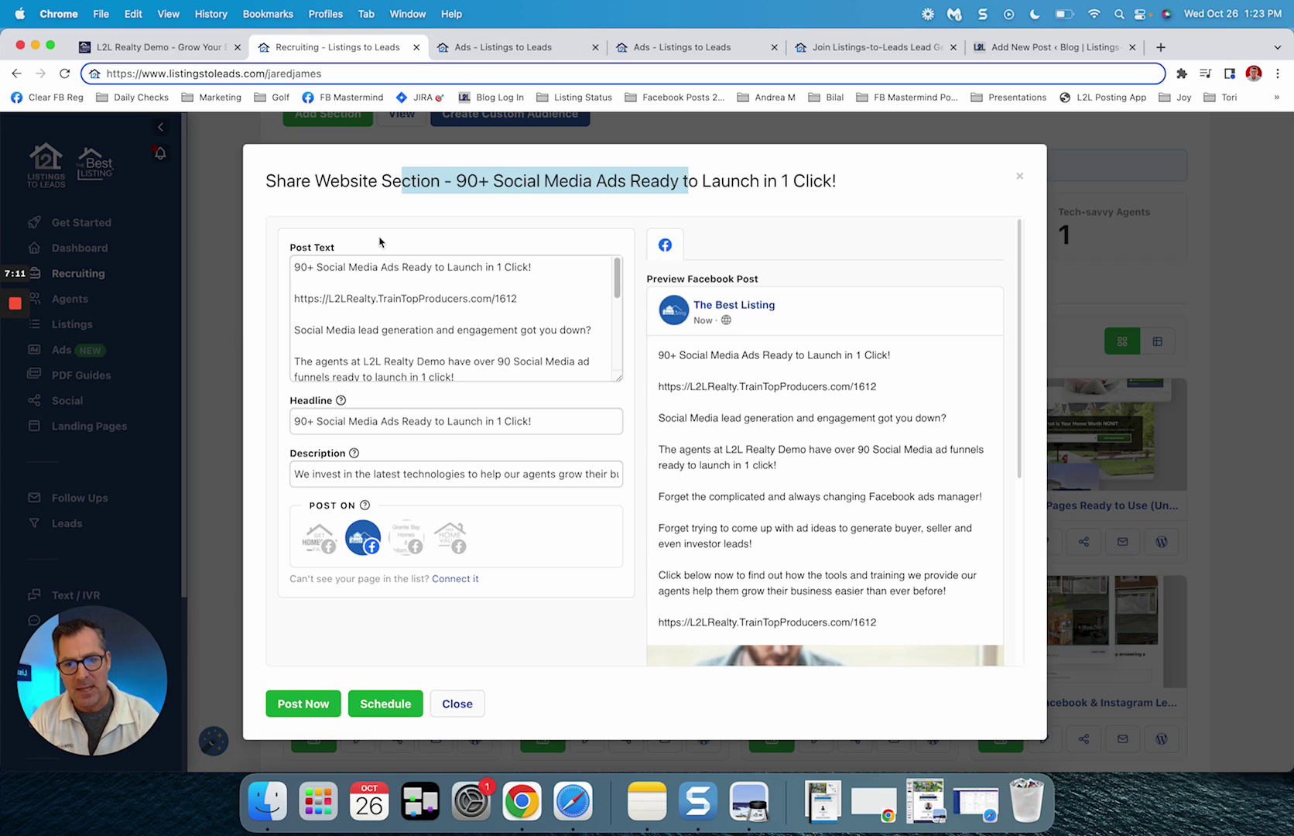
{"action": "left_click", "coordinate": [370, 274]}
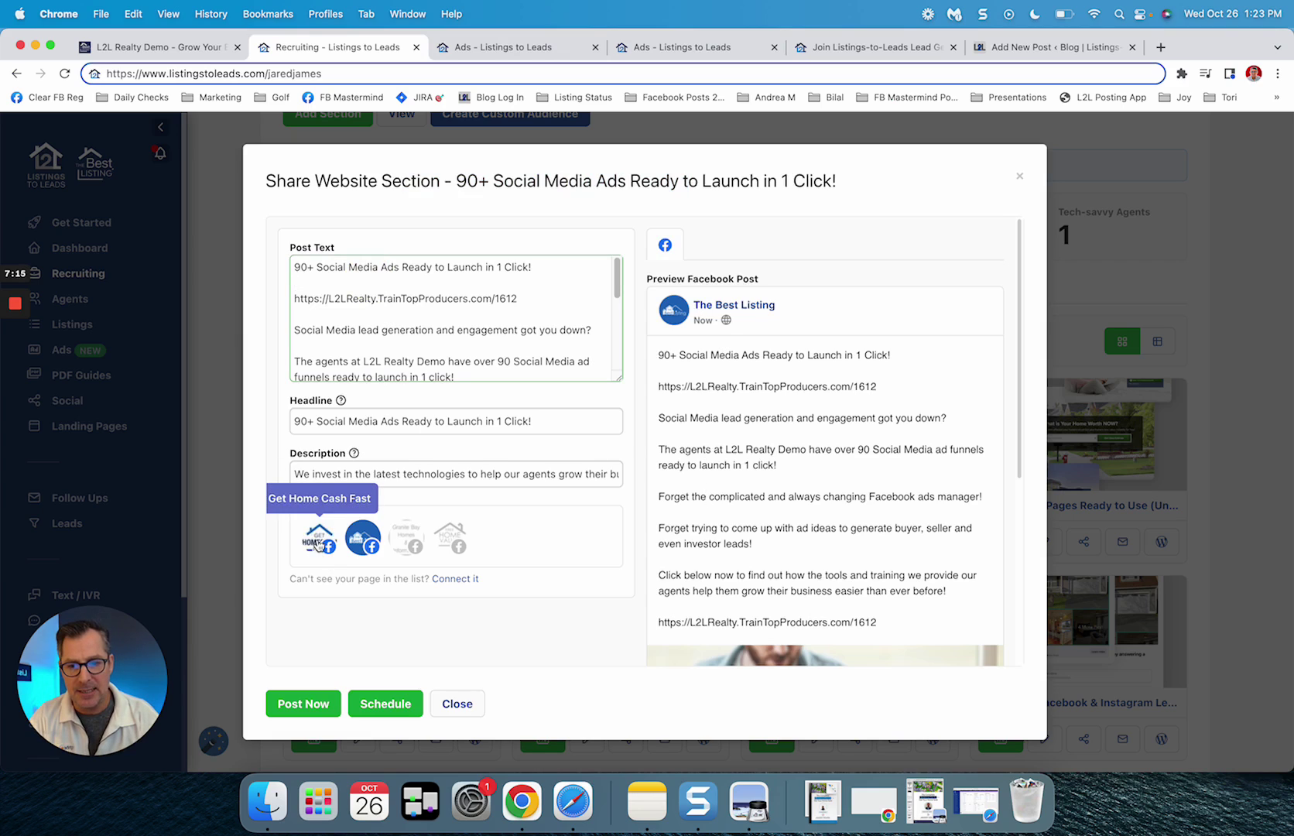
{"action": "left_click", "coordinate": [407, 538]}
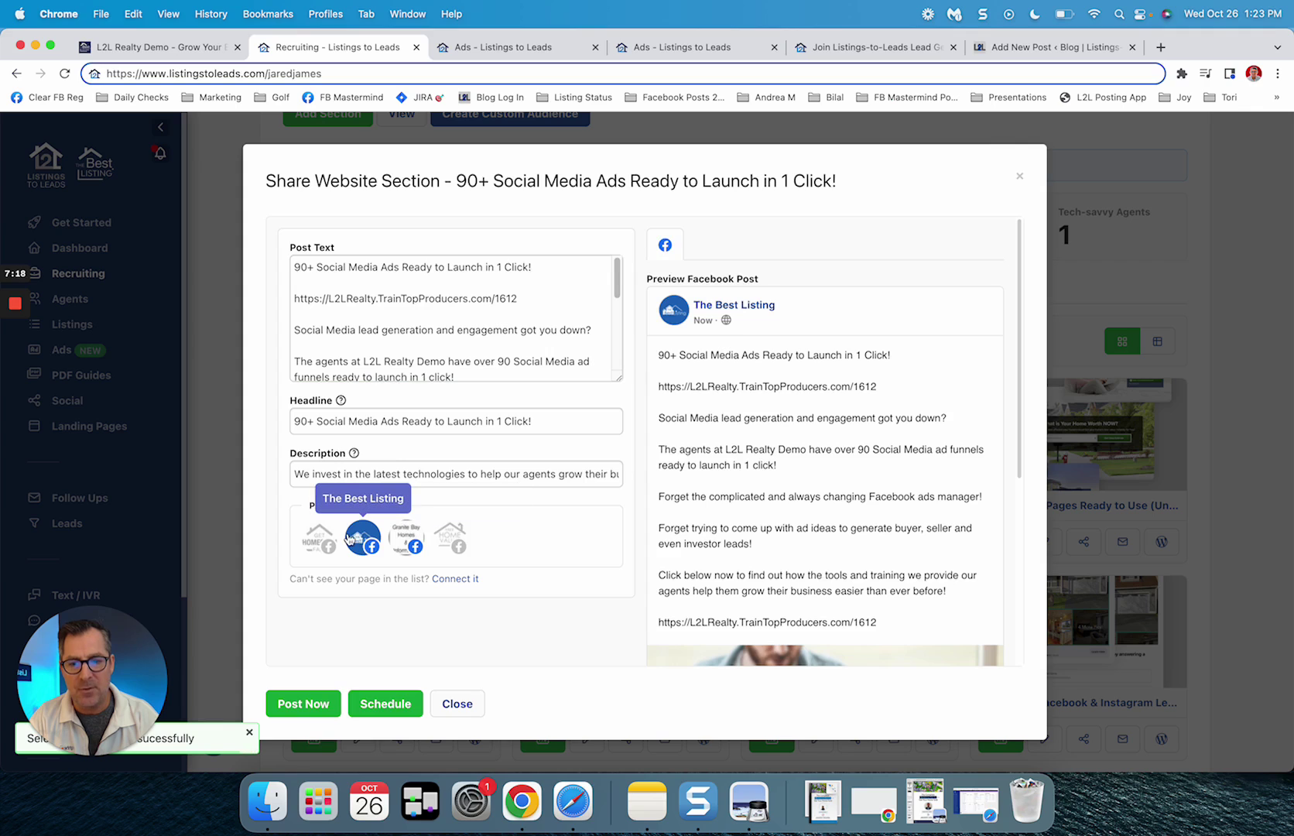
{"action": "left_click", "coordinate": [407, 538]}
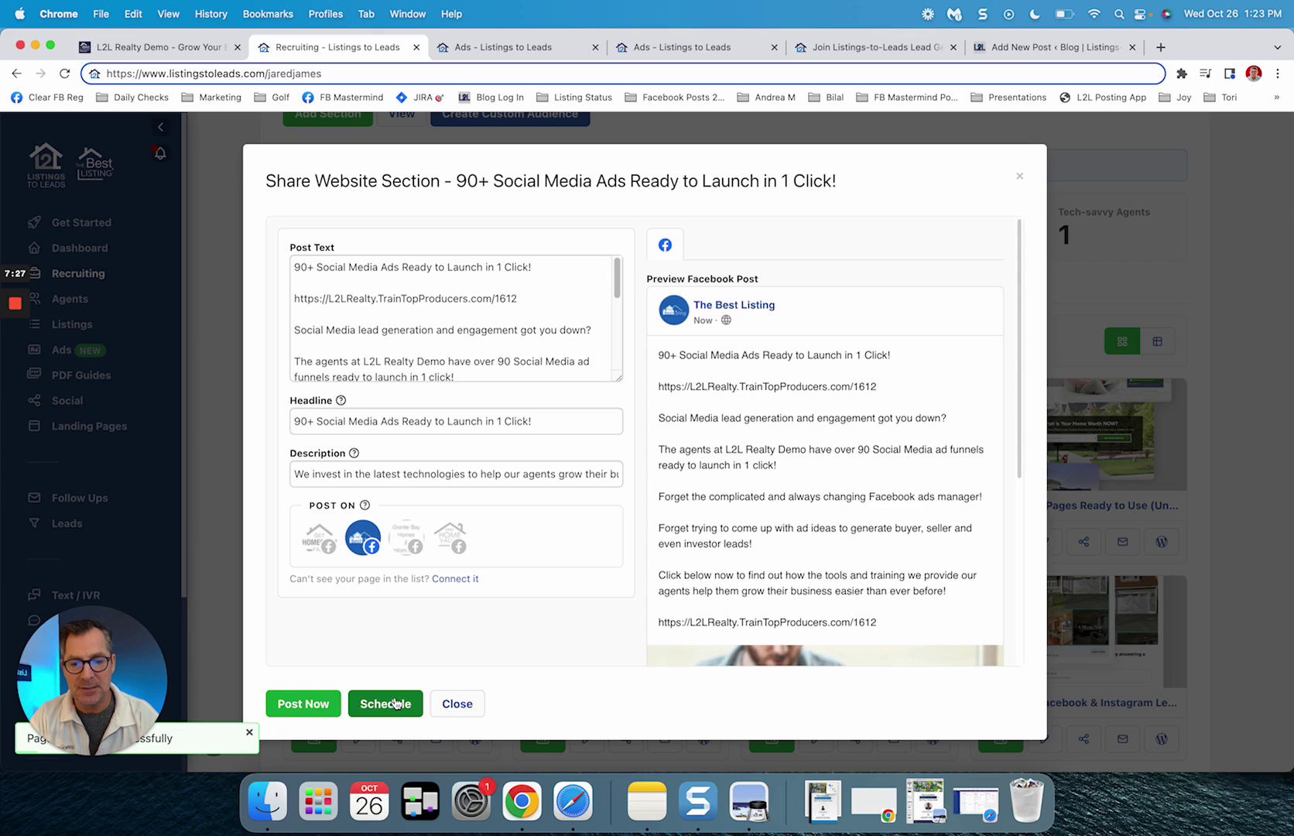
{"action": "left_click", "coordinate": [302, 705]}
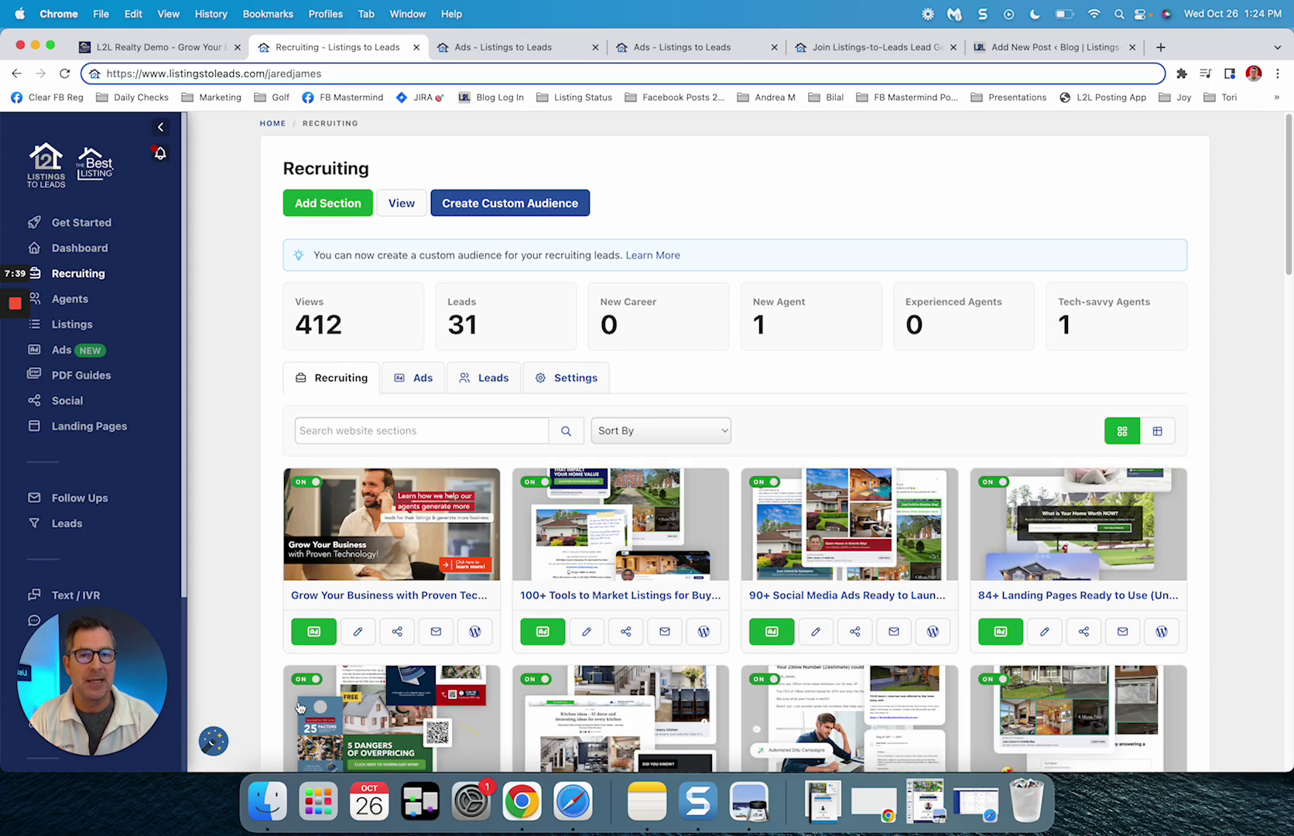
Step: Send the marketing email for the "90+ Social Media Ads Ready to Launch in 1 Click!" section to the prefilled recipient
{"action": "scroll", "coordinate": [300, 707], "scroll_direction": "down", "scroll_amount": 3}
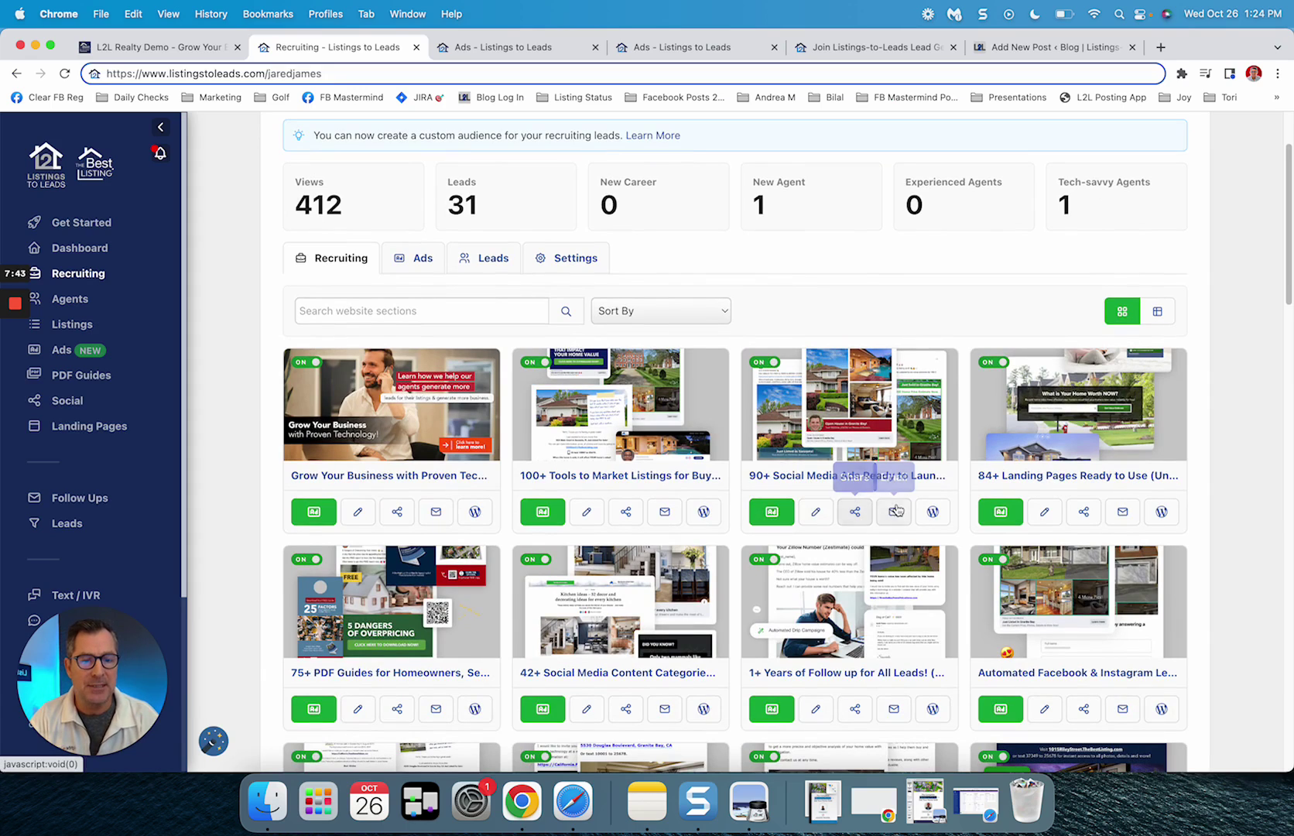
{"action": "left_click", "coordinate": [894, 513]}
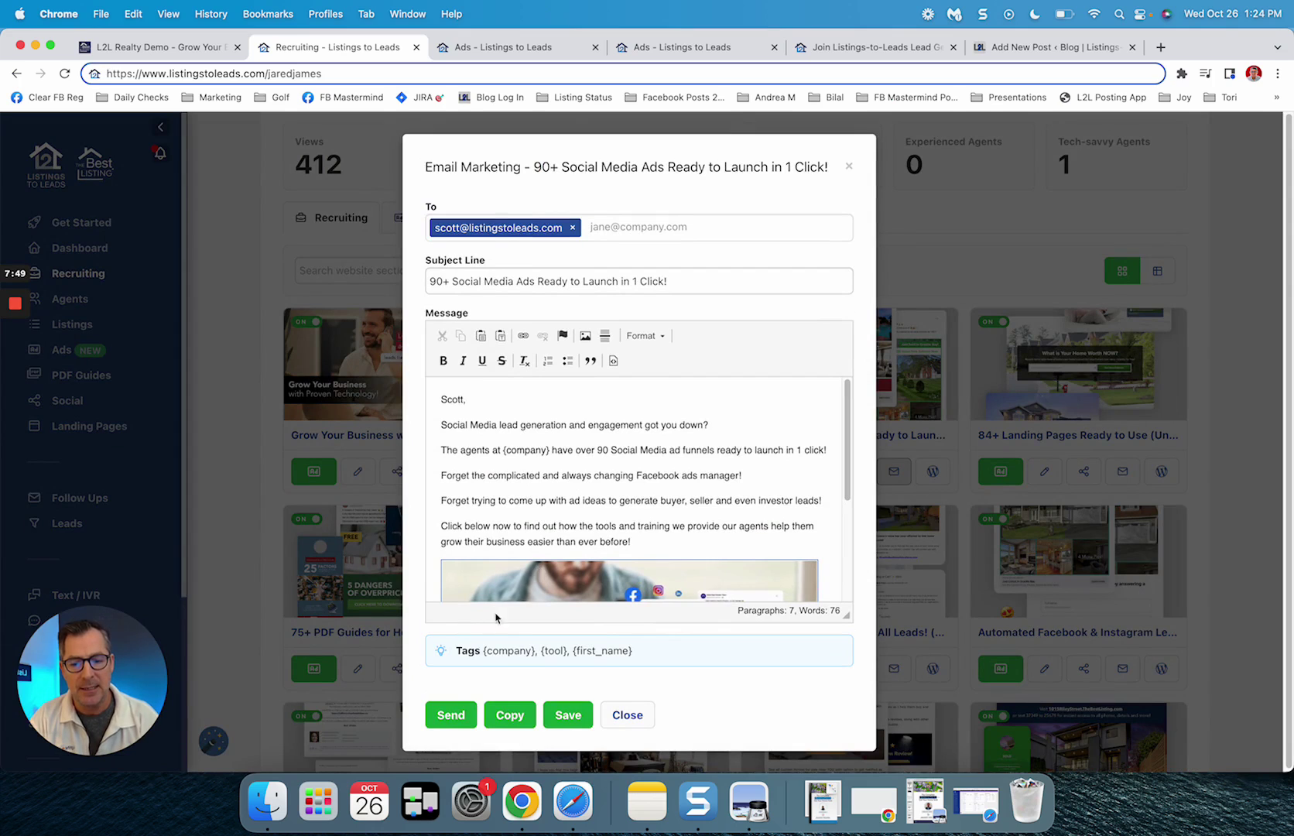
{"action": "left_click", "coordinate": [451, 716]}
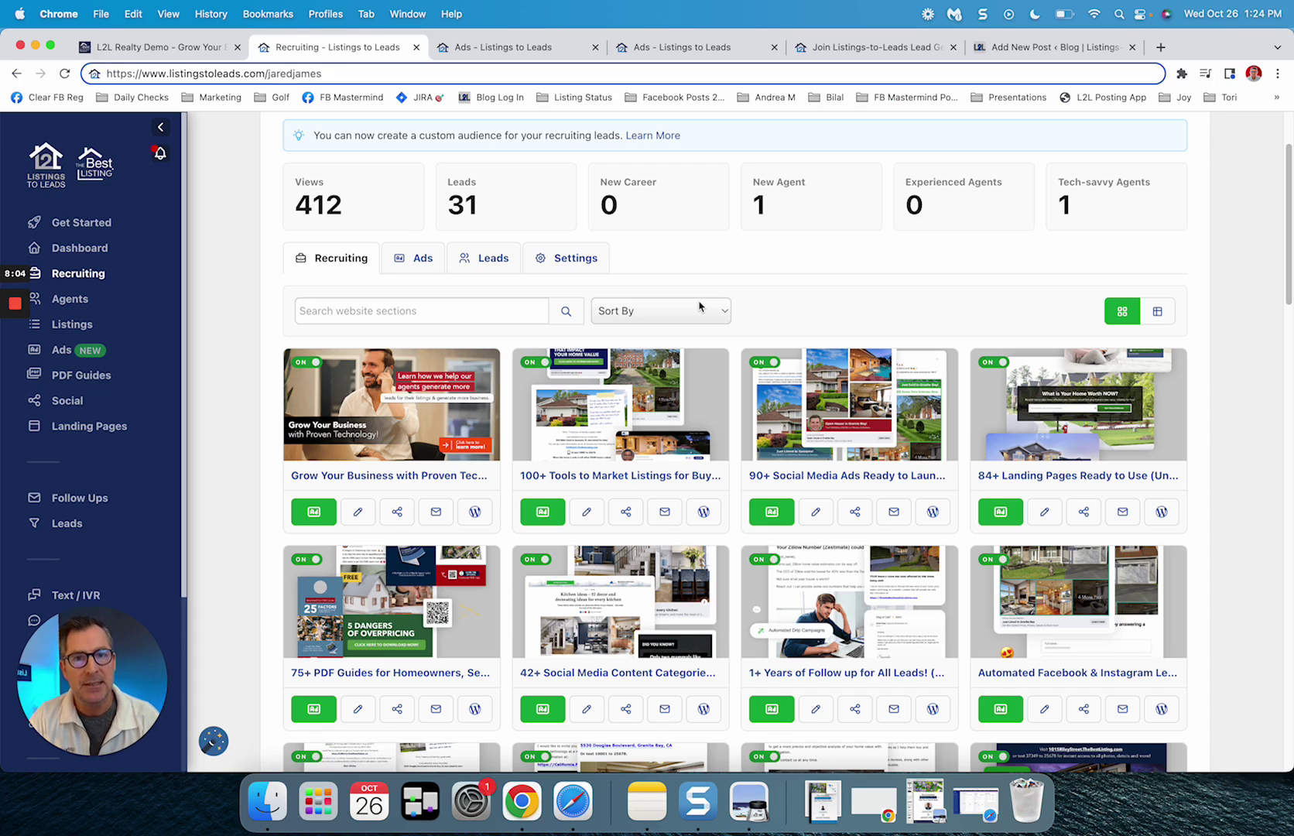
Step: Copy the marketing email content of the "90+ Social Media Ads Ready to Launch in 1 Click!" section and close its email dialog
{"action": "scroll", "coordinate": [699, 306], "scroll_direction": "down", "scroll_amount": 3}
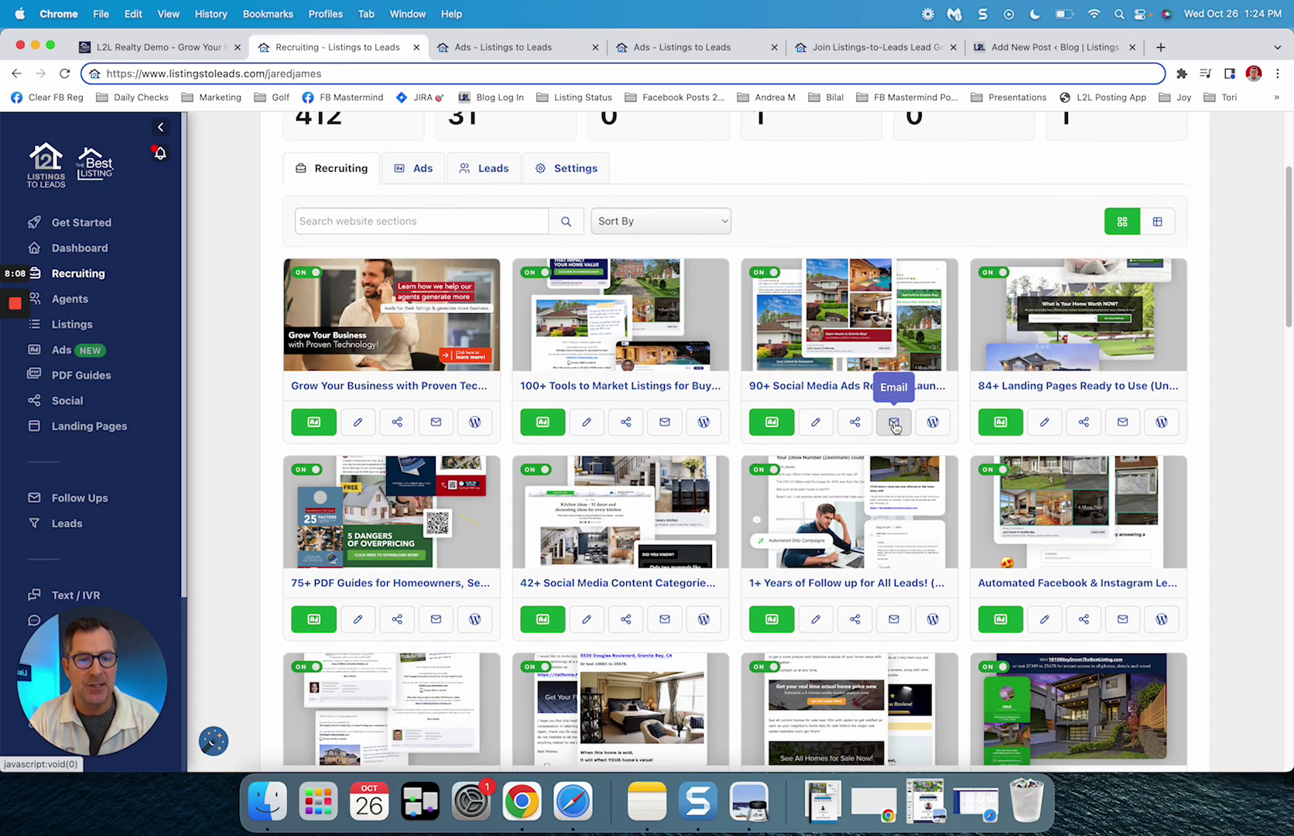
{"action": "left_click", "coordinate": [894, 422]}
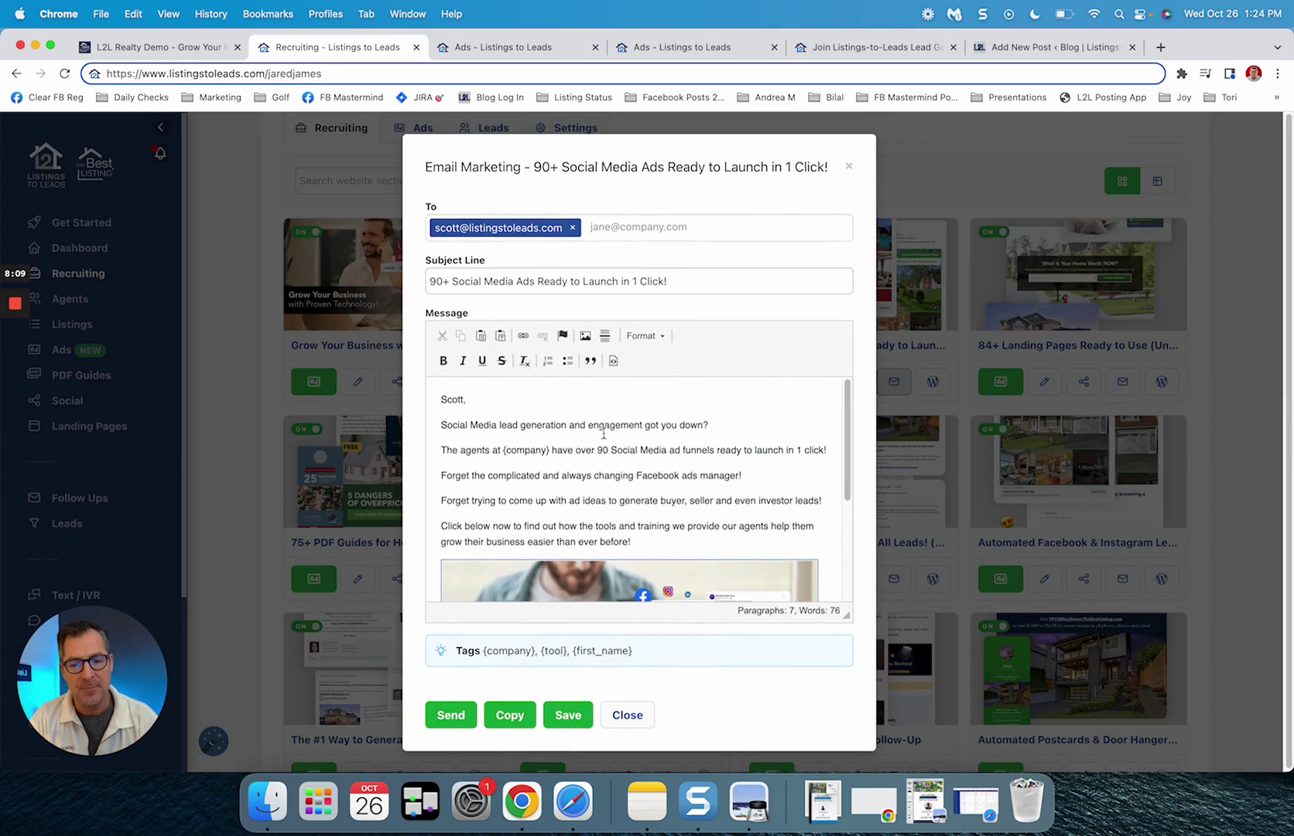
{"action": "left_click", "coordinate": [509, 713]}
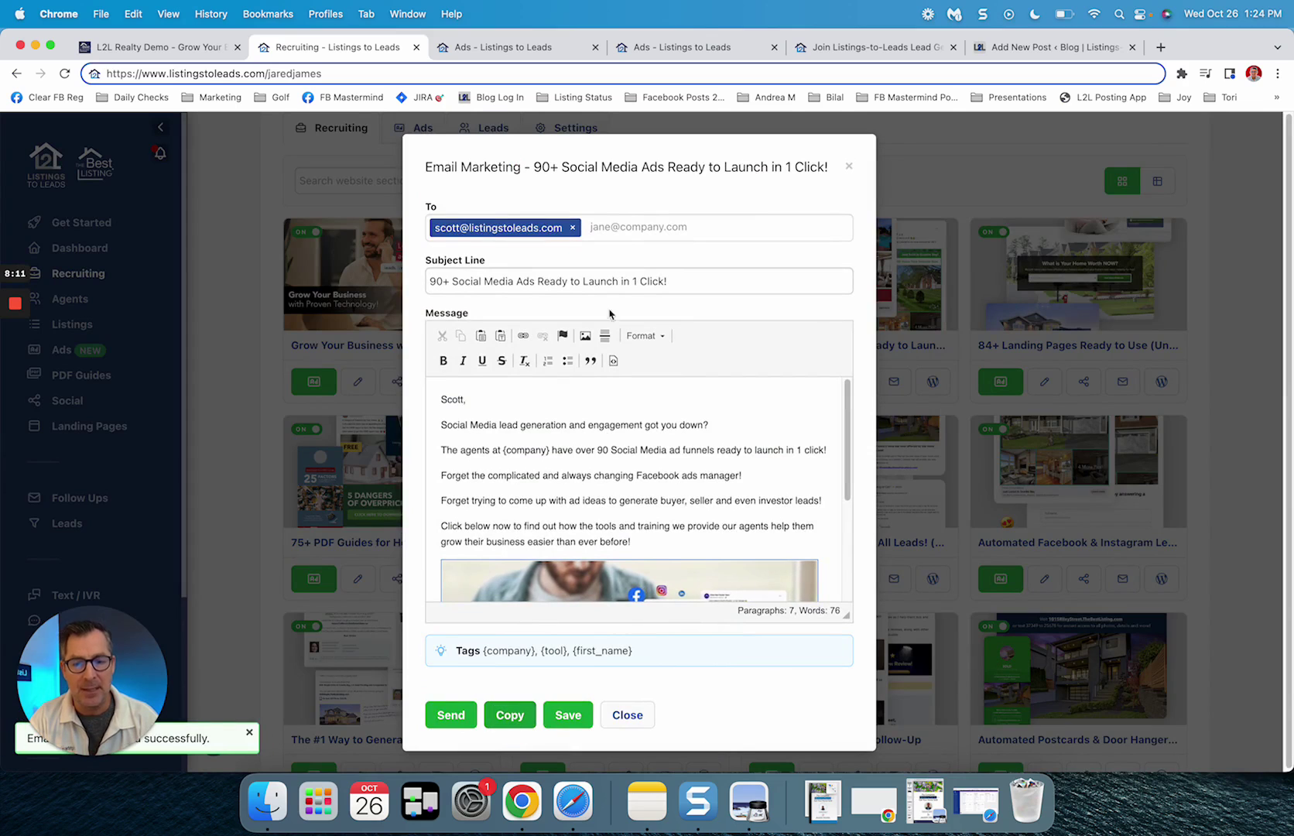
{"action": "left_click", "coordinate": [848, 166]}
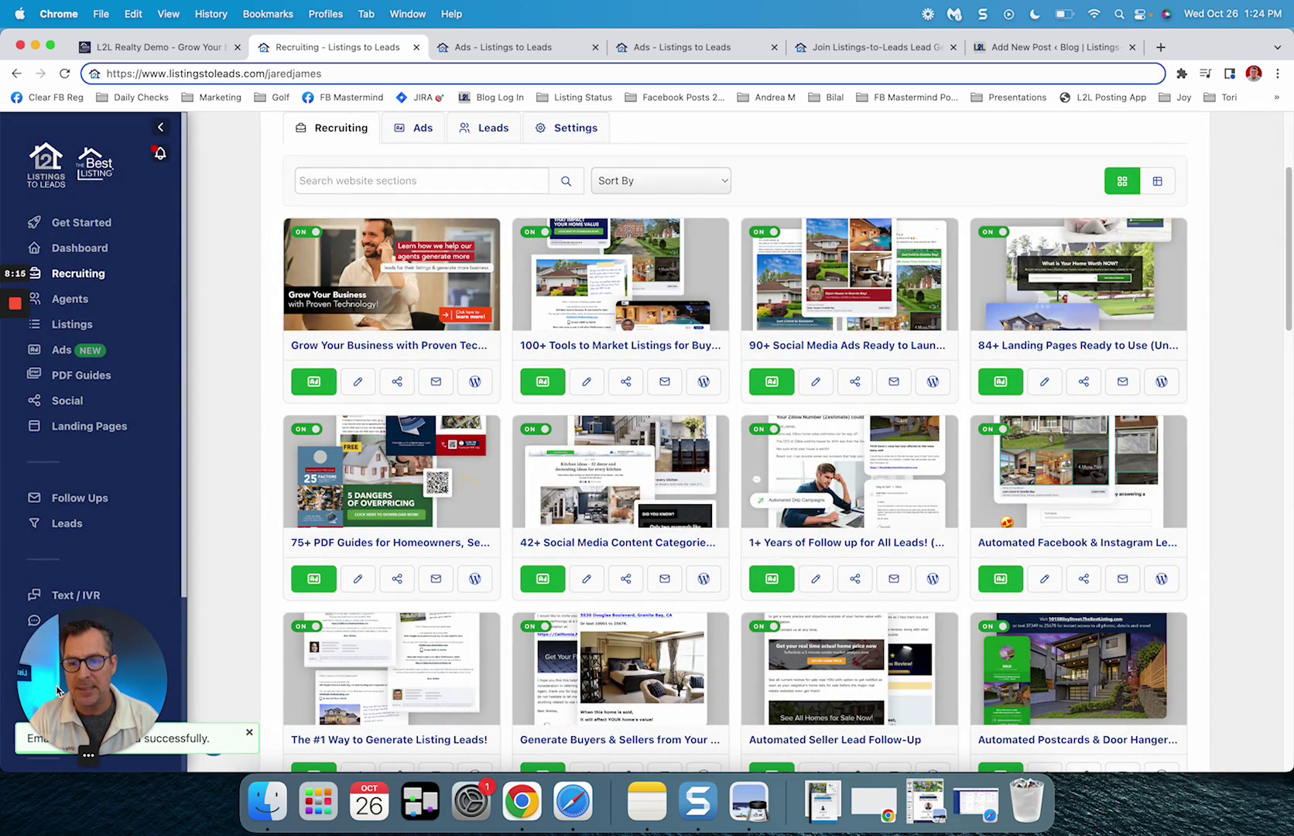
Step: Open the Follow Ups page in a separate browser tab and switch to it
{"action": "left_click_drag", "start_coordinate": [86, 678], "coordinate": [120, 700]}
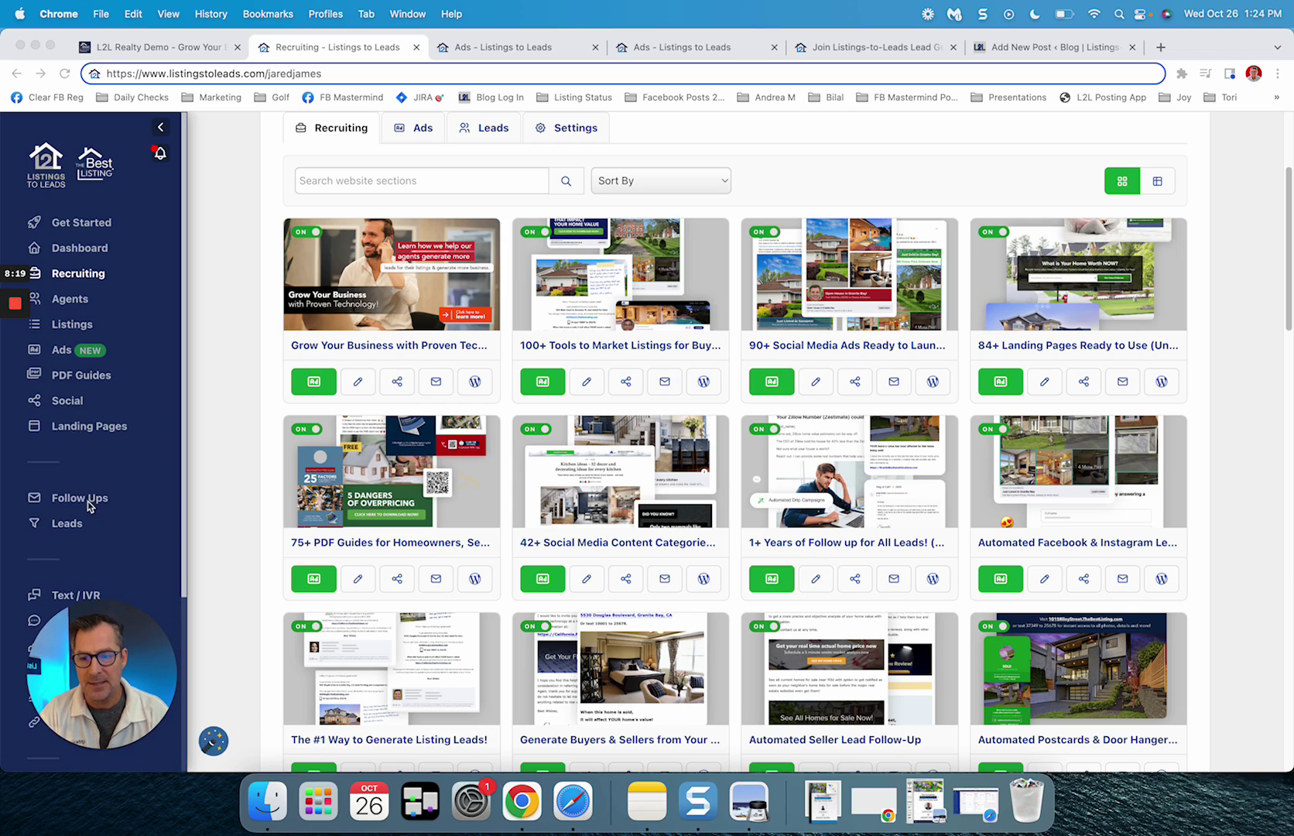
{"action": "left_click", "coordinate": [205, 494]}
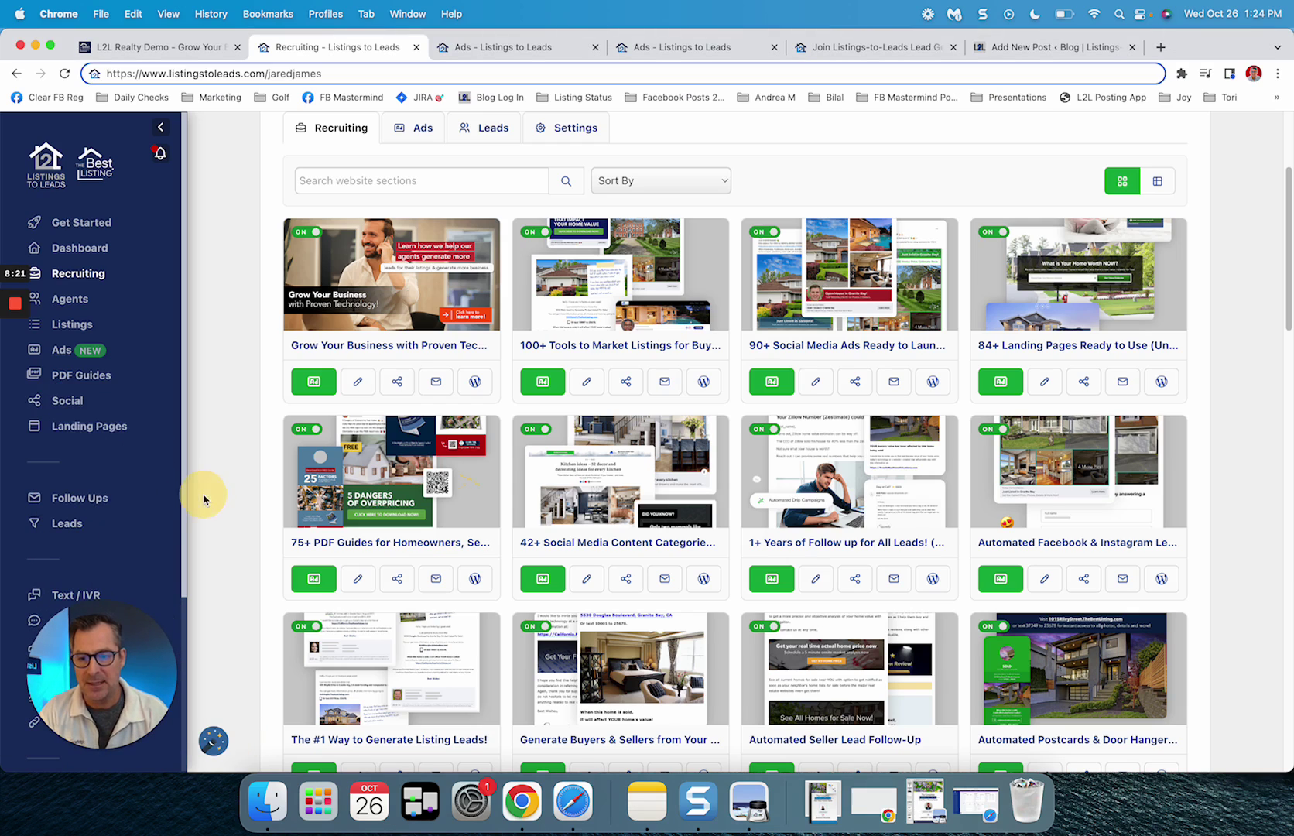
{"action": "right_click", "coordinate": [75, 501]}
{"action": "left_click", "coordinate": [89, 503]}
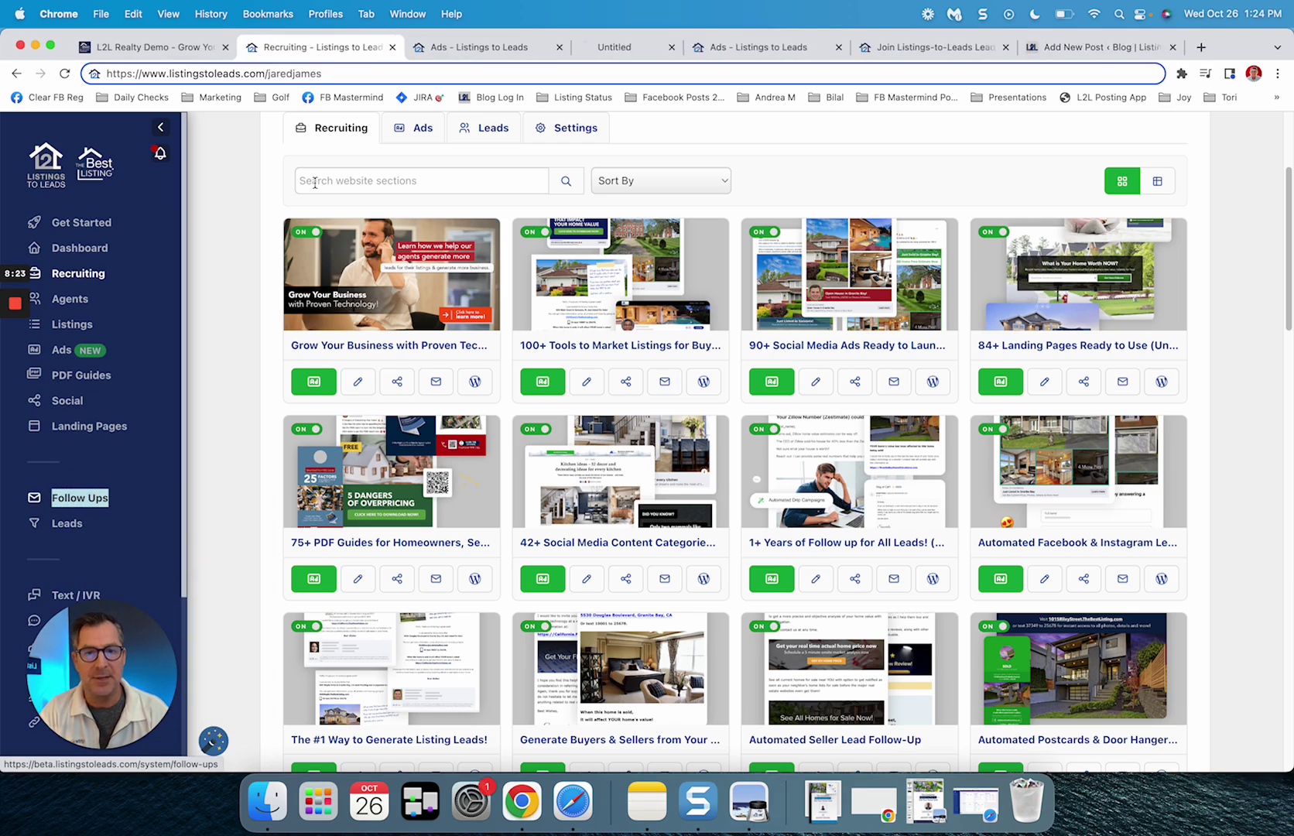
{"action": "left_click", "coordinate": [635, 49]}
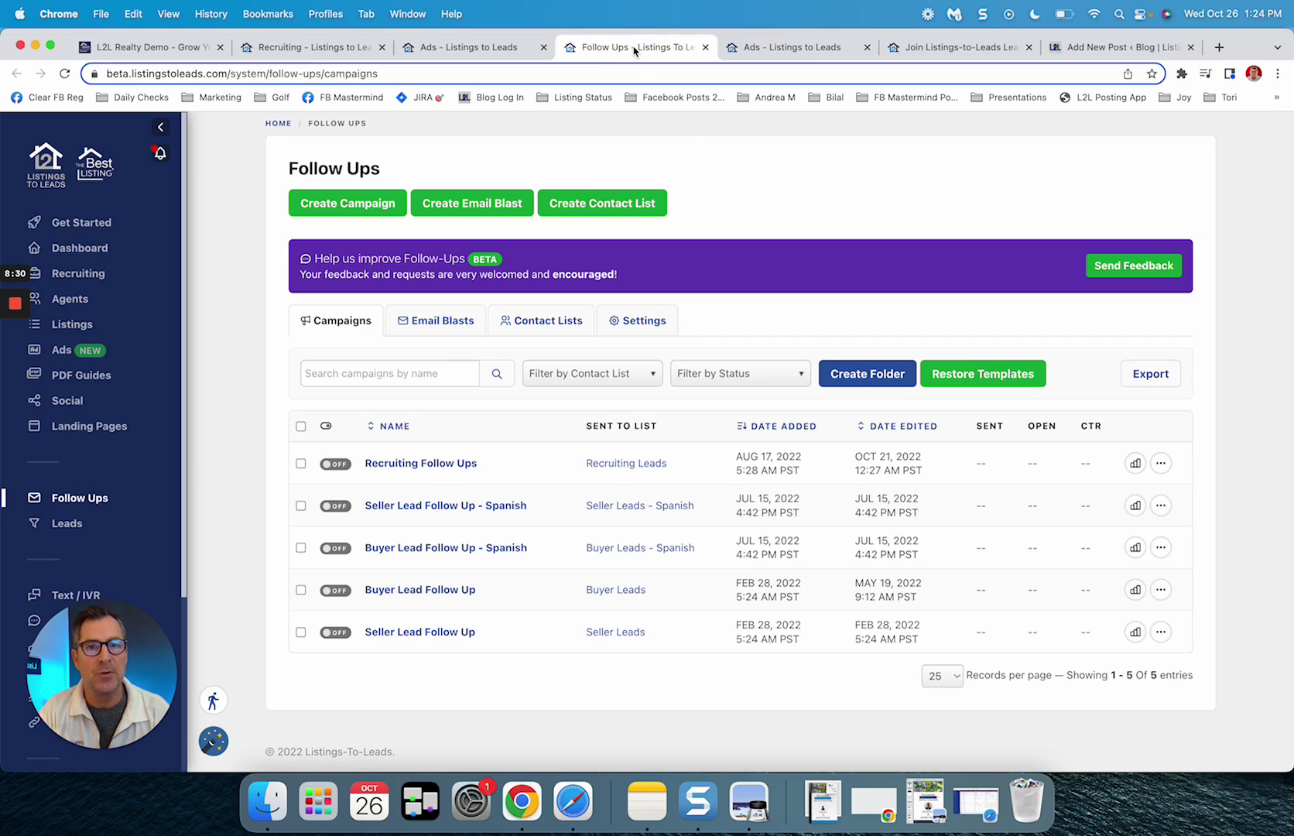
Step: Create an email blast with the subject "90+ Social Media Ads for Real Estate Agents in One Click!" and continue to its editor
{"action": "left_click", "coordinate": [475, 204]}
{"action": "left_click", "coordinate": [587, 354]}
{"action": "type", "text": "9"}
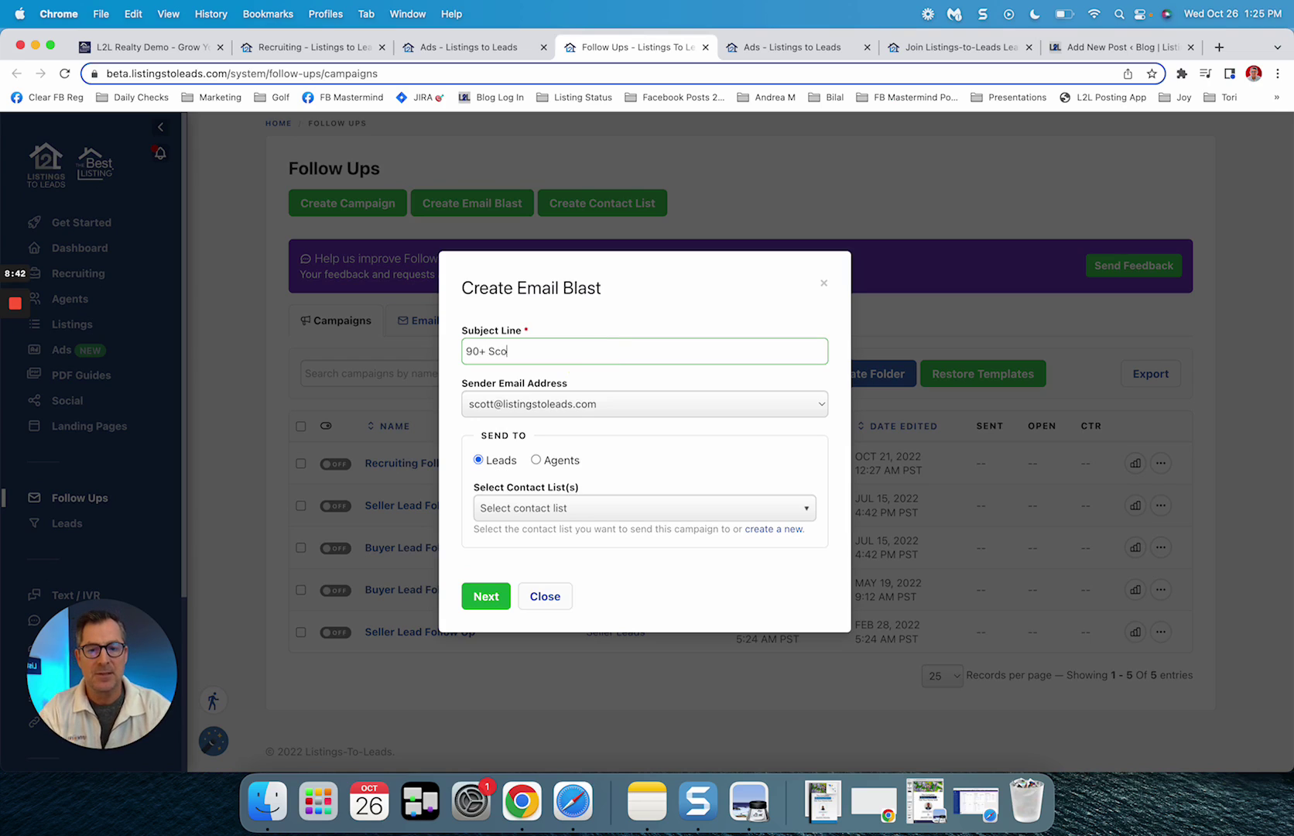
{"action": "type", "text": "0+ Social MEdia"}
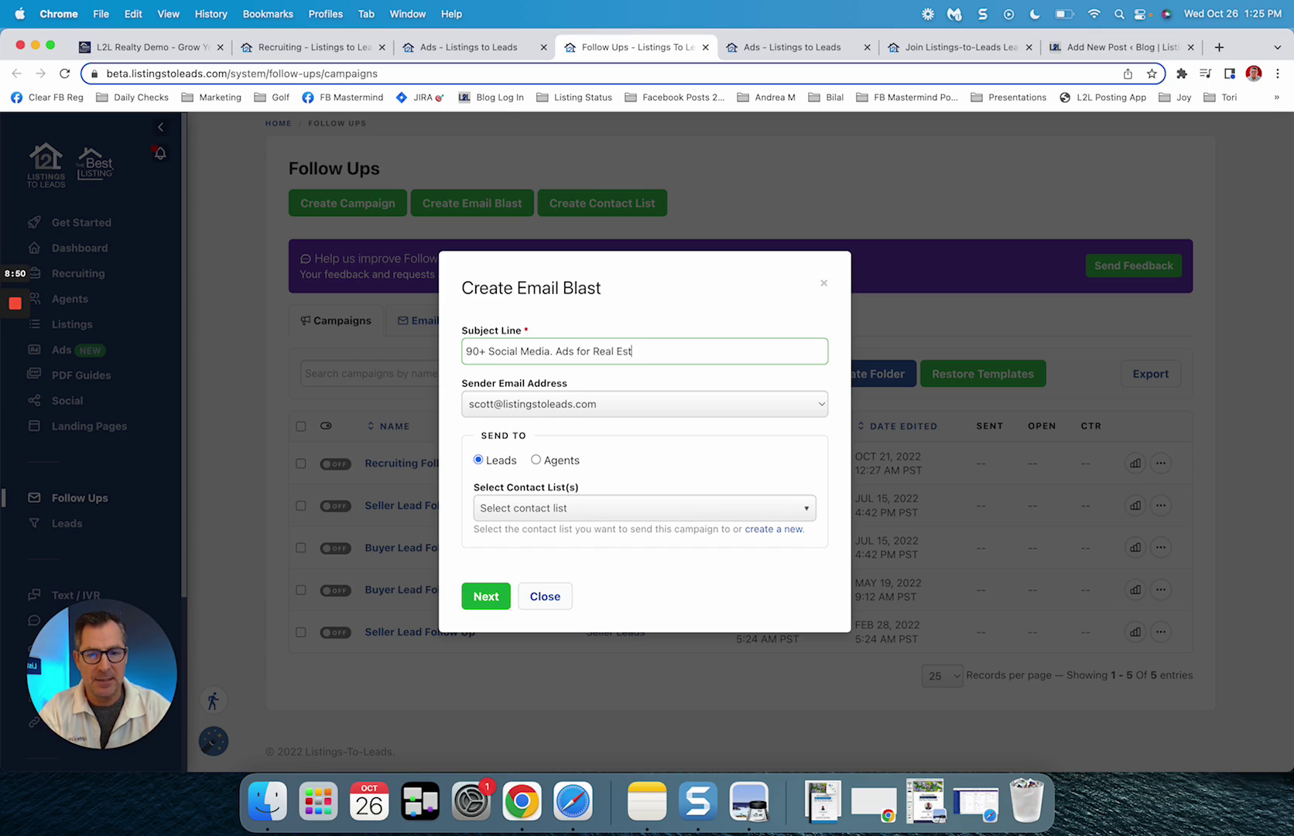
{"action": "type", "text": "AGents in One Click!"}
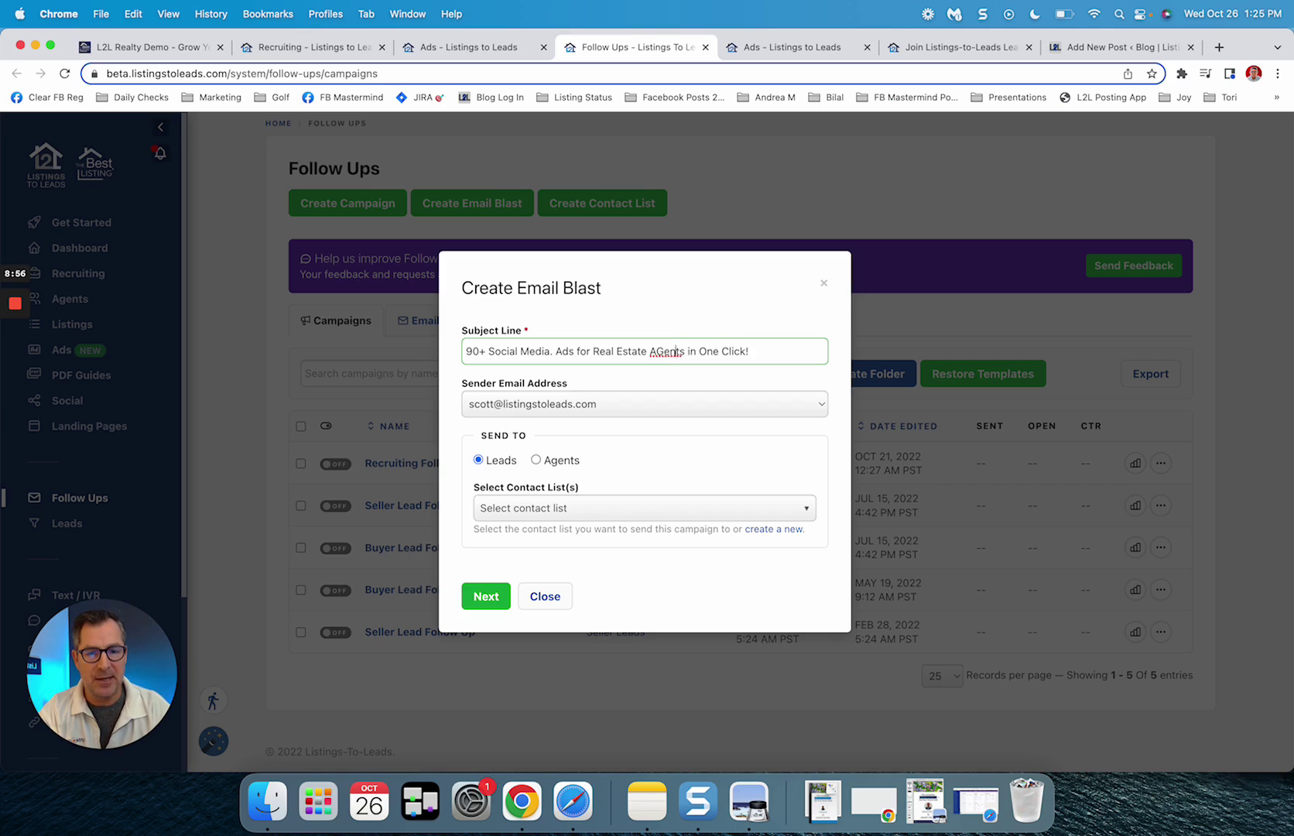
{"action": "key", "text": "BackSpace"}
{"action": "type", "text": "g"}
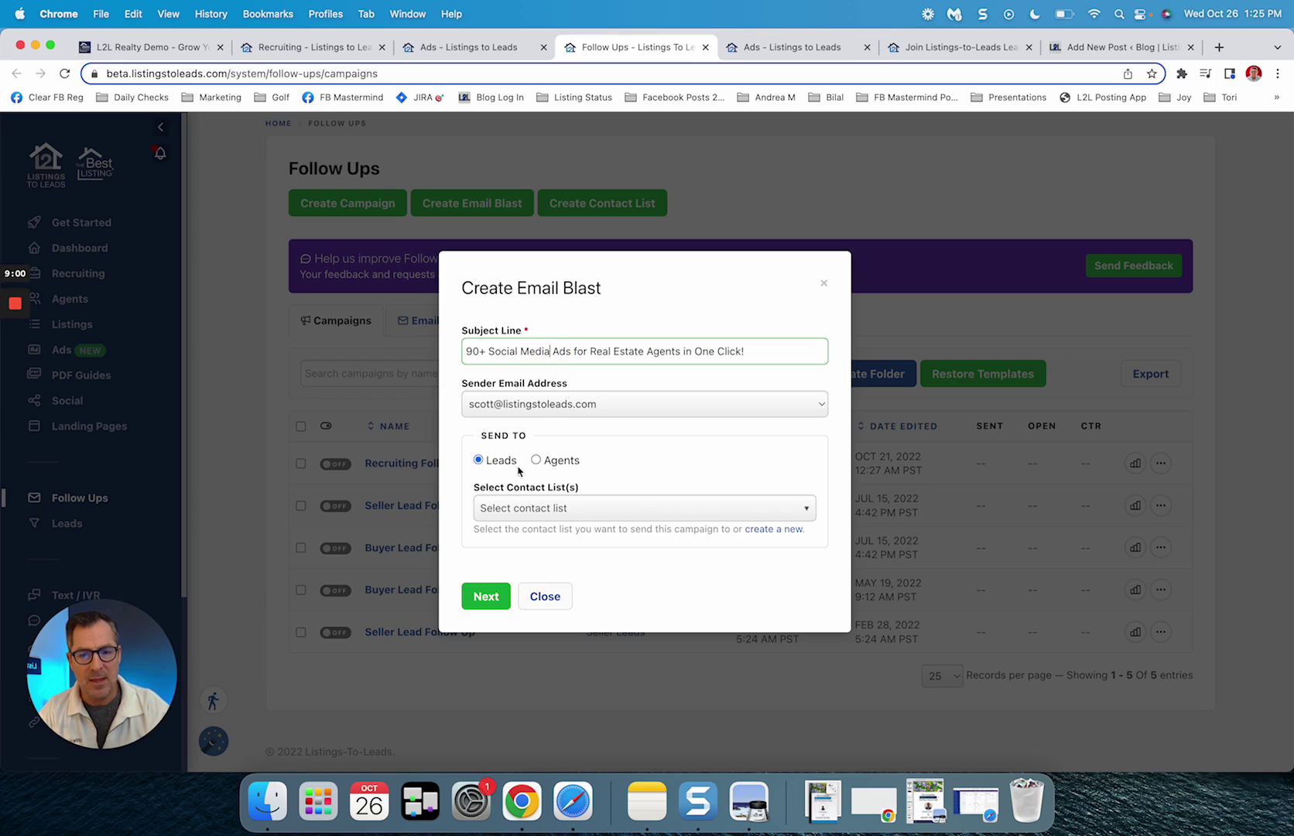
{"action": "left_click", "coordinate": [486, 597]}
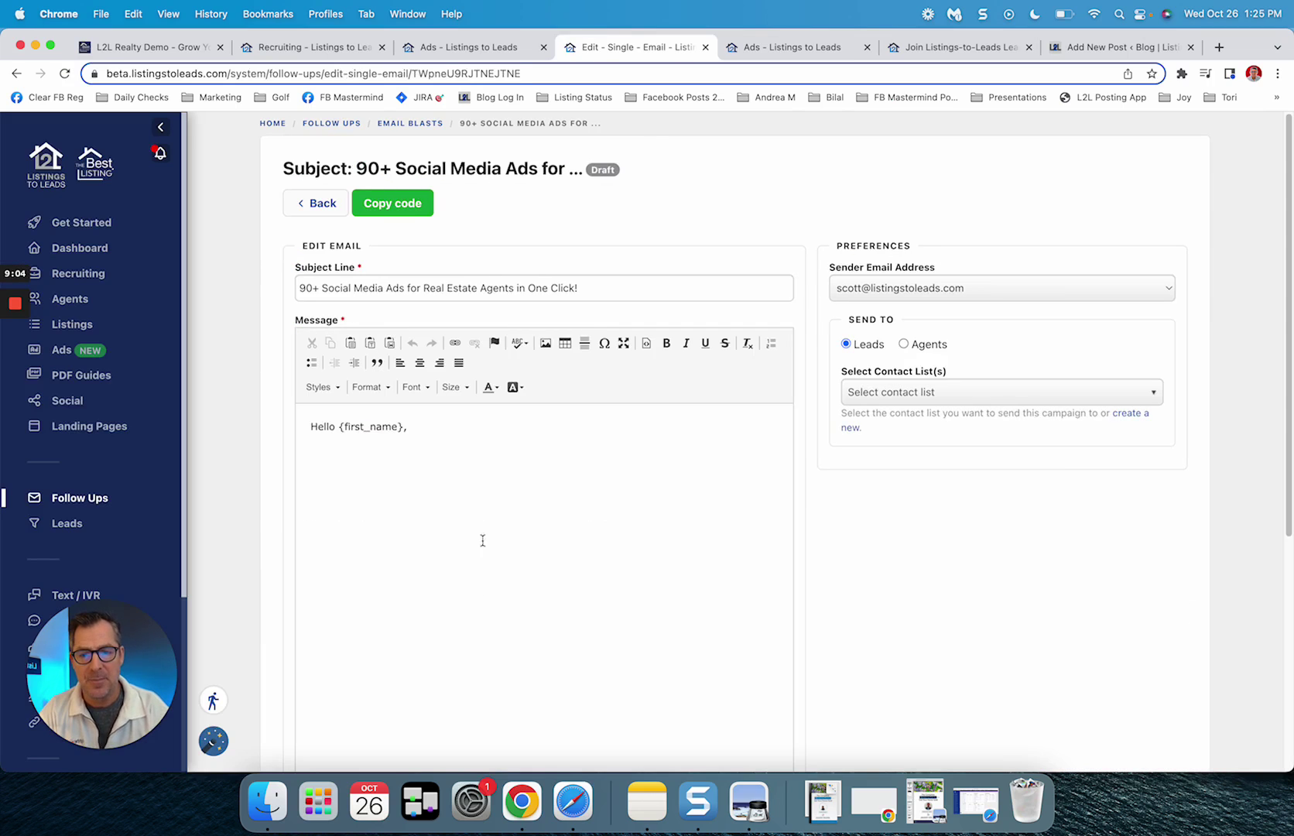
Step: Paste the copied email code into the blast message's HTML source below the greeting, and review the rendered email and sending options
{"action": "left_click", "coordinate": [498, 481]}
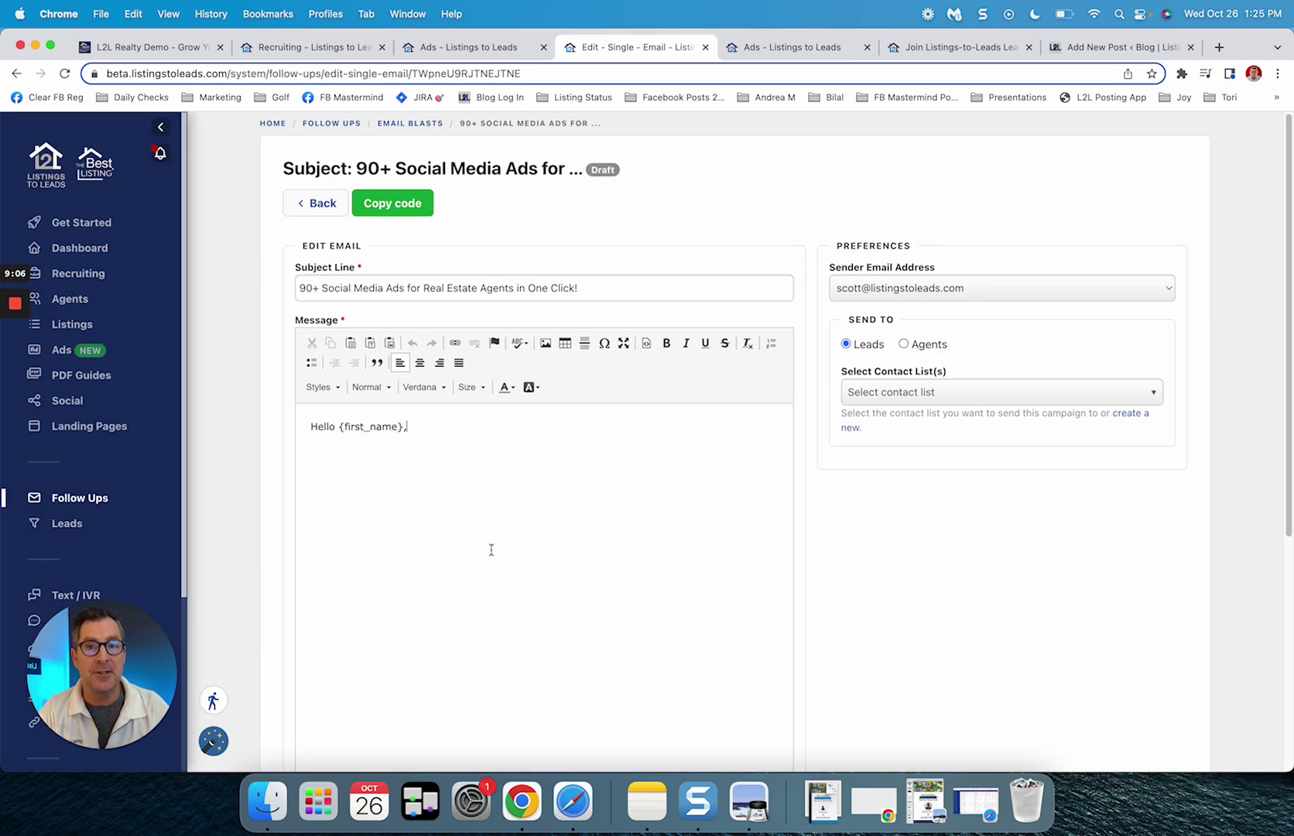
{"action": "left_click", "coordinate": [647, 346]}
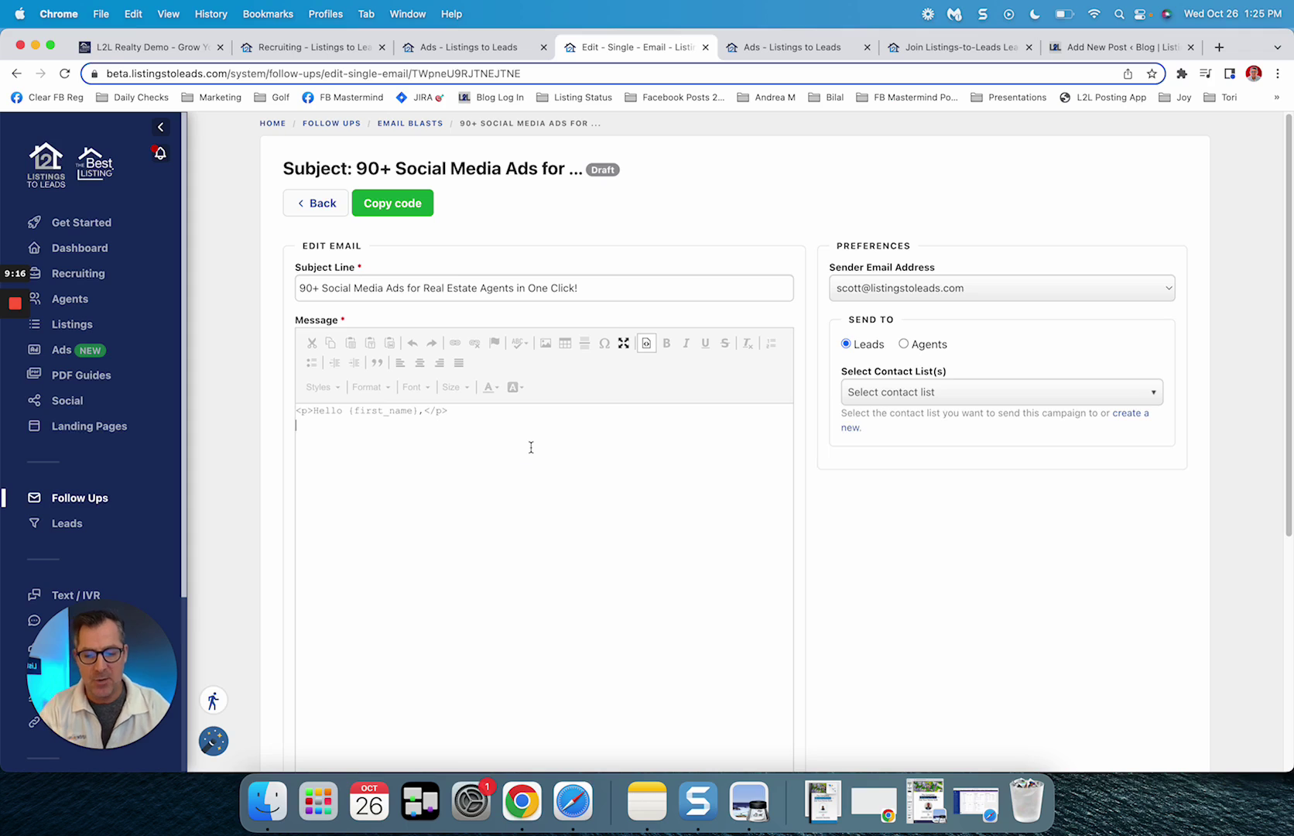
{"action": "key", "text": "super+v"}
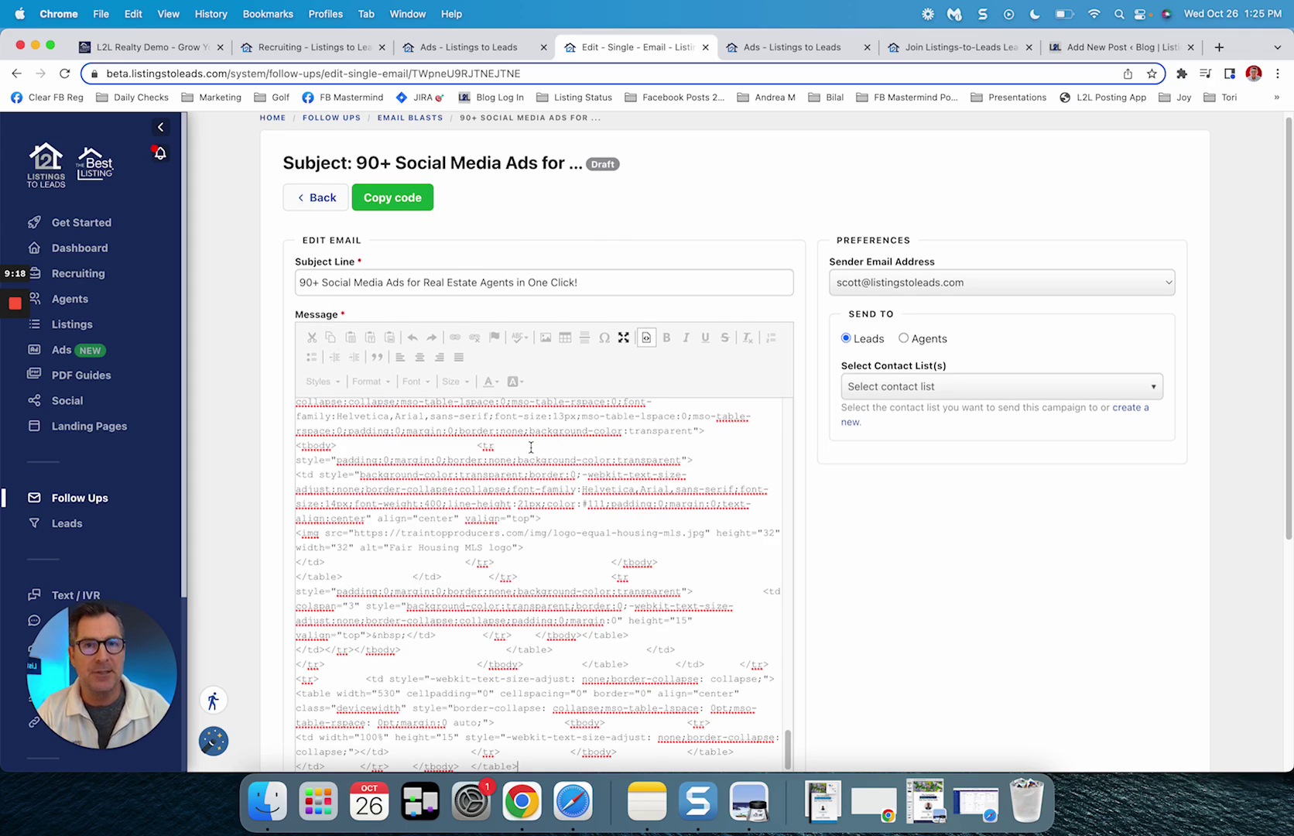
{"action": "left_click", "coordinate": [645, 337]}
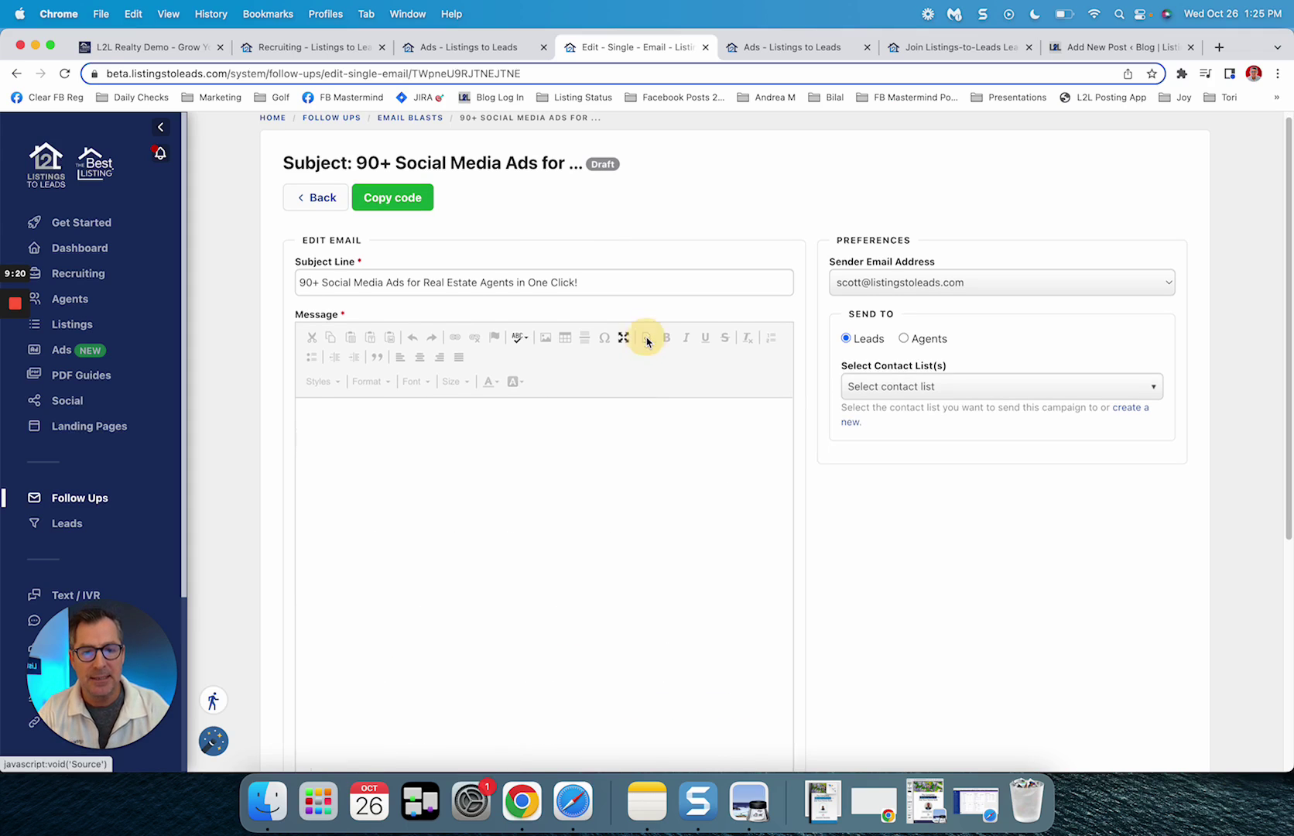
{"action": "left_click_drag", "start_coordinate": [788, 434], "coordinate": [791, 520]}
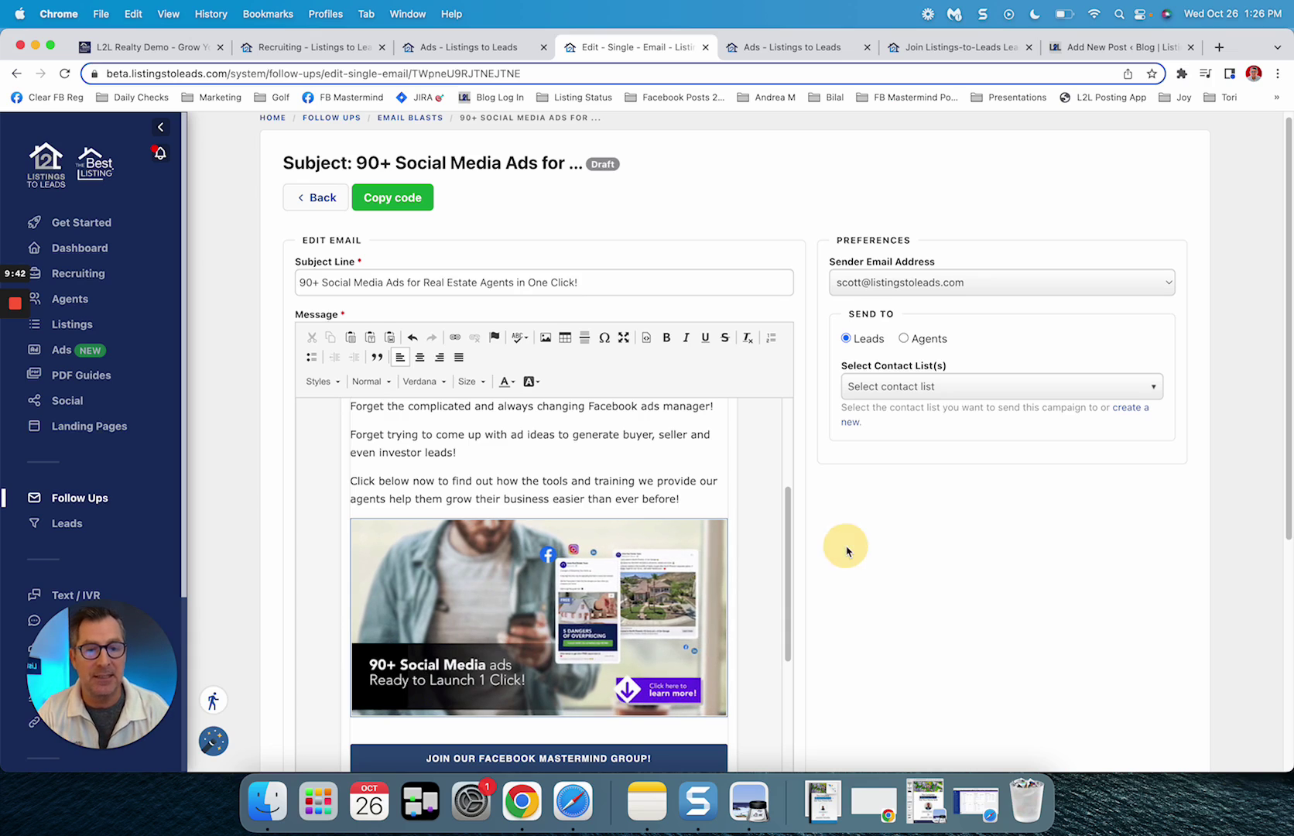
{"action": "scroll", "coordinate": [846, 549], "scroll_direction": "down", "scroll_amount": 2}
{"action": "scroll", "coordinate": [774, 546], "scroll_direction": "down", "scroll_amount": 8}
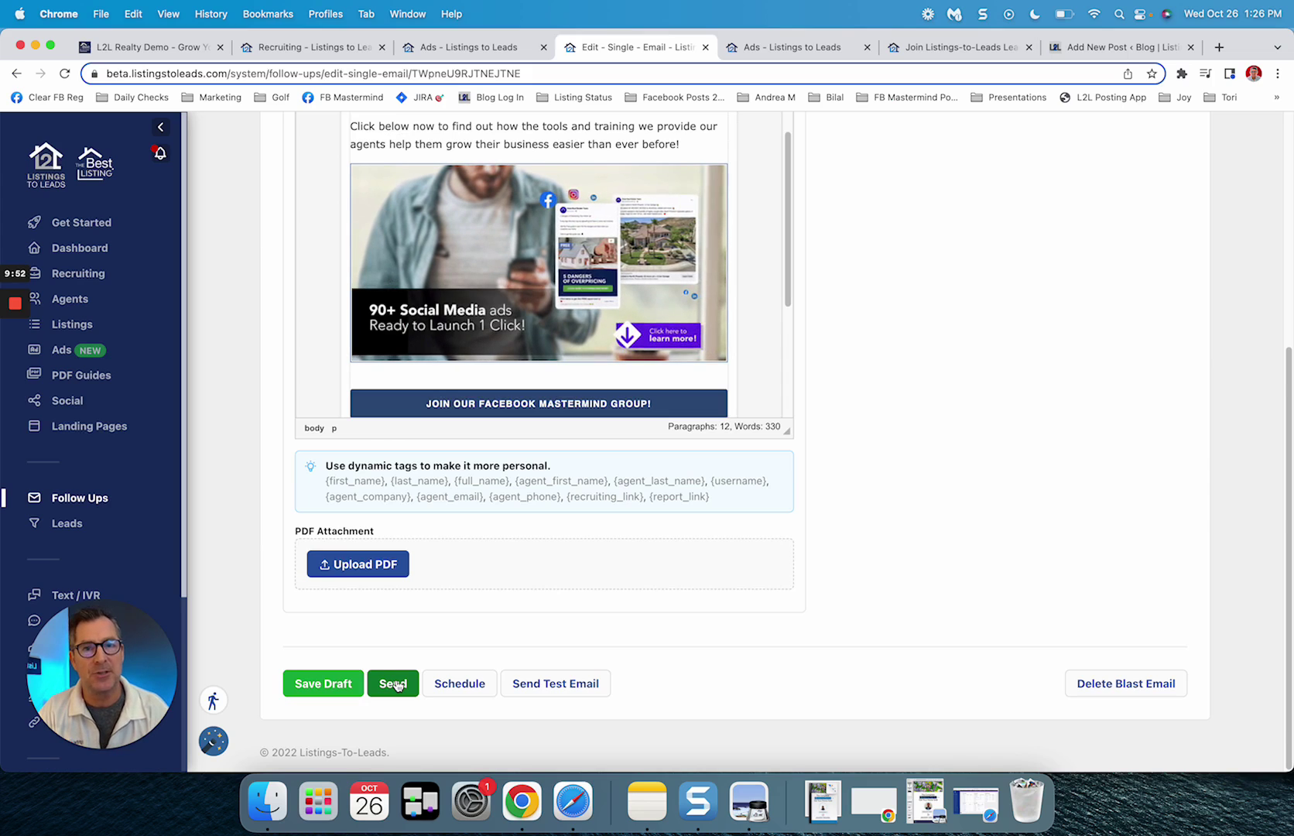
Step: Return to the Recruiting page and copy the blog post content of the "90+ Social Media Ads Ready to Launch in 1 Click!" section
{"action": "left_click", "coordinate": [310, 48]}
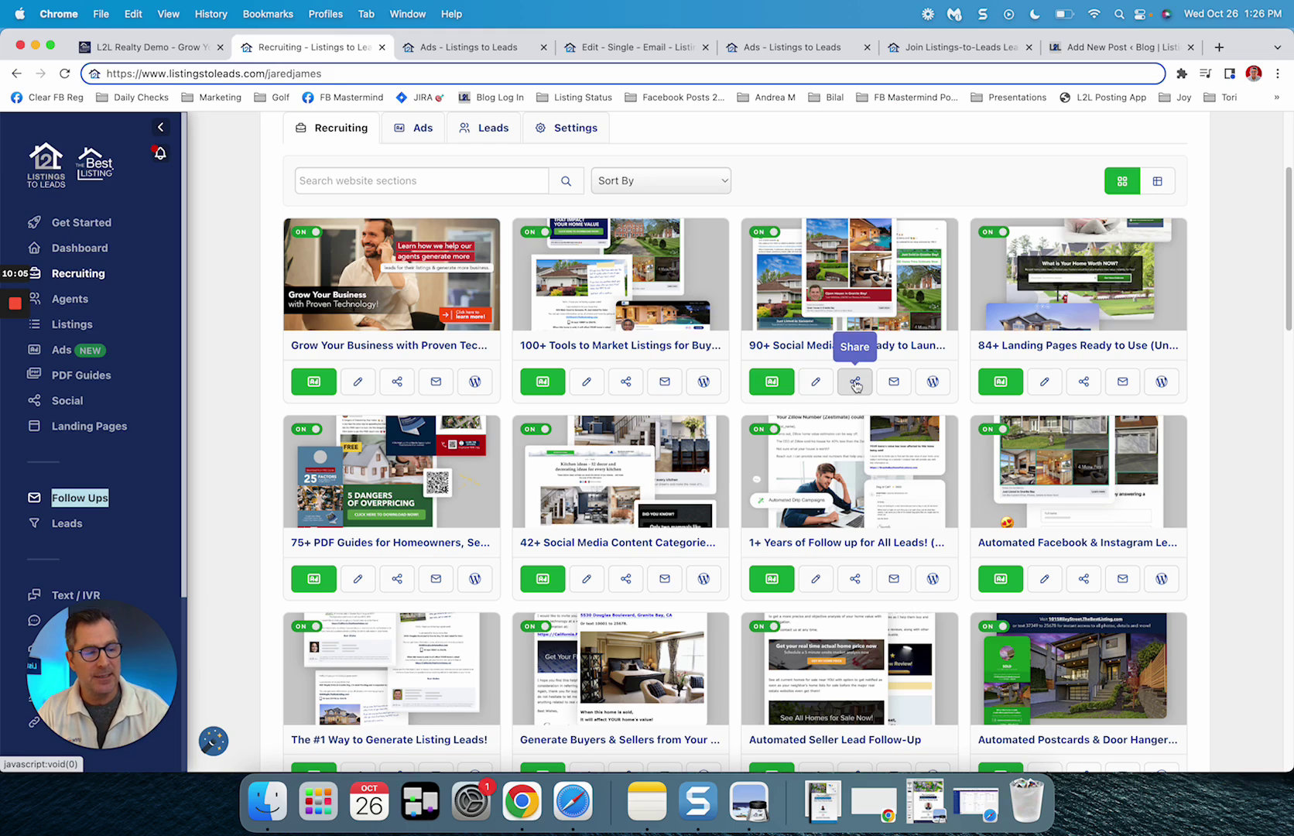
{"action": "left_click", "coordinate": [932, 387]}
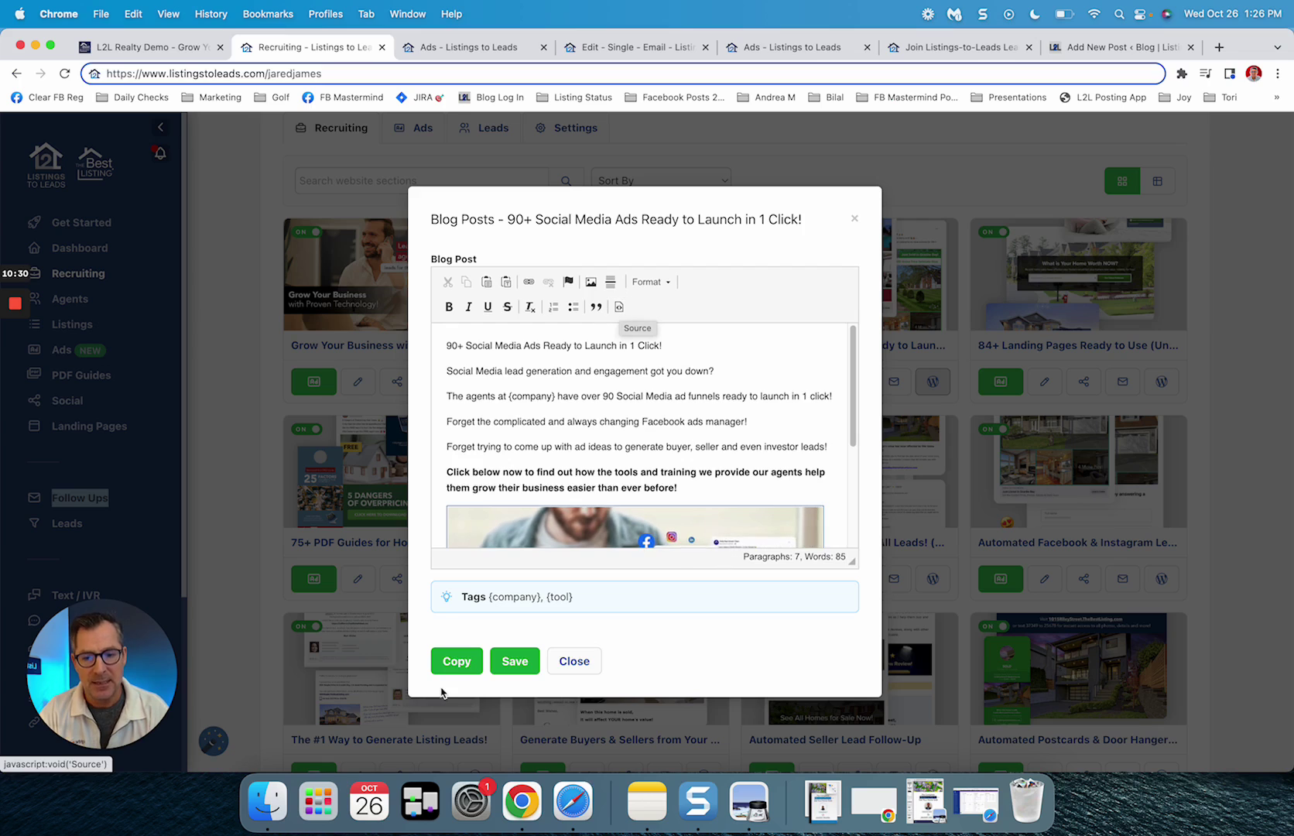
{"action": "left_click", "coordinate": [463, 662]}
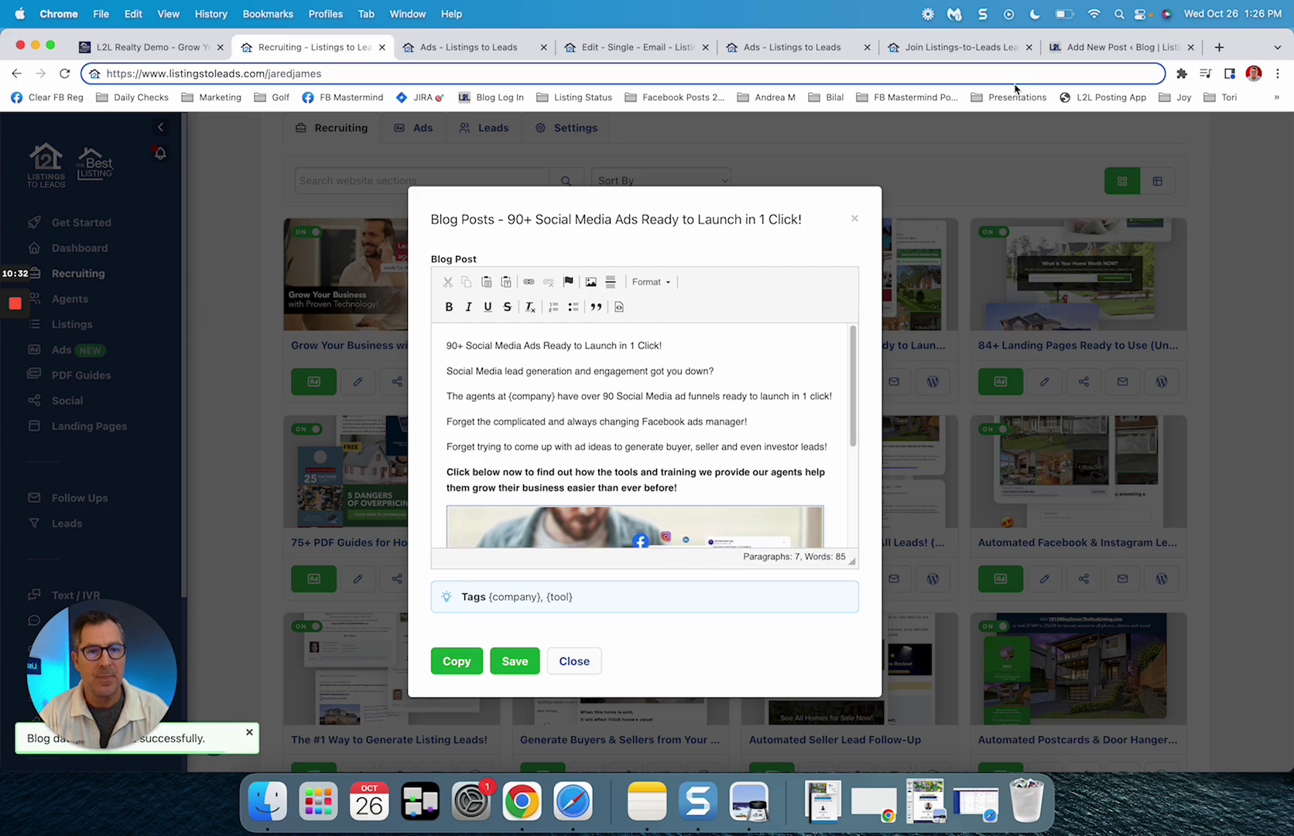
Step: Switch to the new WordPress post and paste the copied blog code into its body as HTML text
{"action": "left_click", "coordinate": [1109, 45]}
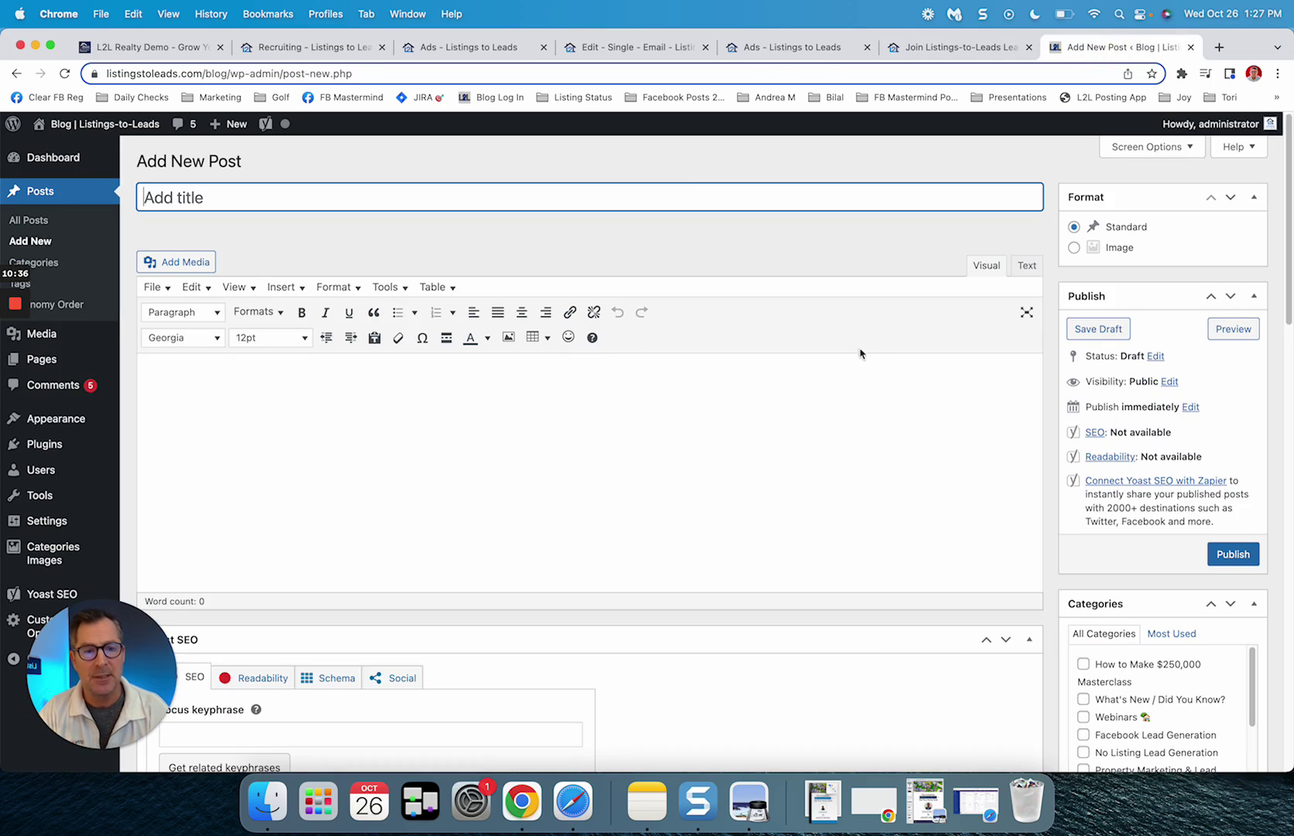
{"action": "left_click", "coordinate": [1027, 266]}
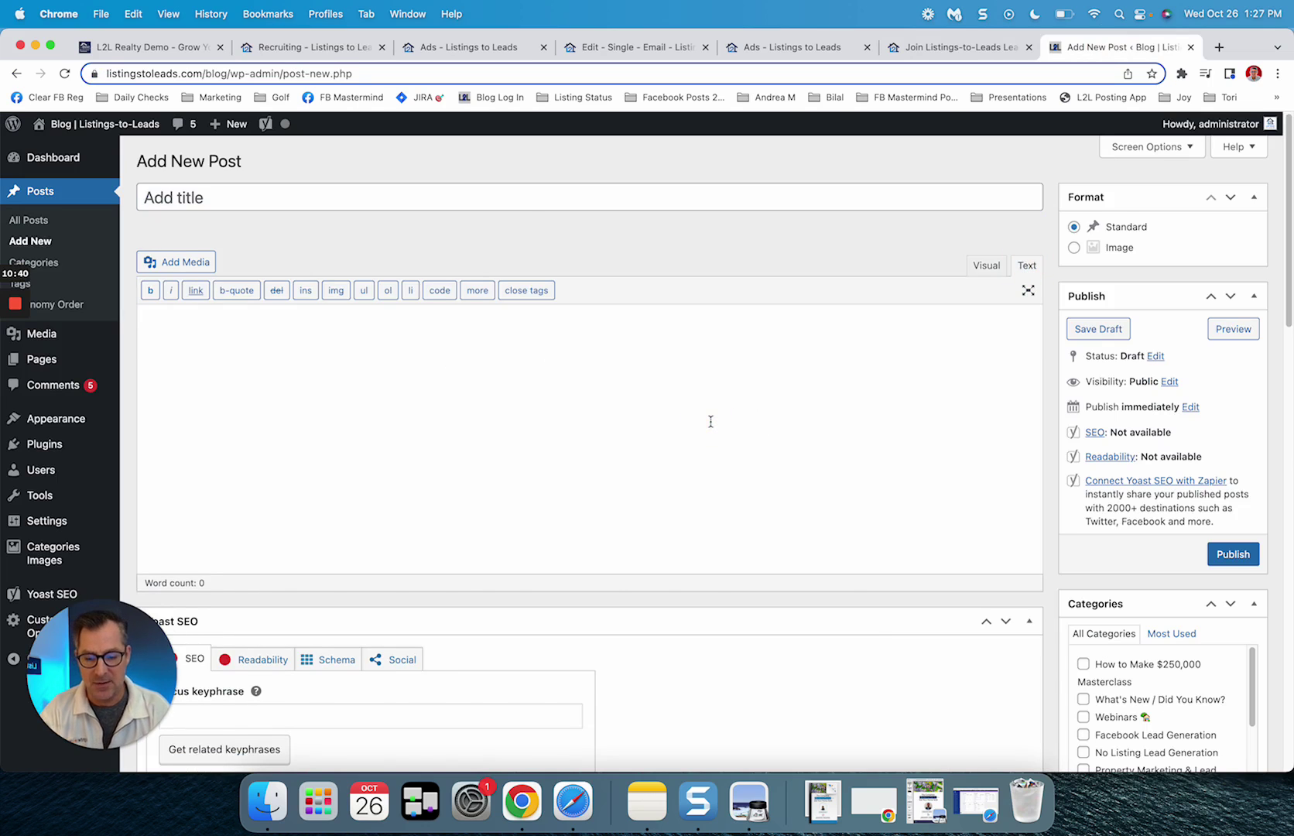
{"action": "key", "text": "super+v"}
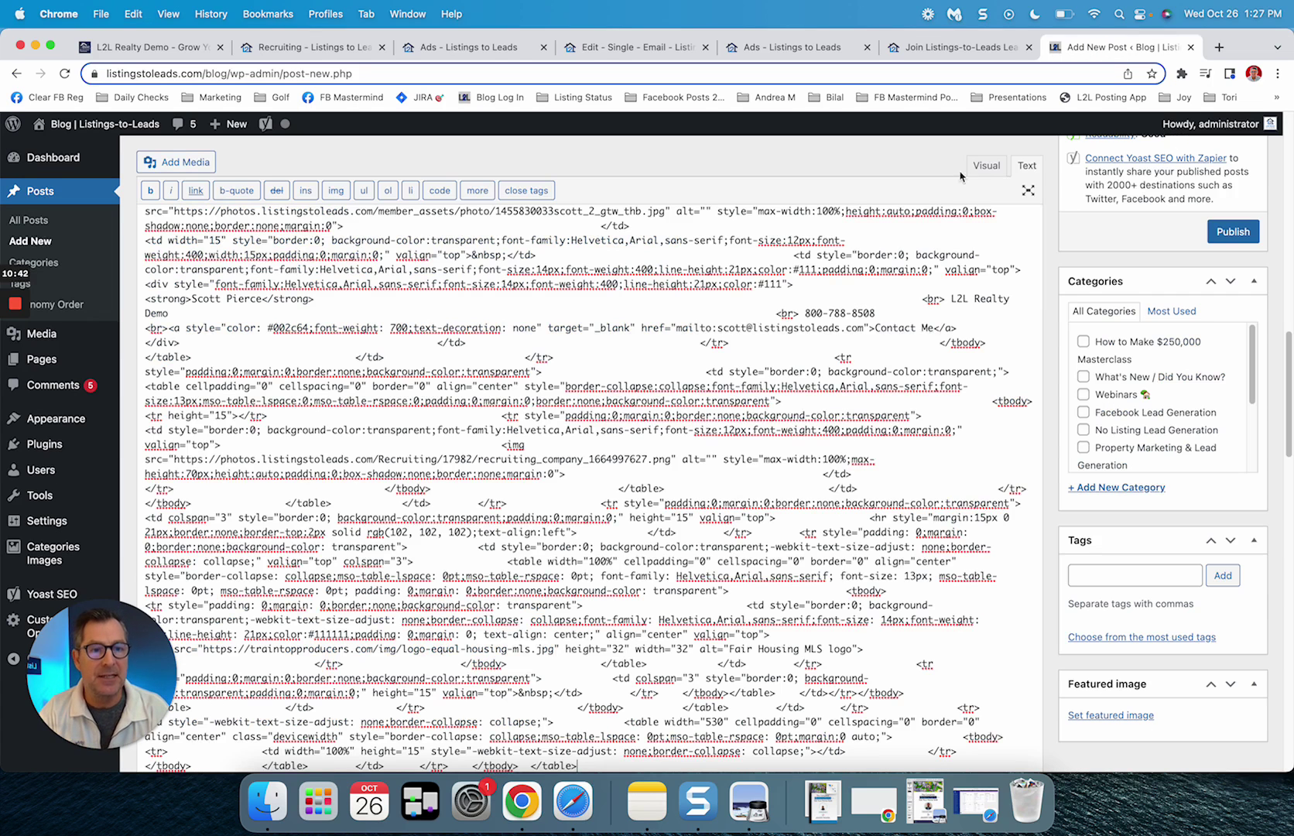
Step: Show the new WordPress post in its visual view and review the rendered blog content
{"action": "left_click", "coordinate": [987, 166]}
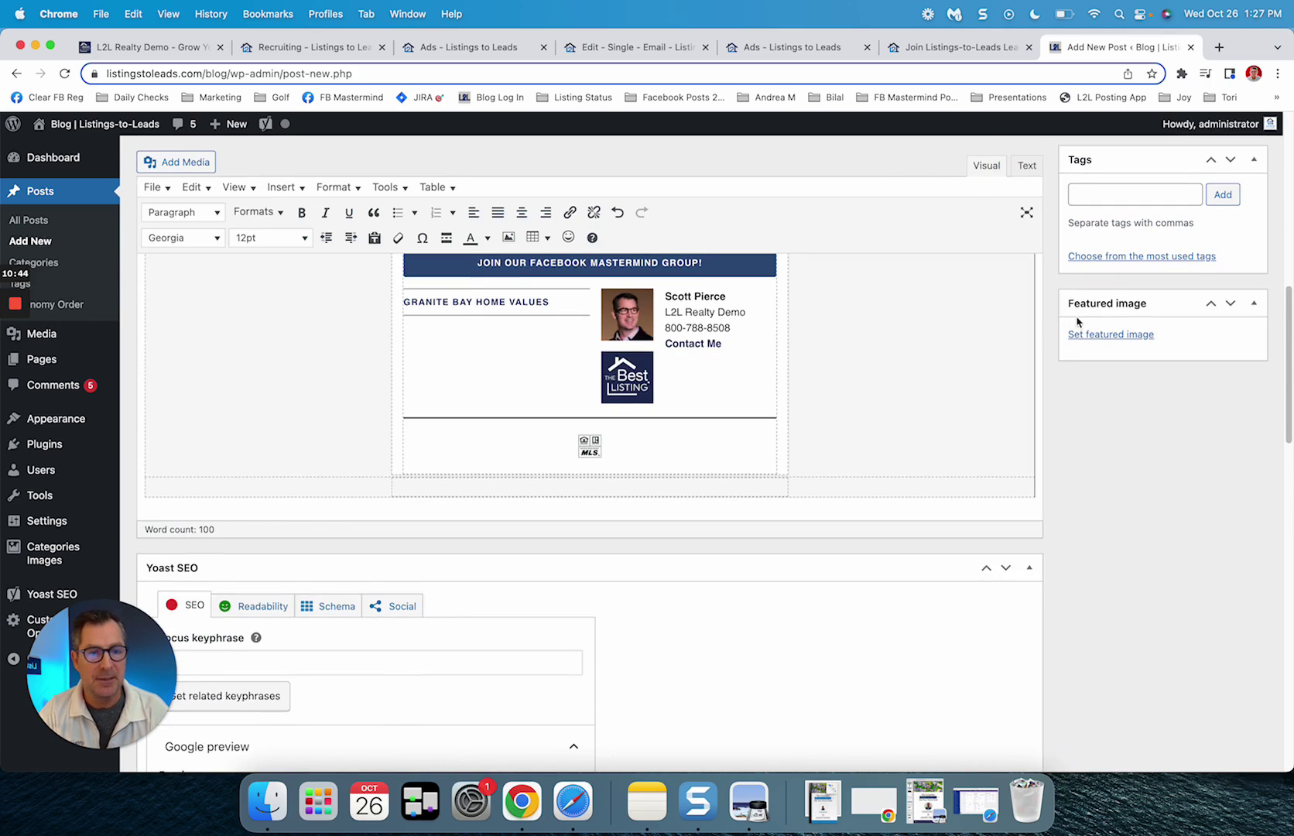
{"action": "mouse_move", "coordinate": [1288, 361]}
{"action": "left_mouse_down"}
{"action": "mouse_move", "coordinate": [1275, 274]}
{"action": "mouse_move", "coordinate": [22, 194]}
{"action": "mouse_move", "coordinate": [12, 219]}
{"action": "left_mouse_up"}
{"action": "scroll", "coordinate": [588, 465], "scroll_direction": "down", "scroll_amount": 2}
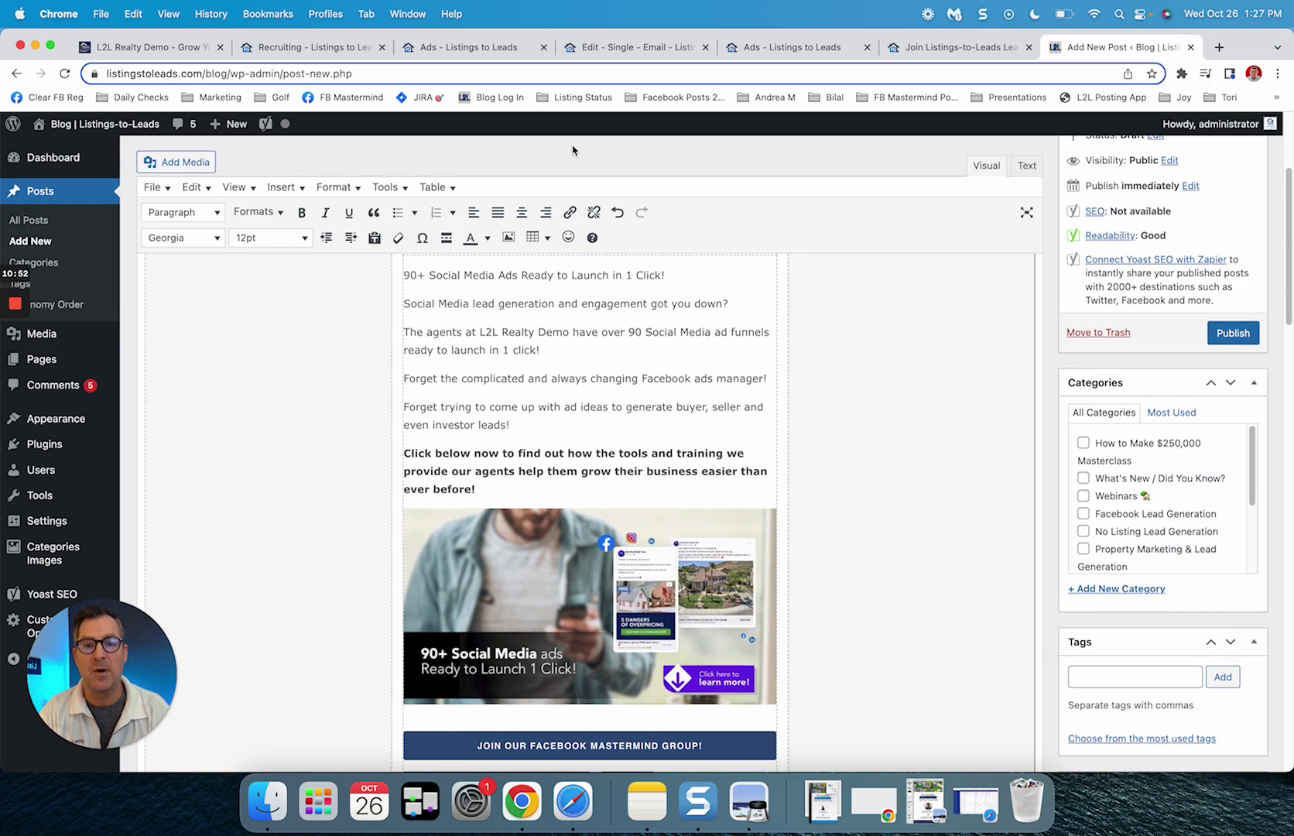
Step: Title the WordPress post "90+ Social Media Ads Ready to Launch in 1 Click!" using the heading copied from the Recruiting page, and publish it
{"action": "left_click", "coordinate": [291, 46]}
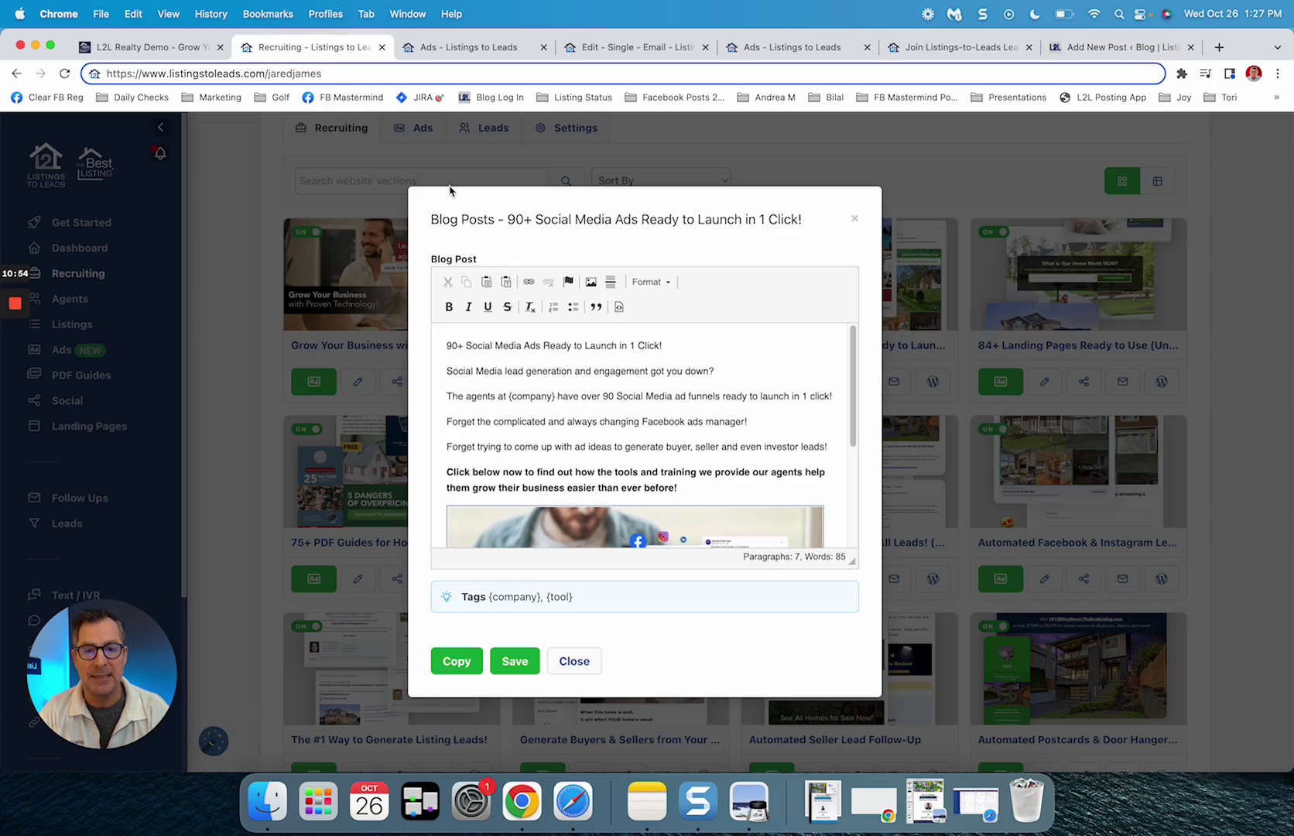
{"action": "left_click_drag", "start_coordinate": [504, 217], "coordinate": [844, 226]}
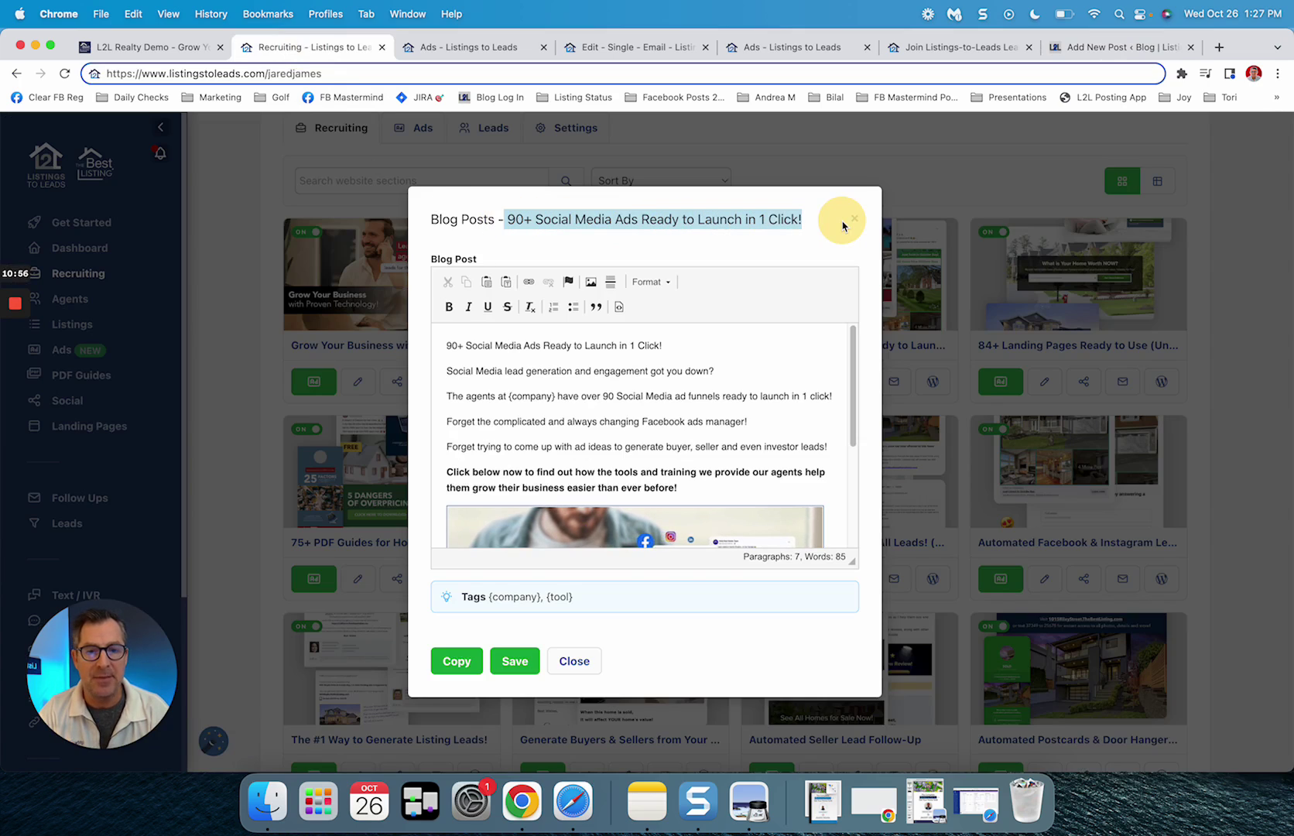
{"action": "key", "text": "super+c"}
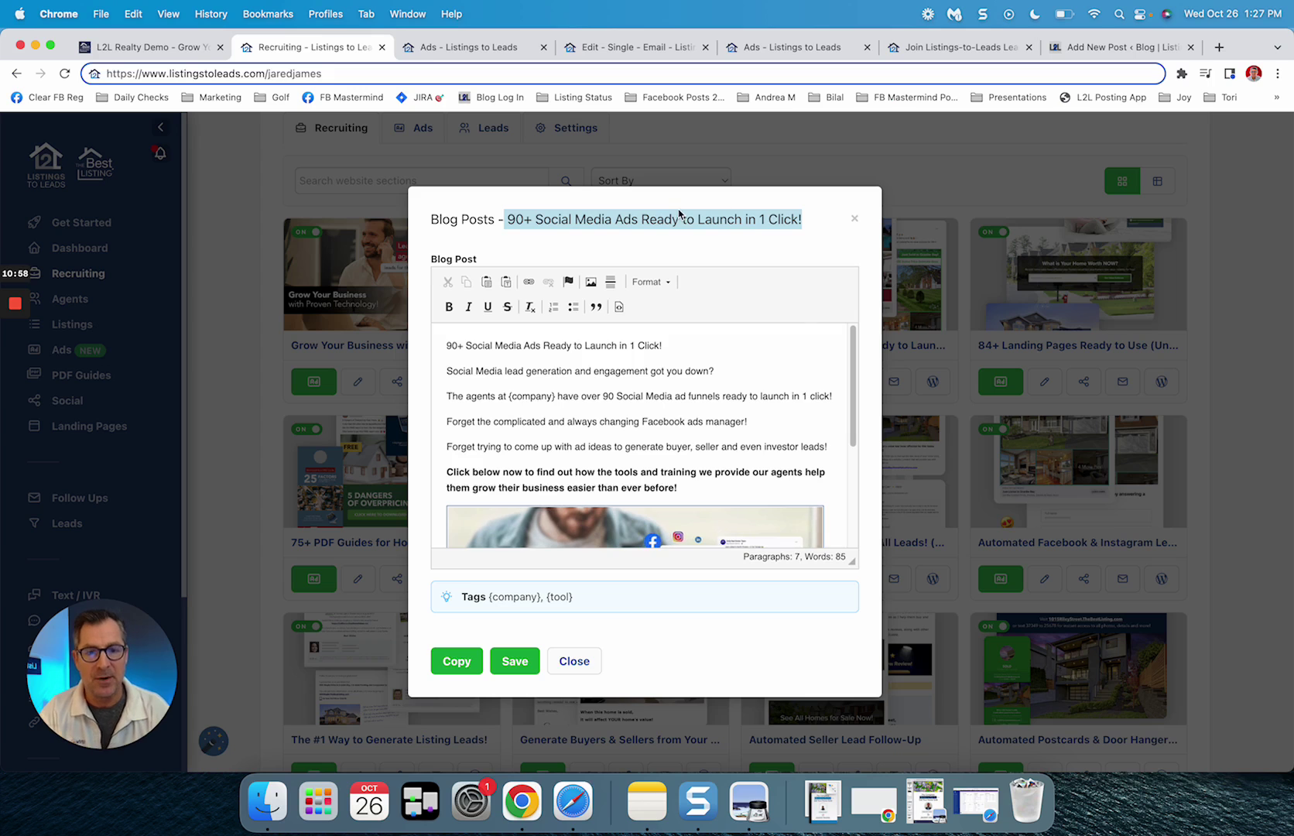
{"action": "left_click", "coordinate": [1103, 48]}
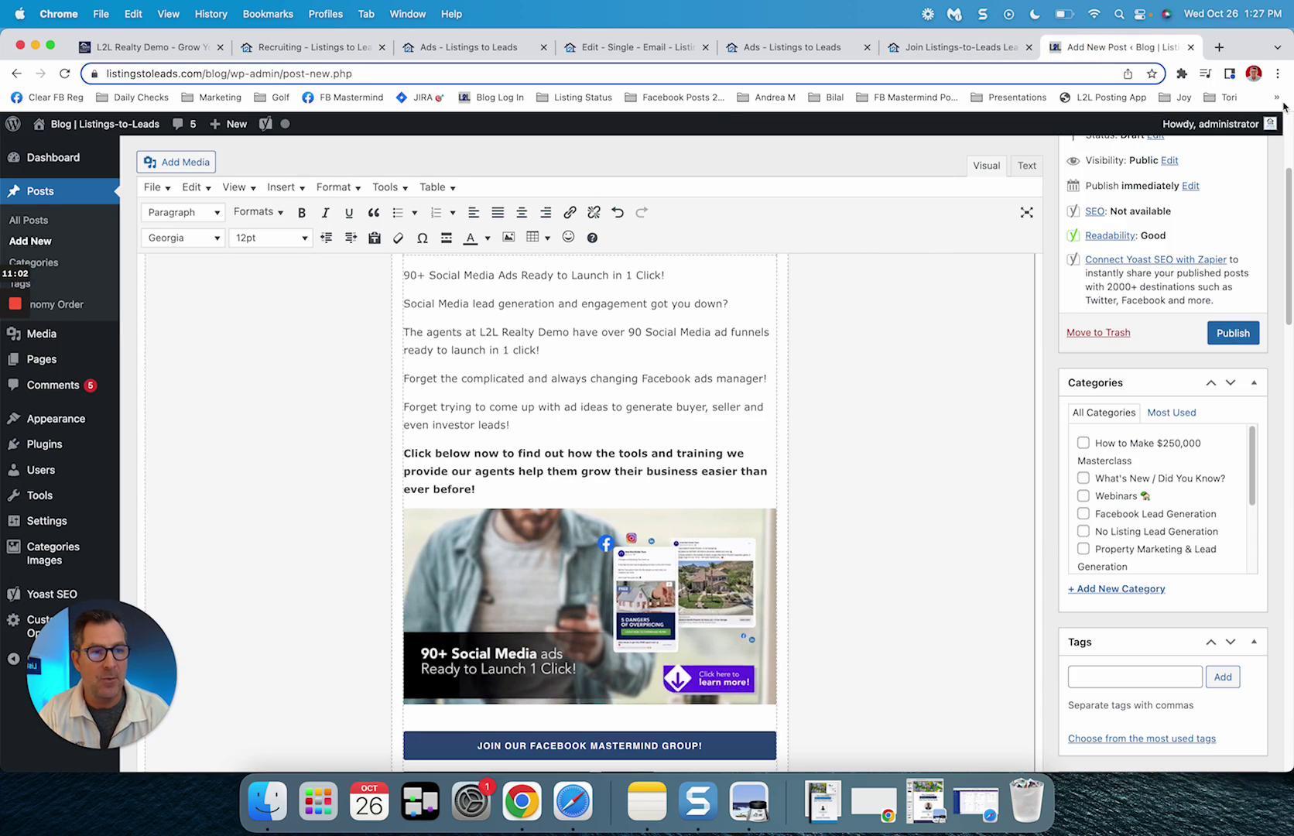
{"action": "scroll", "coordinate": [1285, 149], "scroll_direction": "up", "scroll_amount": 5}
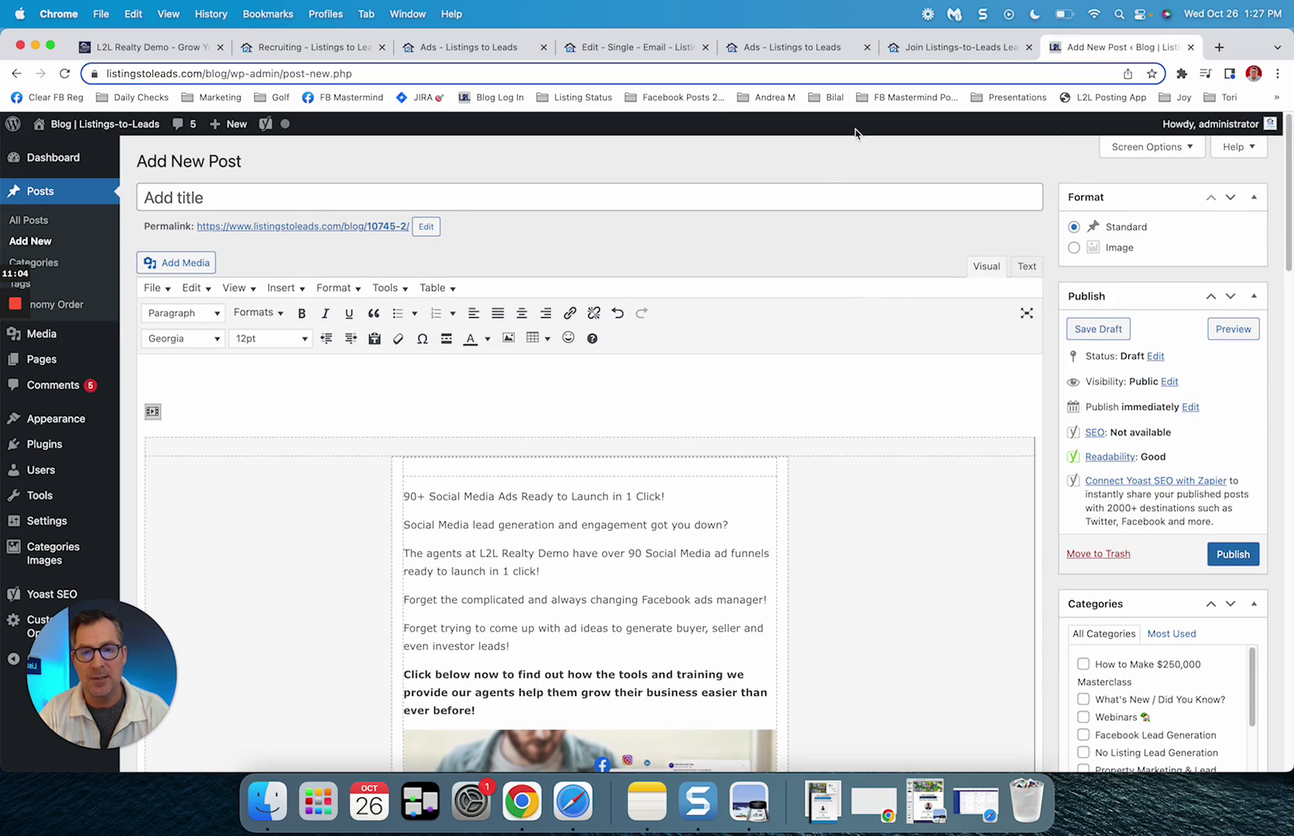
{"action": "left_click", "coordinate": [766, 197]}
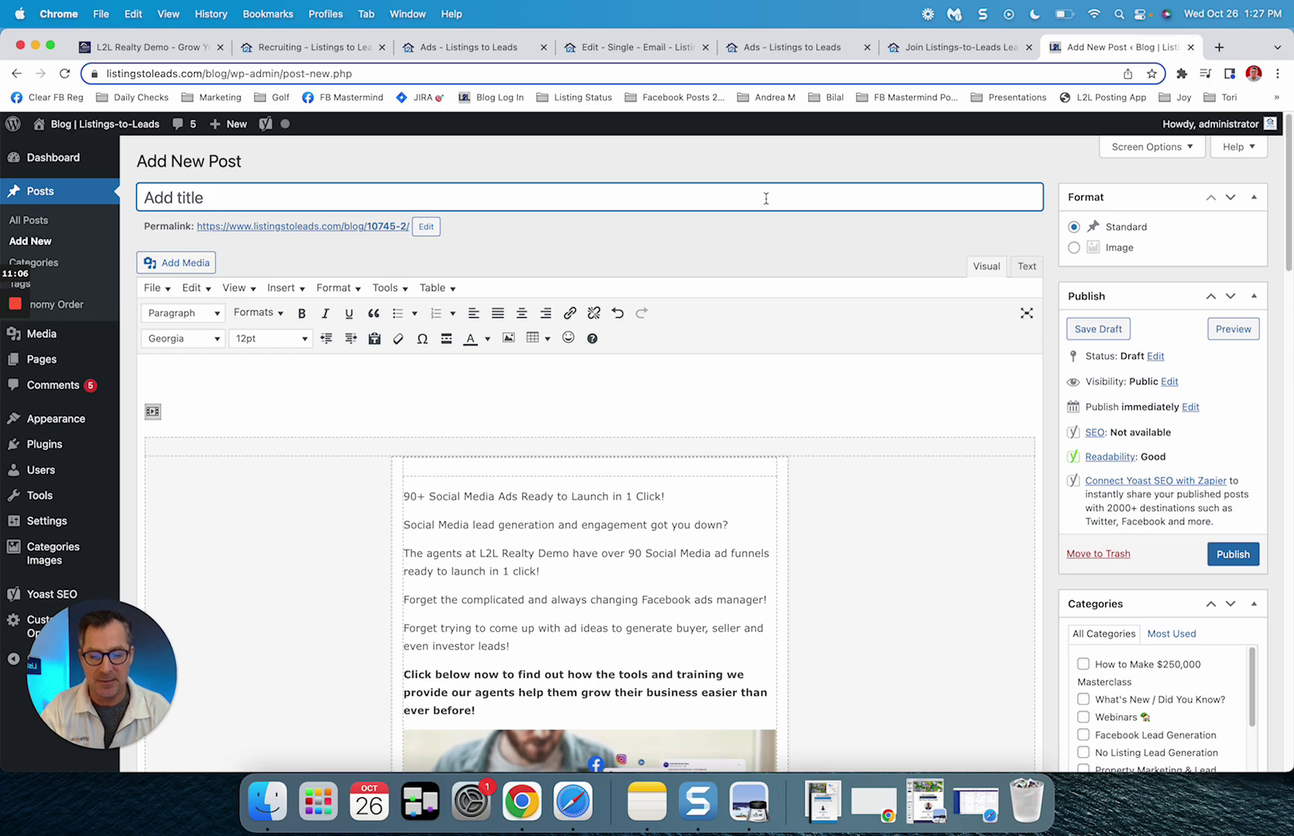
{"action": "key", "text": "super+v"}
{"action": "left_click", "coordinate": [1234, 556]}
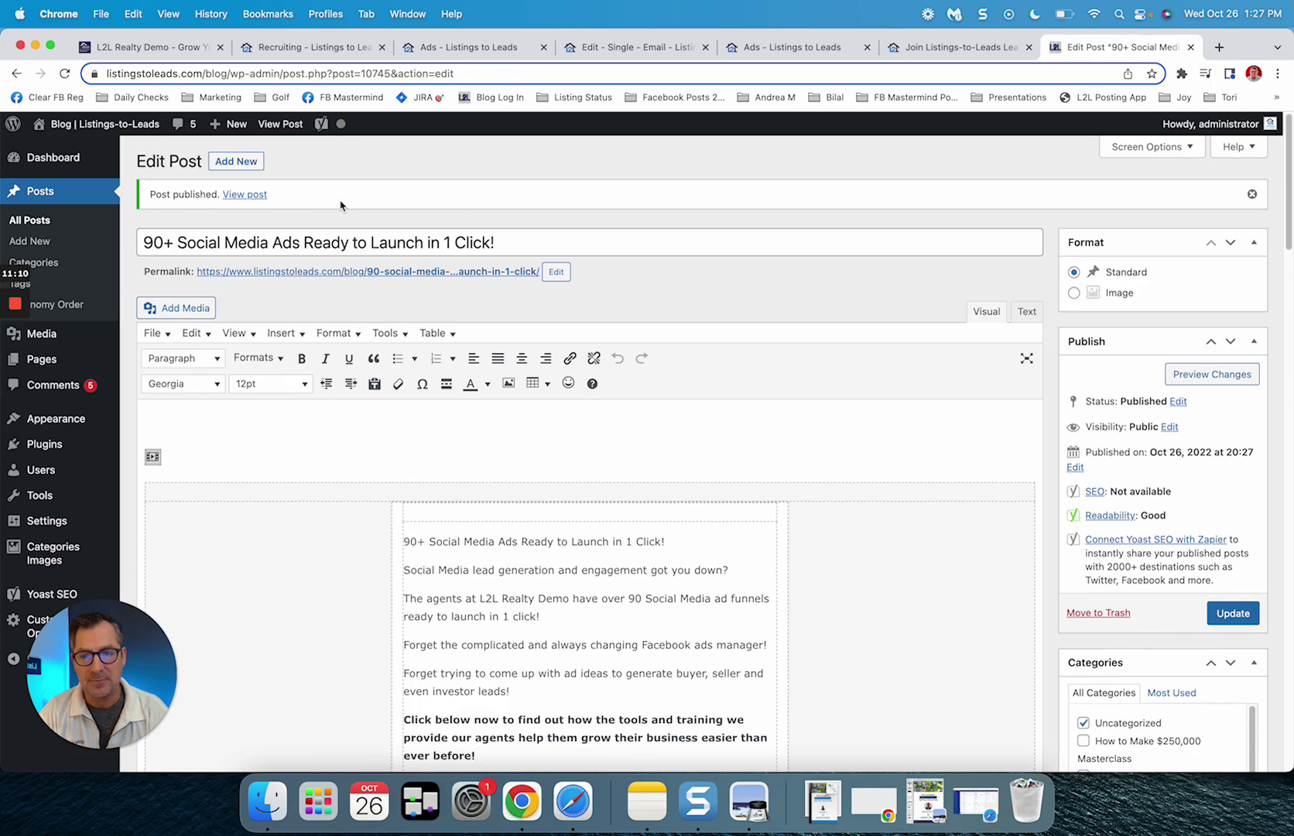
Step: View the published blog post and review its text, ad image and signature
{"action": "left_click", "coordinate": [253, 268]}
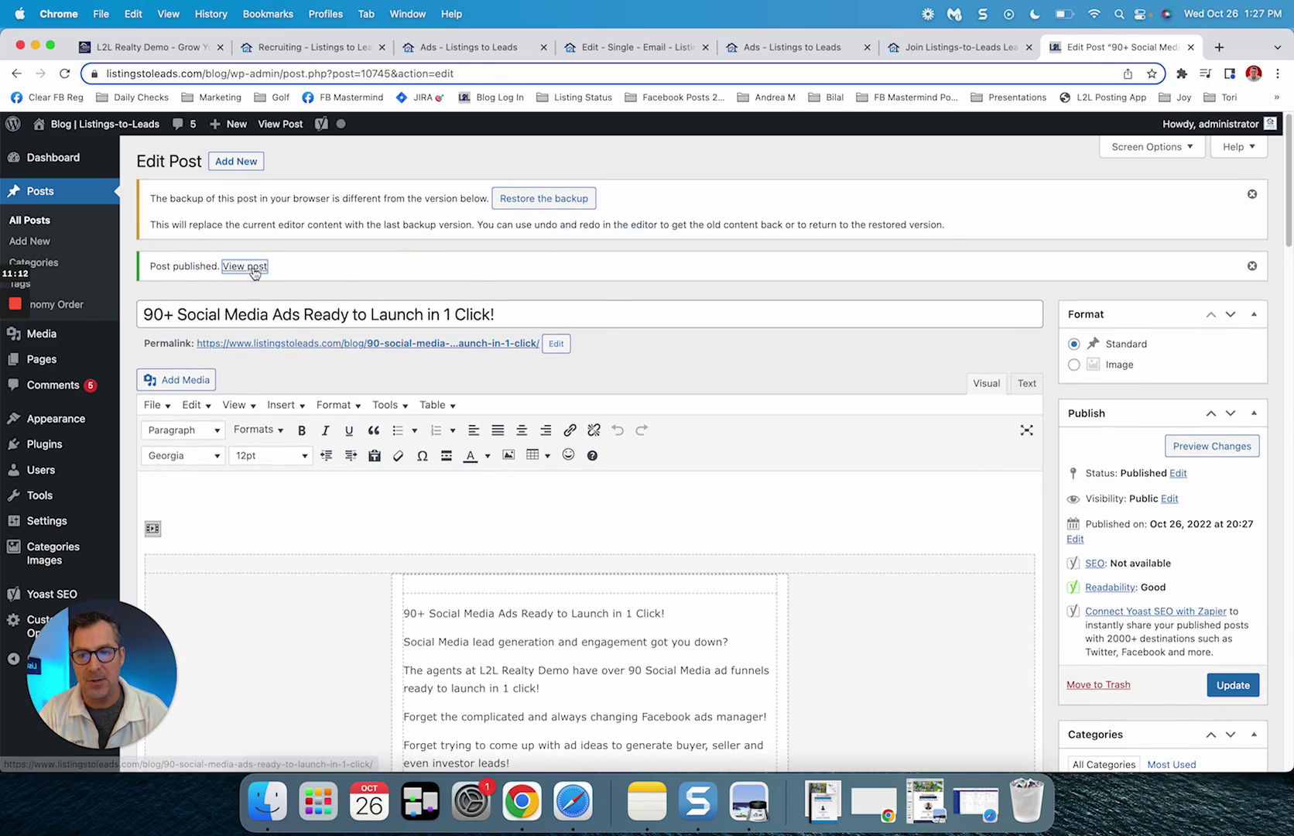
{"action": "scroll", "coordinate": [260, 407], "scroll_direction": "down", "scroll_amount": 2}
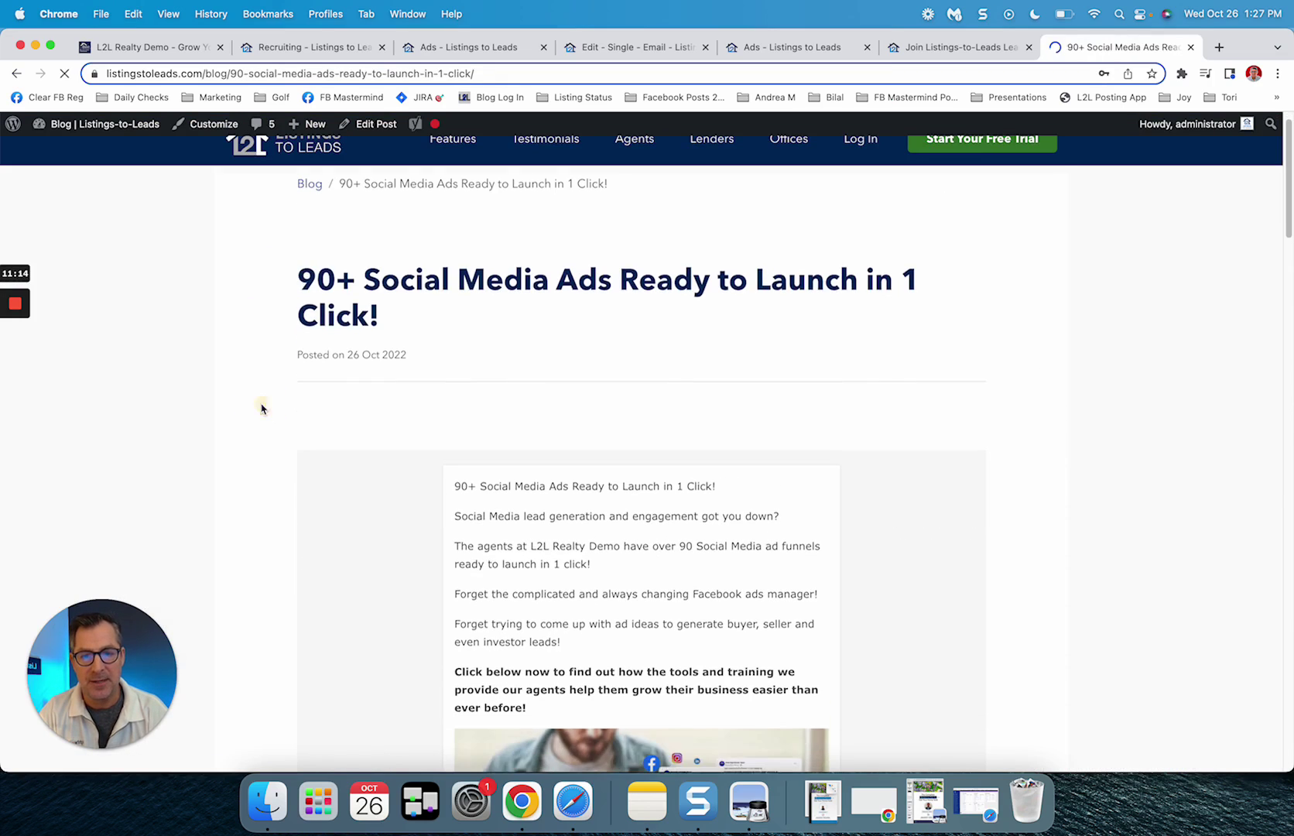
{"action": "scroll", "coordinate": [327, 316], "scroll_direction": "down", "scroll_amount": 5}
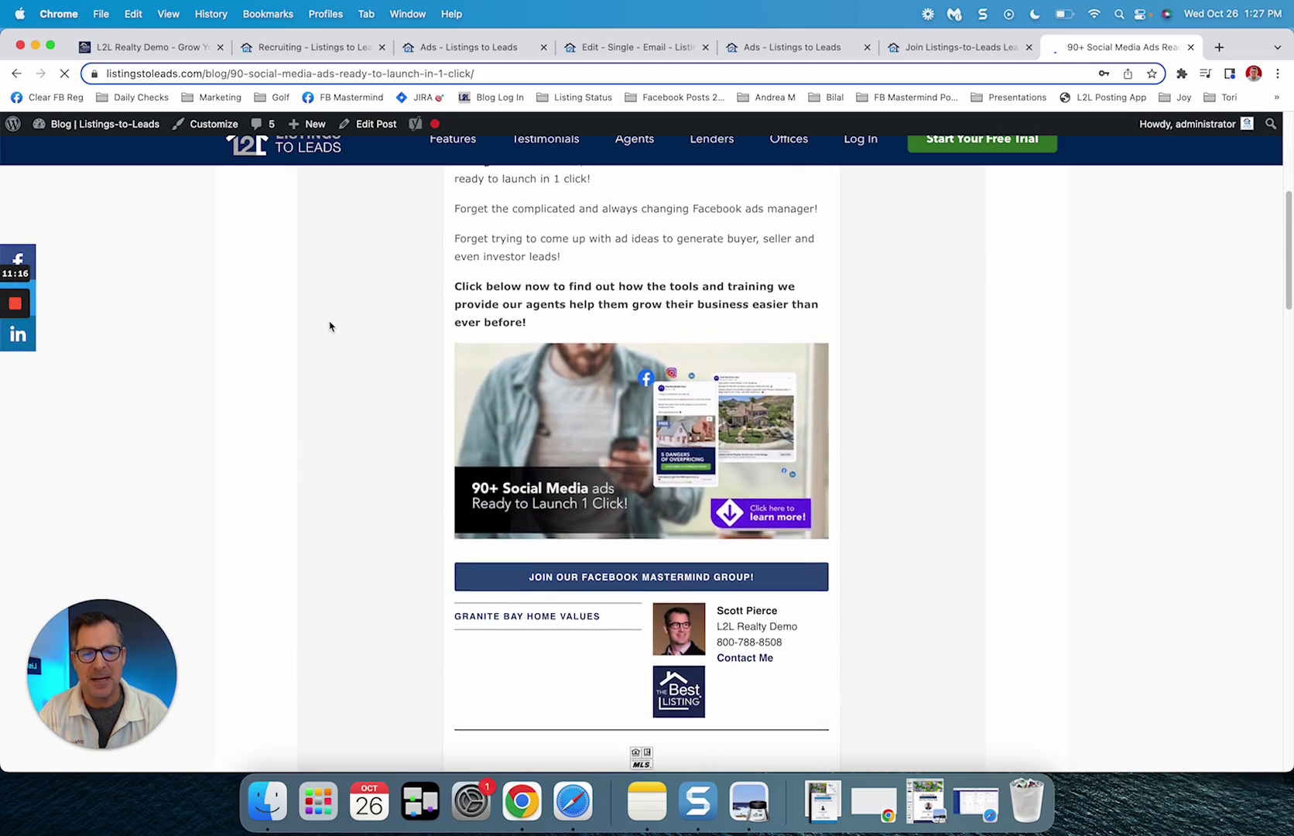
Step: Follow the blog post's ad image to the recruiting website and review the "90+ Social Media Ads Ready to Launch in 1 Click!" section
{"action": "left_click", "coordinate": [658, 429]}
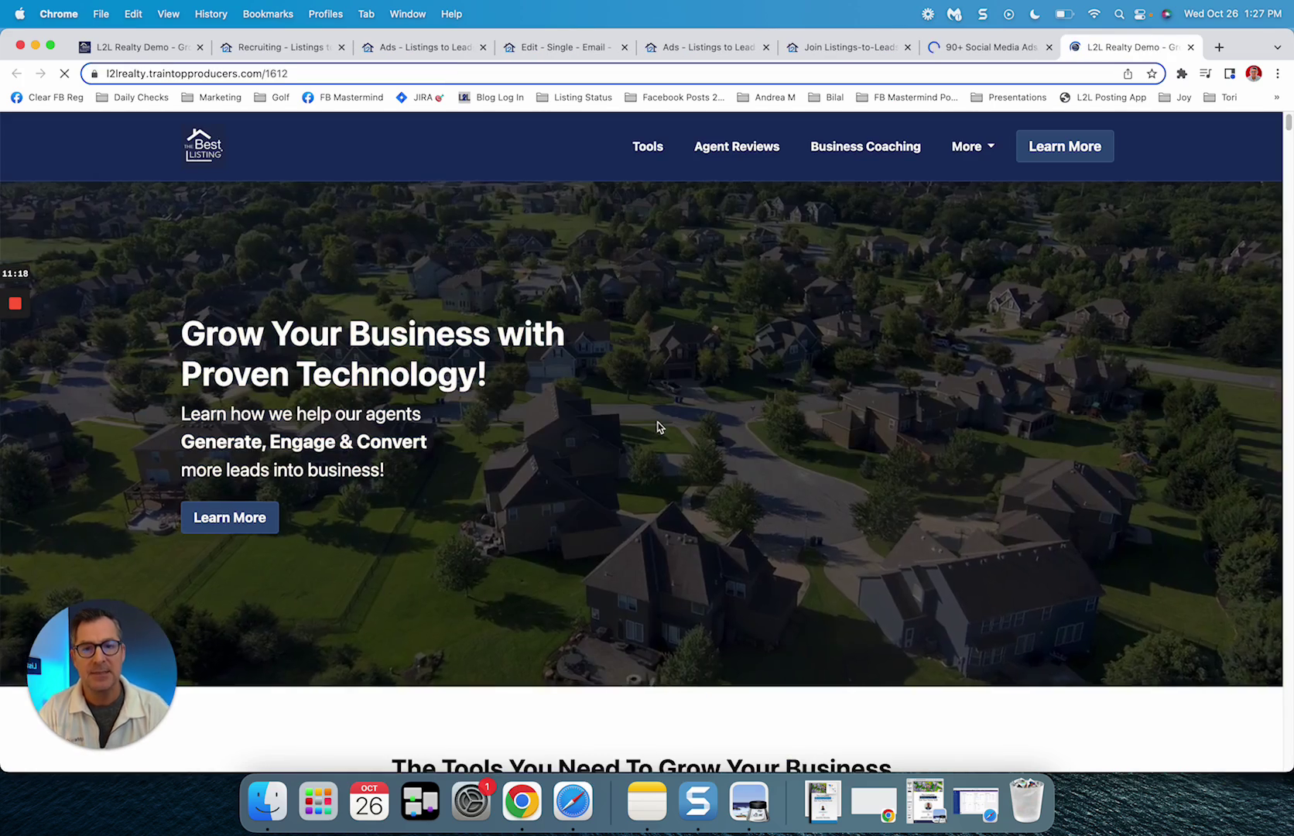
{"action": "scroll", "coordinate": [658, 427], "scroll_direction": "down", "scroll_amount": 7}
{"action": "scroll", "coordinate": [658, 427], "scroll_direction": "down", "scroll_amount": 8}
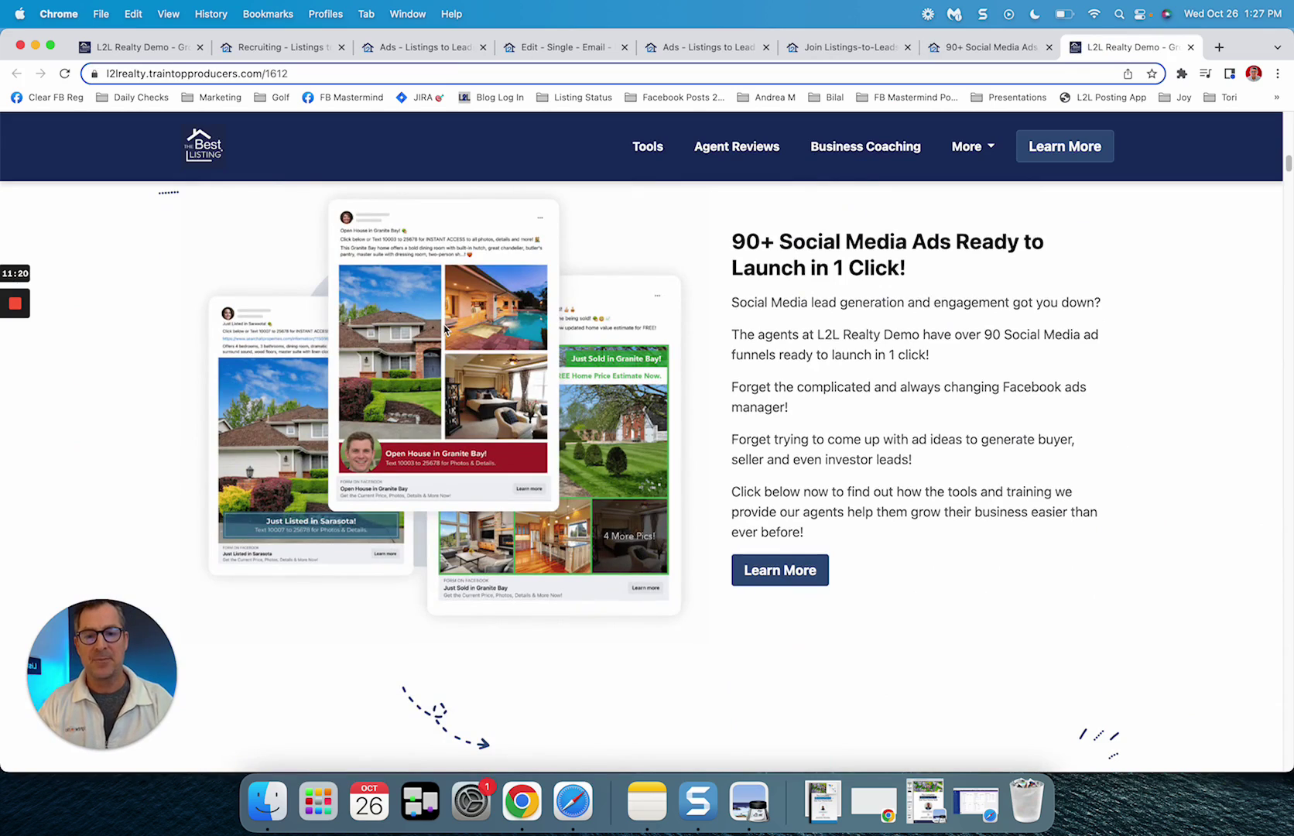
{"action": "left_click_drag", "start_coordinate": [838, 270], "coordinate": [936, 519]}
{"action": "left_click", "coordinate": [910, 389]}
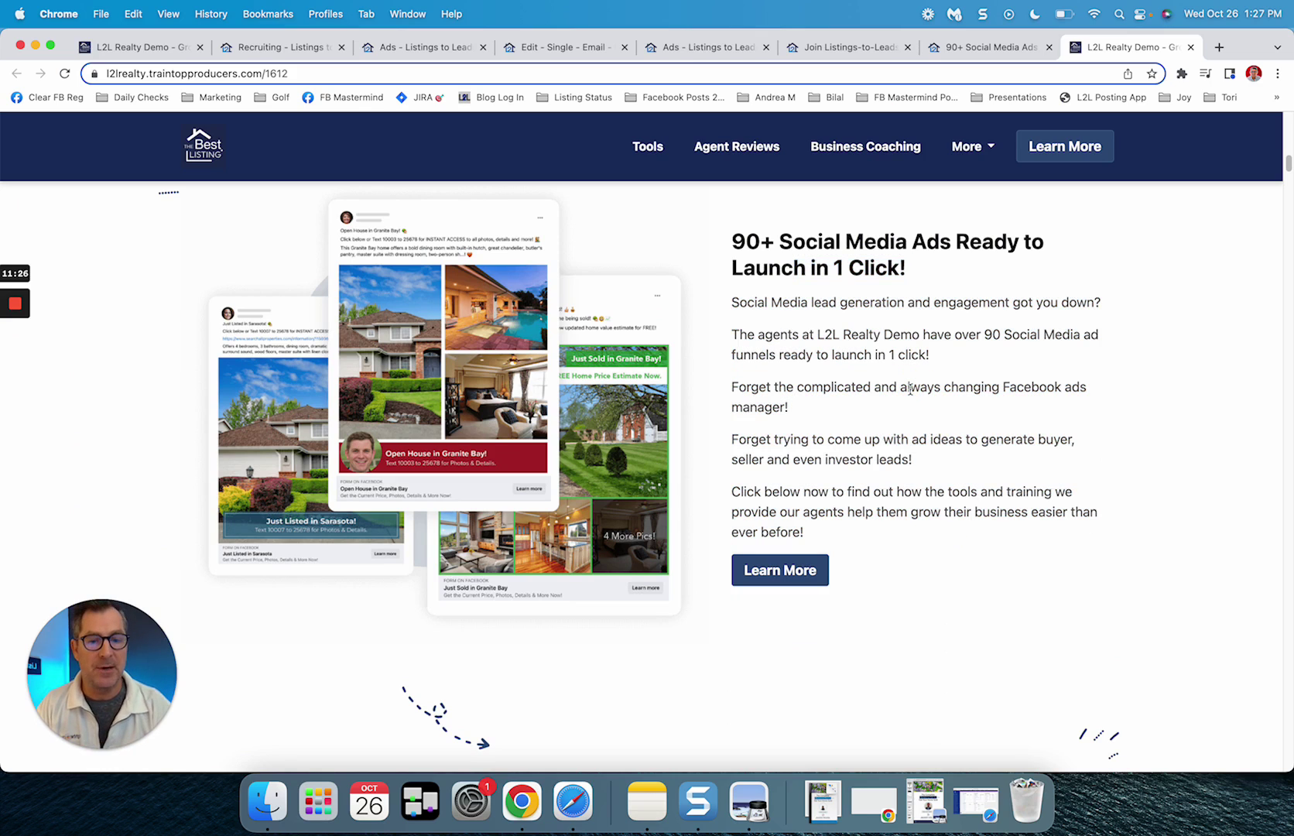
Step: Examine the lead form behind the section's Learn More offer, then close it
{"action": "left_click", "coordinate": [788, 569]}
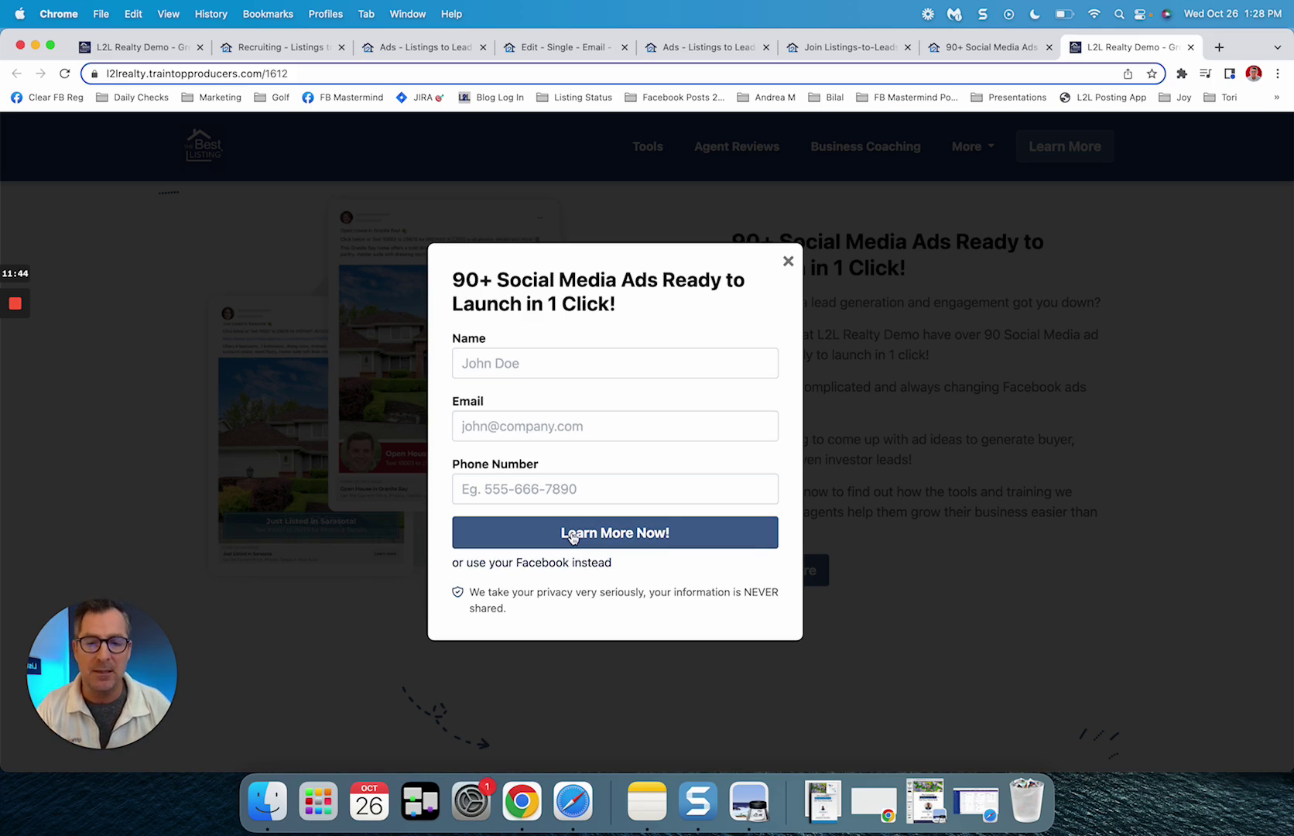
{"action": "left_click_drag", "start_coordinate": [447, 276], "coordinate": [671, 316]}
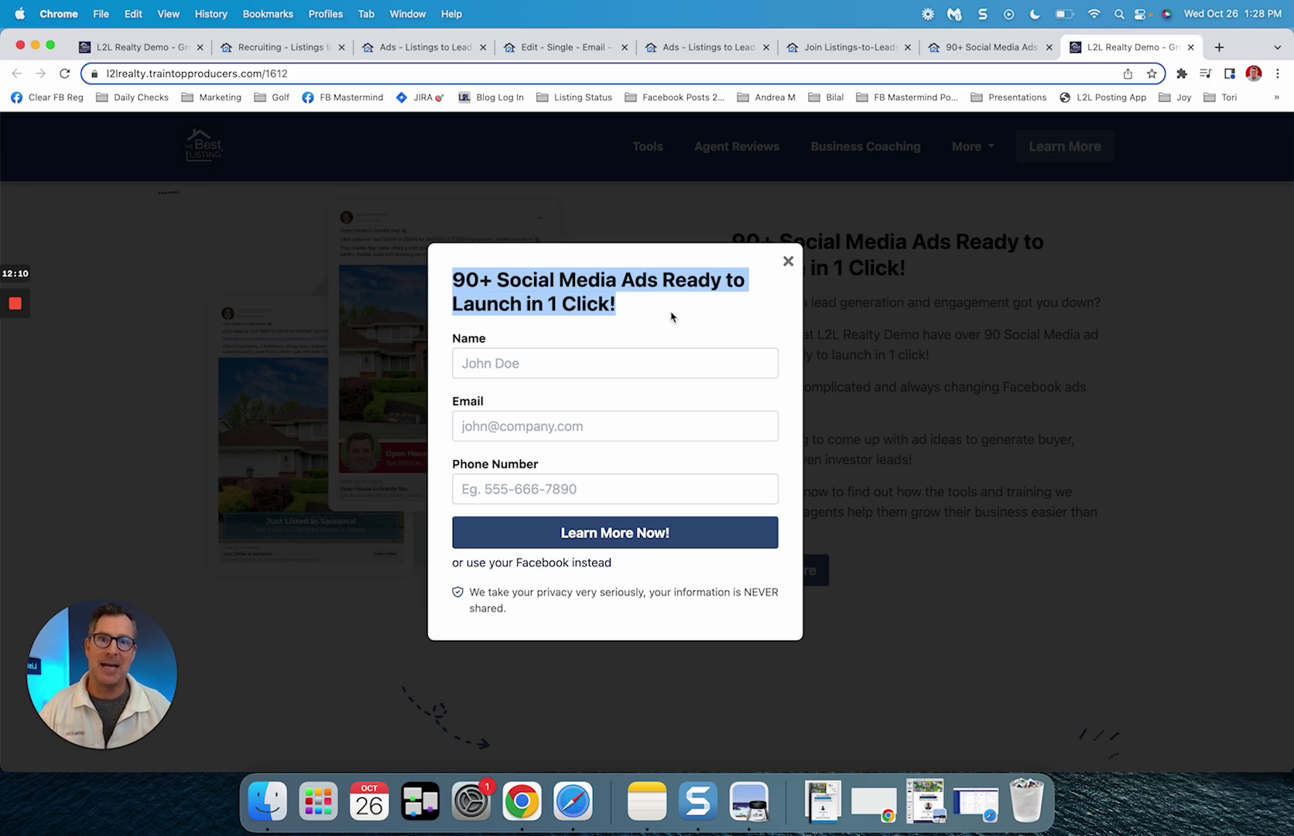
{"action": "left_click", "coordinate": [788, 261]}
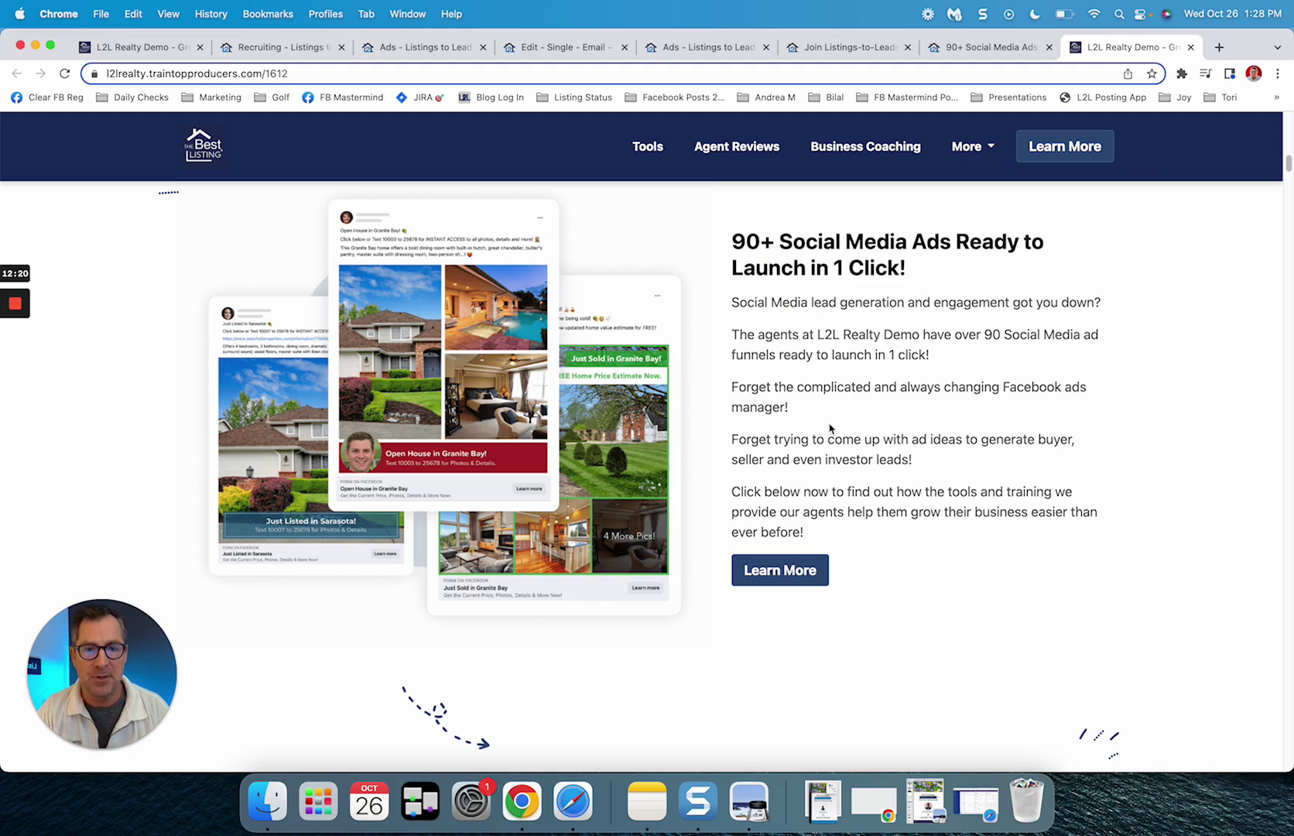
Step: Return to the Recruiting page, close the blog post content and open the recruiting settings
{"action": "left_click", "coordinate": [294, 53]}
{"action": "left_click", "coordinate": [575, 663]}
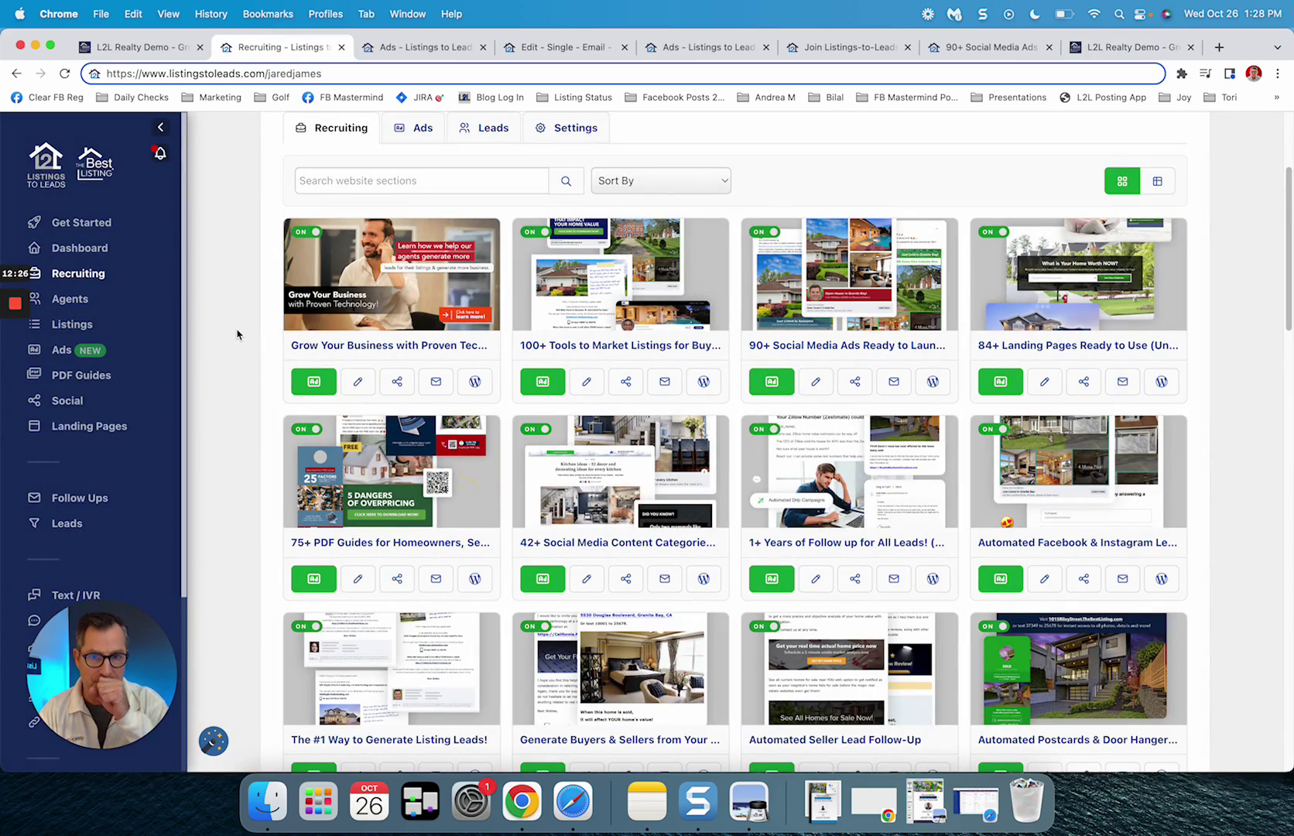
{"action": "scroll", "coordinate": [465, 232], "scroll_direction": "up", "scroll_amount": 3}
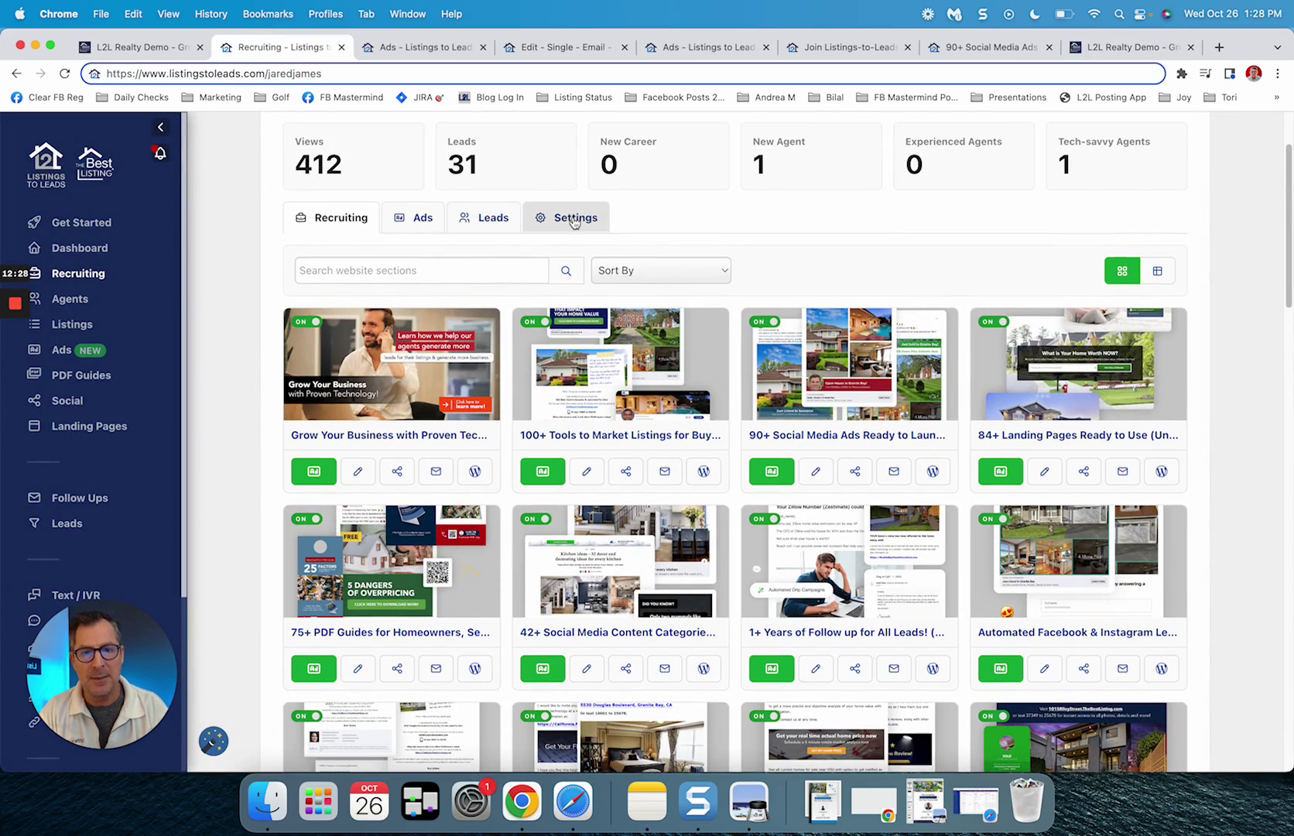
{"action": "left_click", "coordinate": [576, 223]}
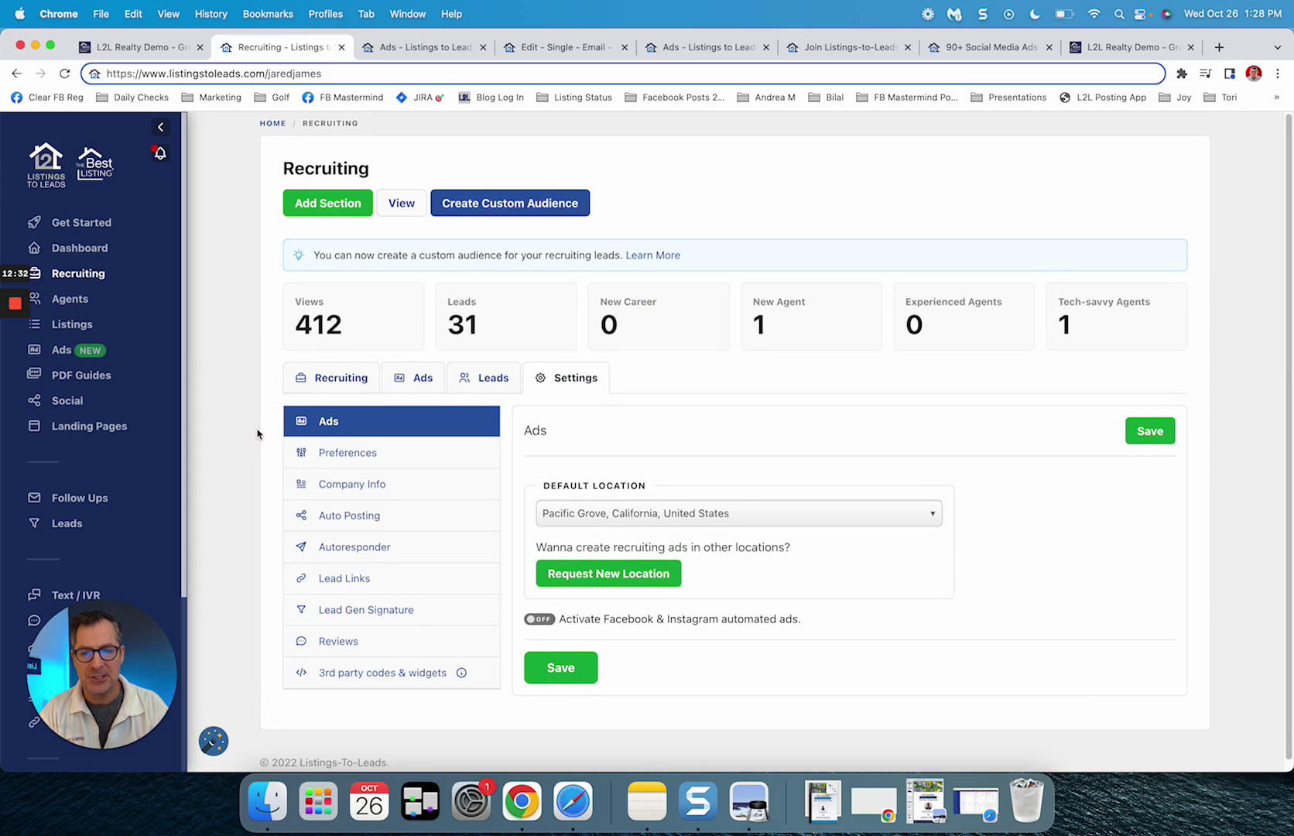
Step: Review the recruiting Preferences and Company Info settings
{"action": "scroll", "coordinate": [259, 433], "scroll_direction": "down", "scroll_amount": 1}
{"action": "left_click", "coordinate": [352, 449]}
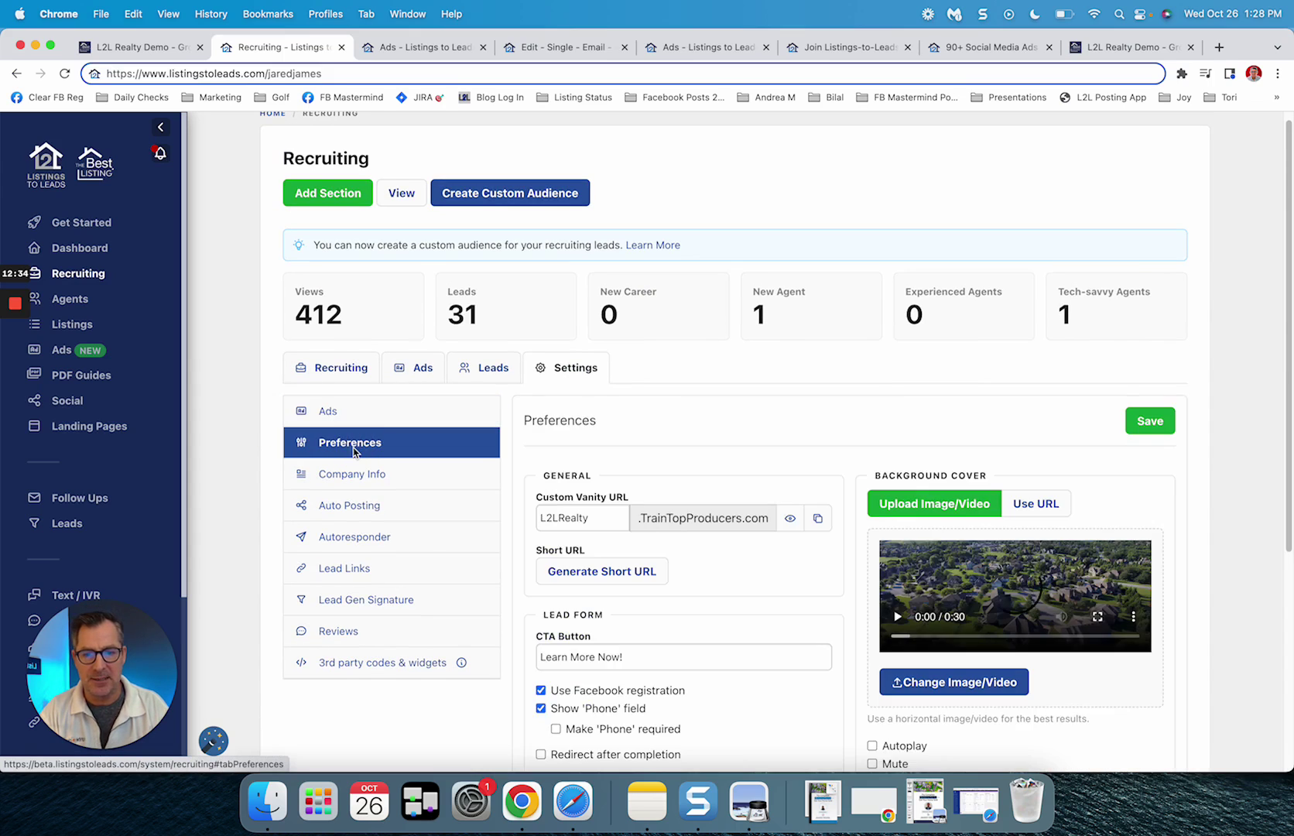
{"action": "scroll", "coordinate": [349, 617], "scroll_direction": "down", "scroll_amount": 4}
{"action": "scroll", "coordinate": [809, 419], "scroll_direction": "down", "scroll_amount": 5}
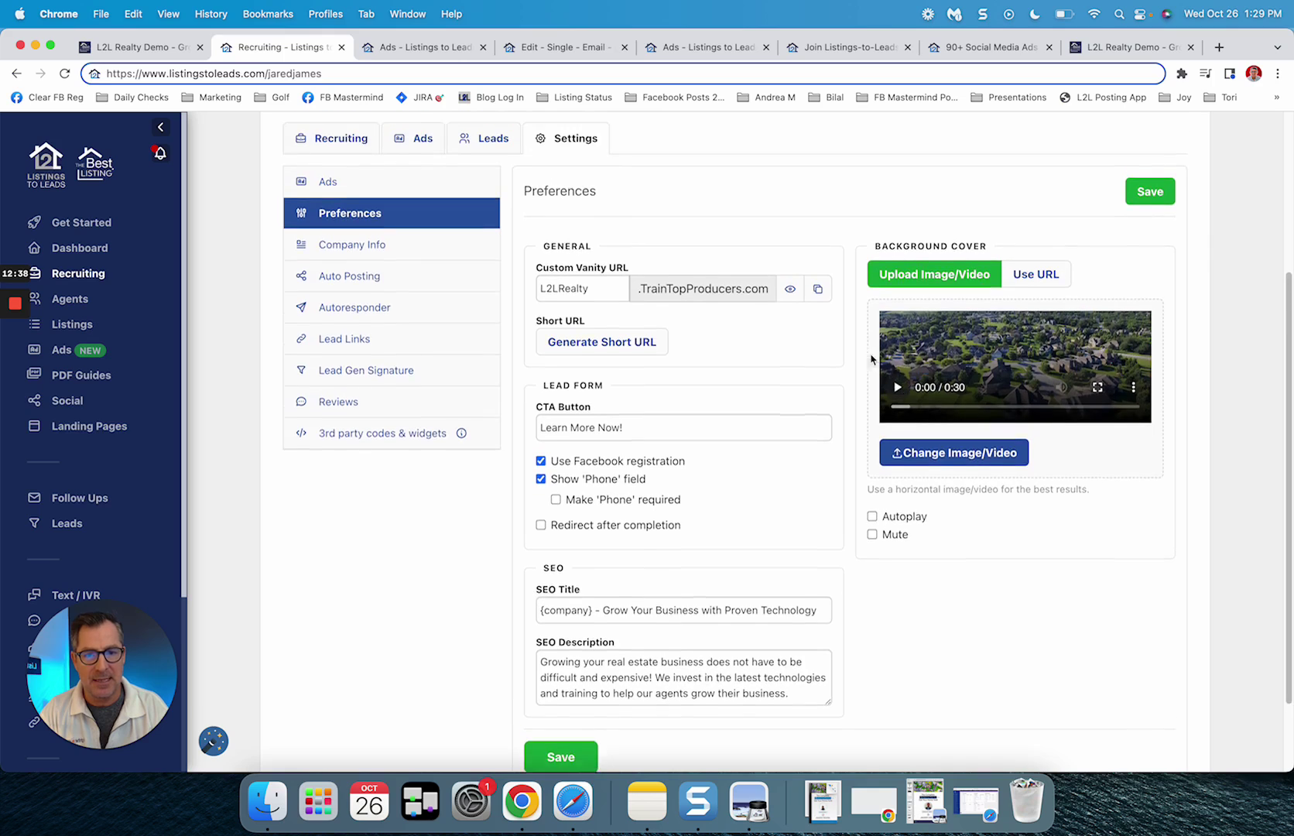
{"action": "scroll", "coordinate": [878, 364], "scroll_direction": "up", "scroll_amount": 3}
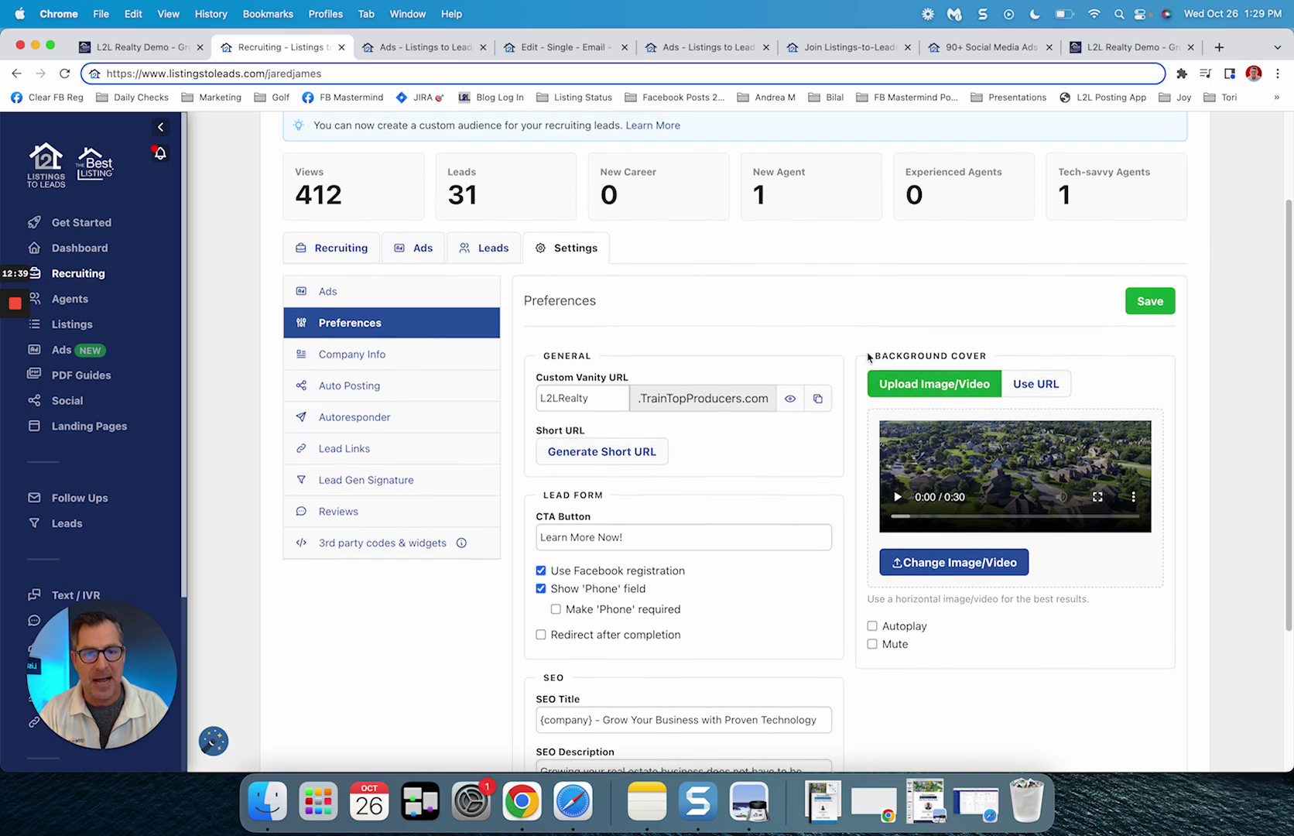
{"action": "left_click", "coordinate": [364, 358]}
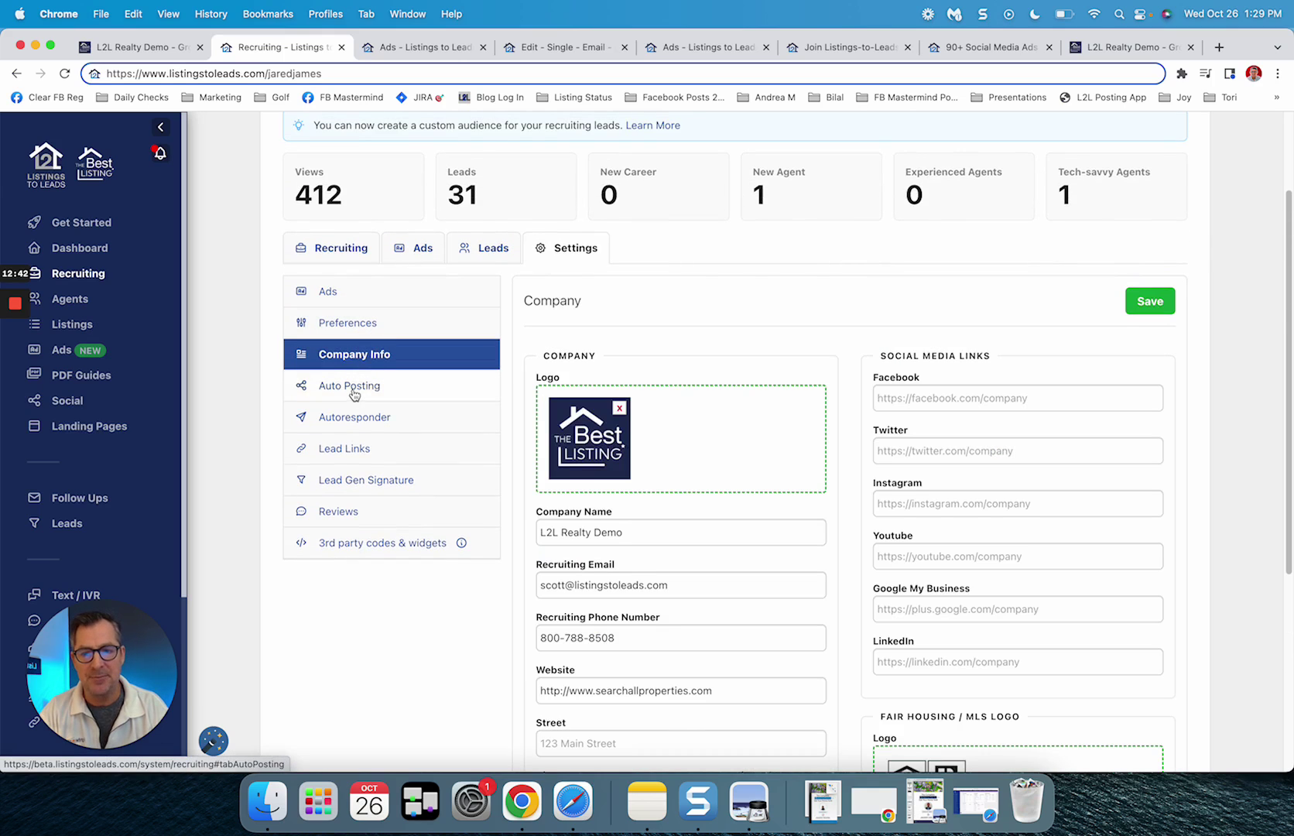
Step: Review the recruiting Auto Posting schedule and its posting logs
{"action": "left_click", "coordinate": [354, 389]}
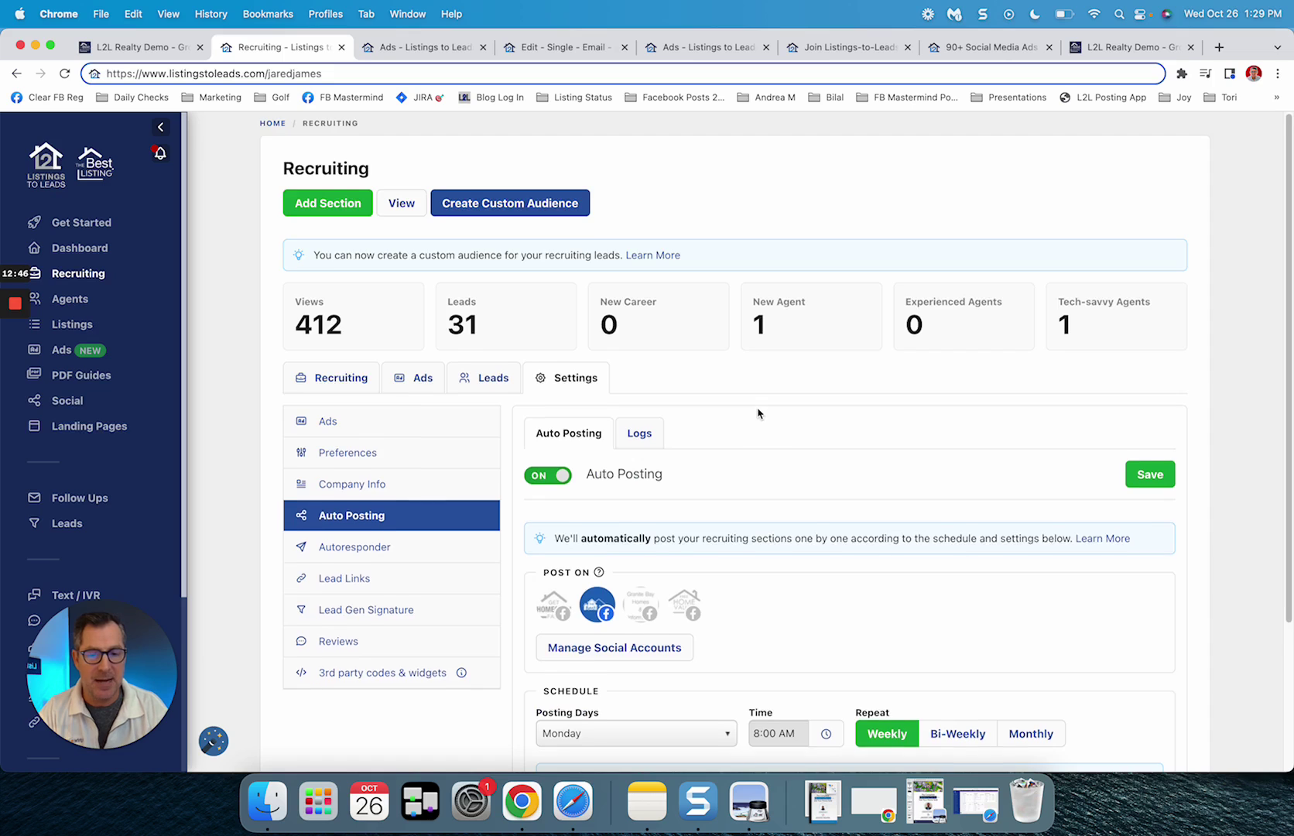
{"action": "scroll", "coordinate": [757, 413], "scroll_direction": "down", "scroll_amount": 3}
{"action": "scroll", "coordinate": [758, 413], "scroll_direction": "down", "scroll_amount": 3}
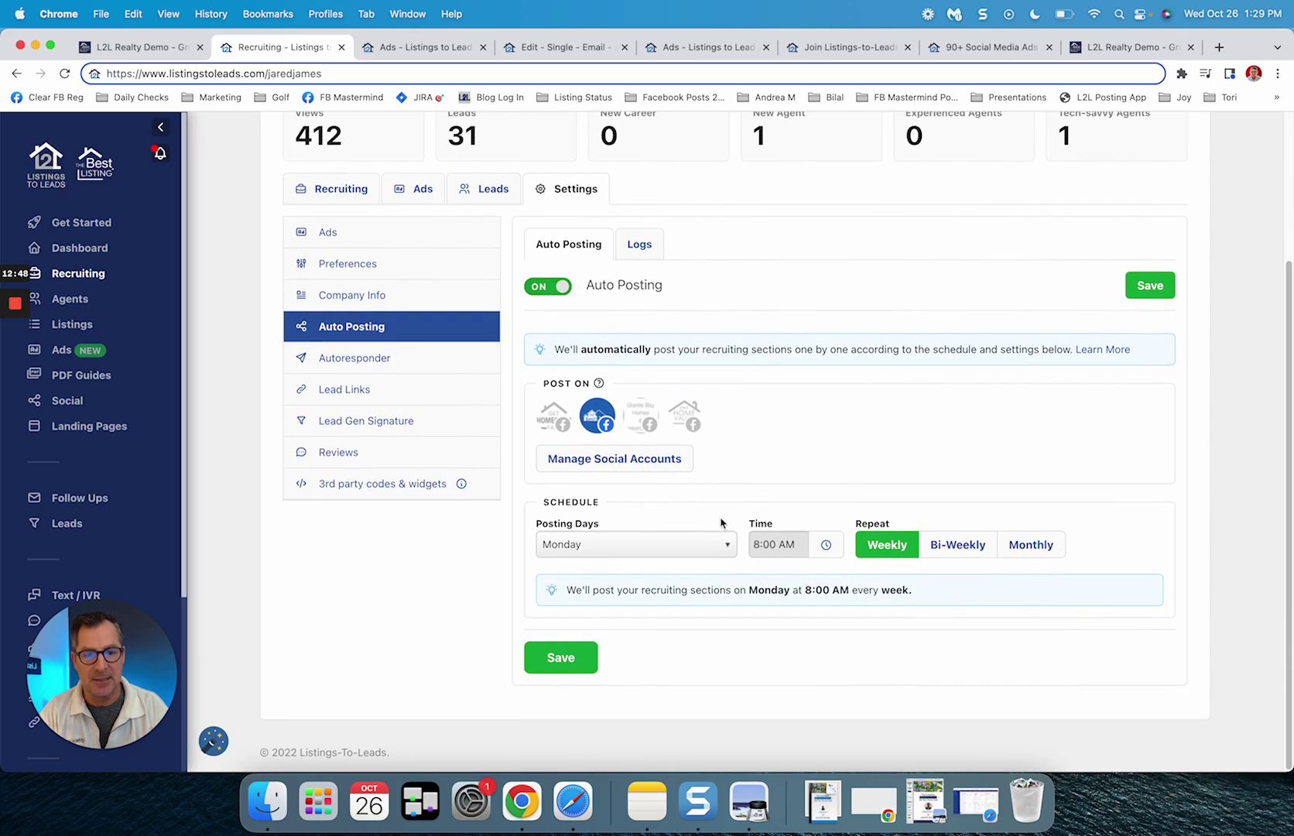
{"action": "left_click", "coordinate": [639, 245]}
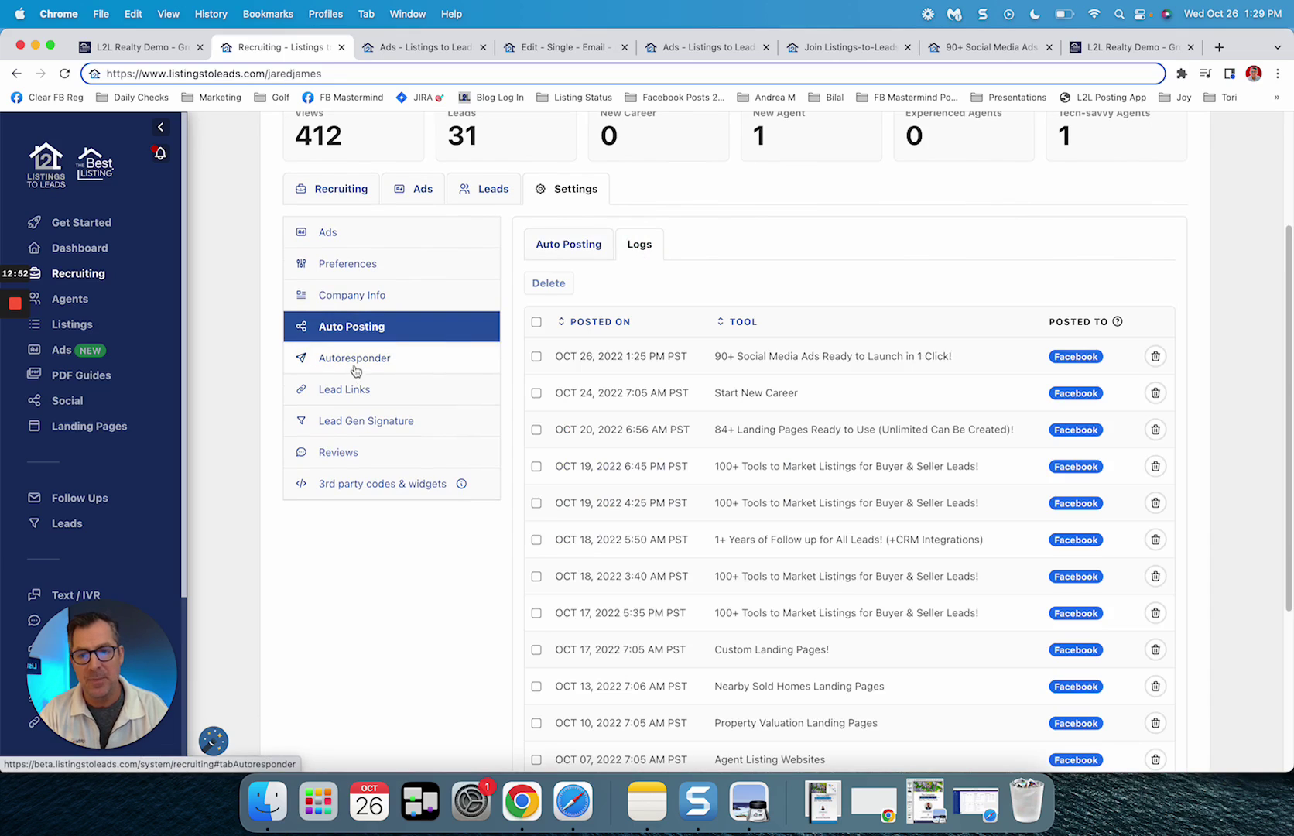
Step: Review the Lead Gen Signature settings and the list of agent reviews
{"action": "left_click", "coordinate": [353, 427]}
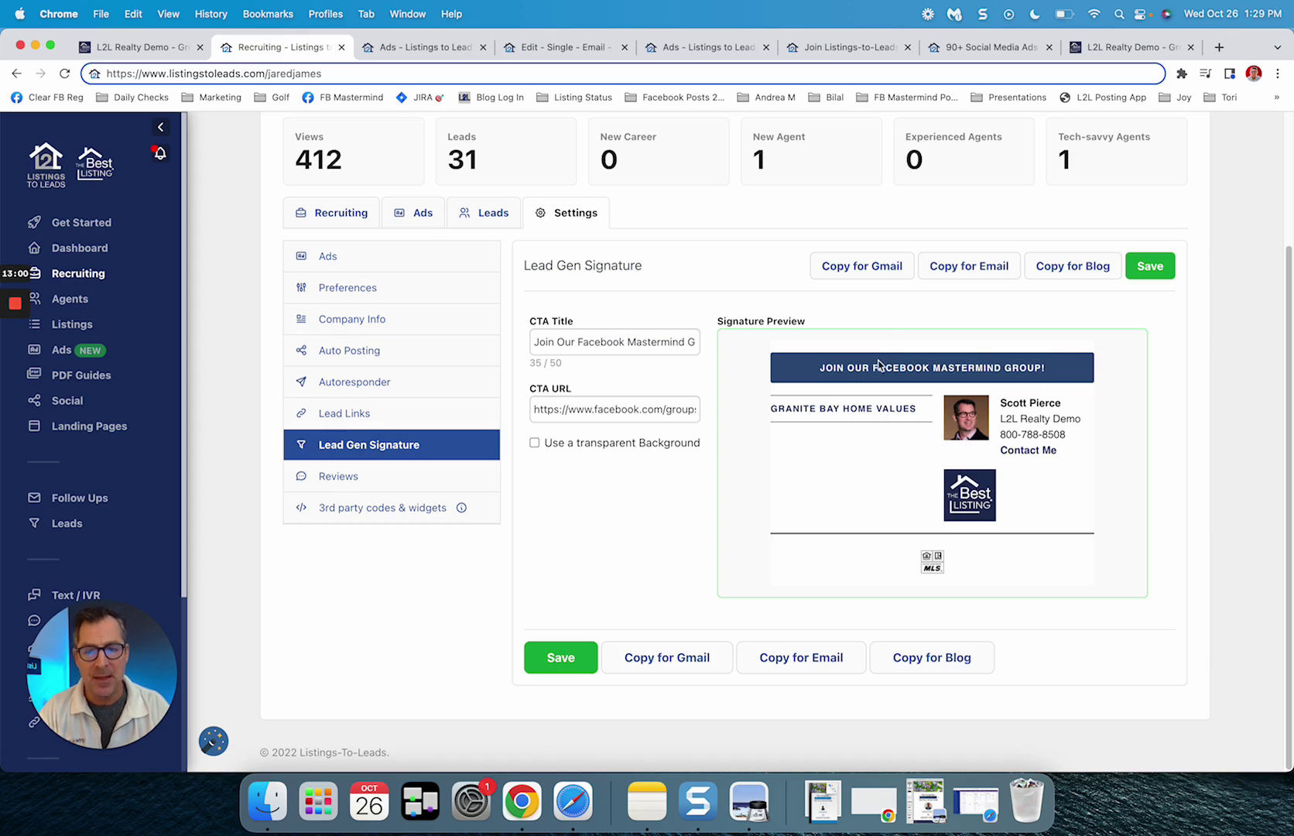
{"action": "left_click", "coordinate": [336, 480]}
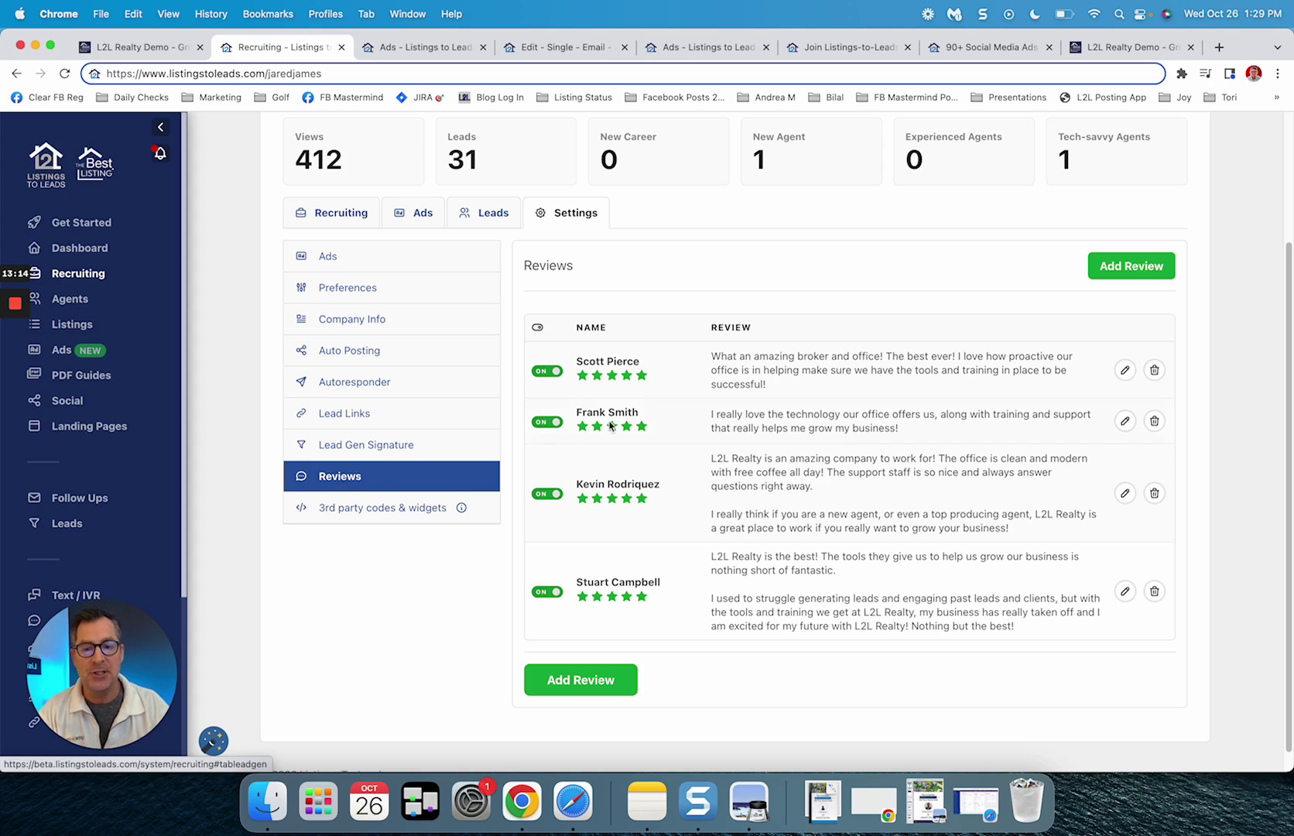
{"action": "left_click", "coordinate": [1147, 268]}
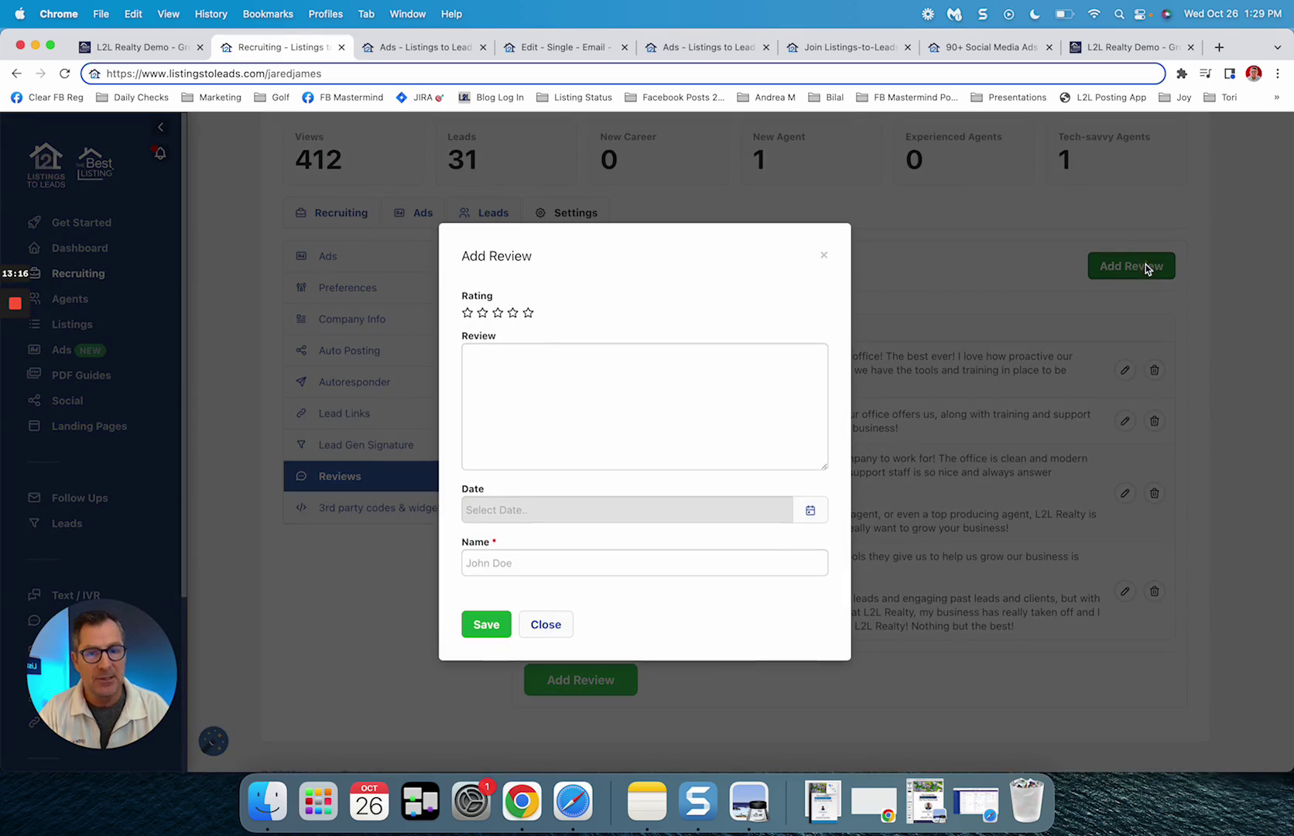
{"action": "left_click", "coordinate": [528, 311]}
{"action": "left_click", "coordinate": [554, 395]}
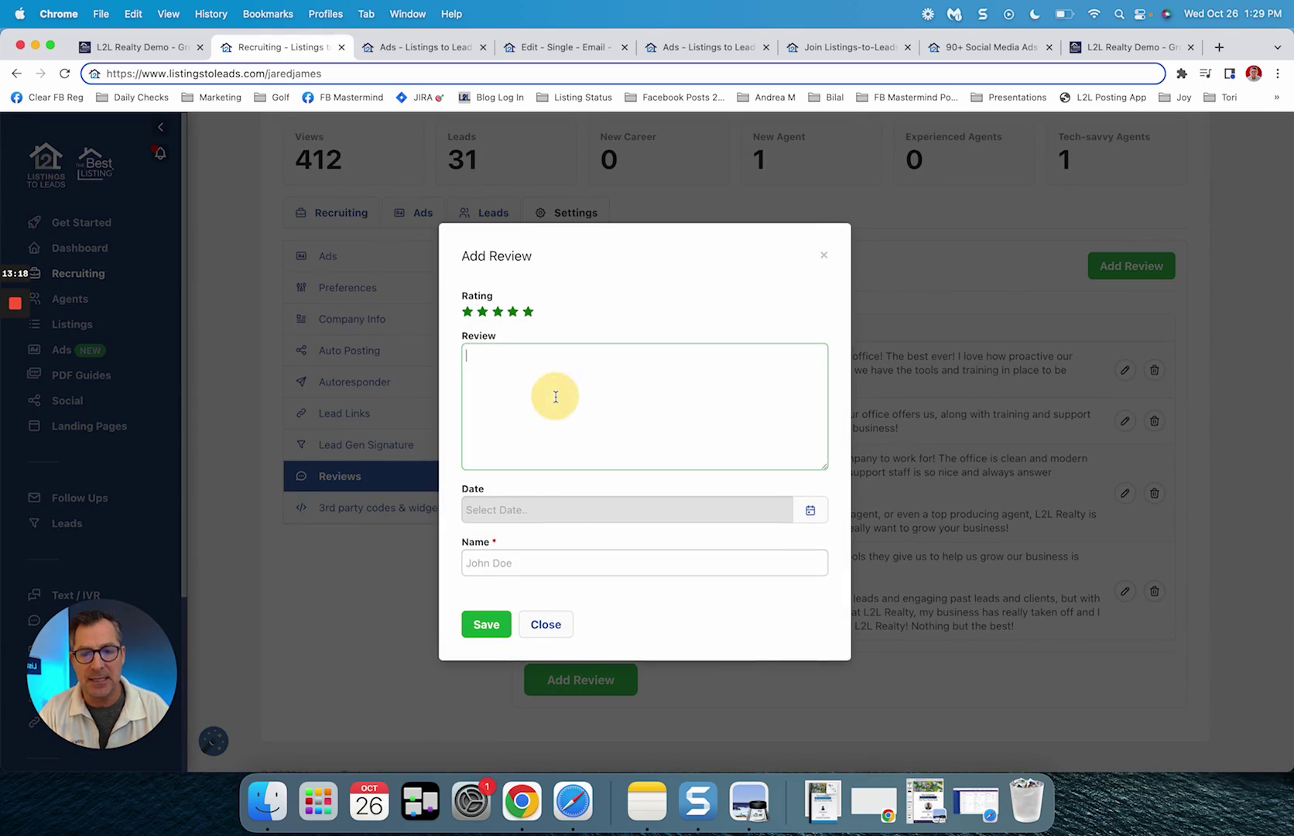
{"action": "left_click", "coordinate": [544, 627]}
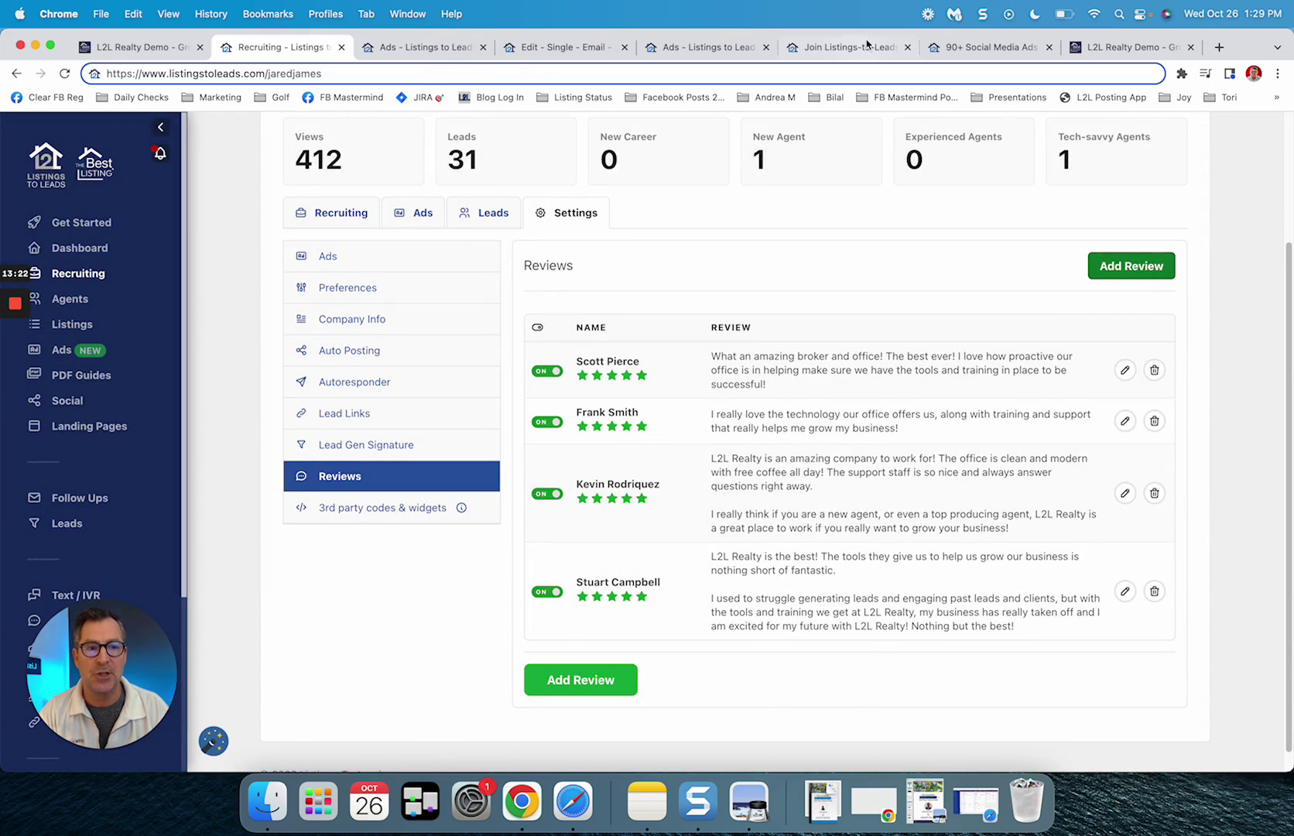
Step: Check the additional page links on the L2L Realty Demo recruiting site and view its Agent Reviews section
{"action": "left_click", "coordinate": [1111, 49]}
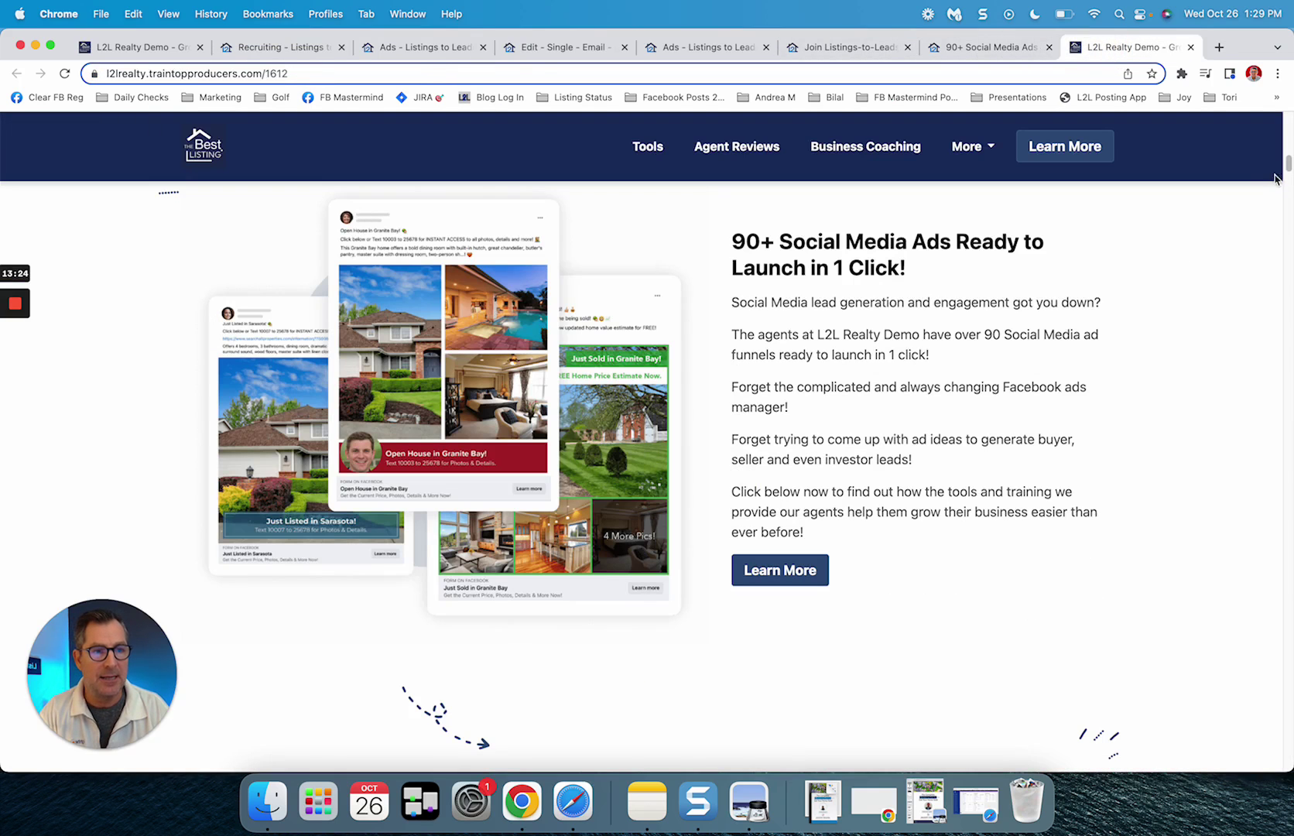
{"action": "left_click", "coordinate": [969, 149]}
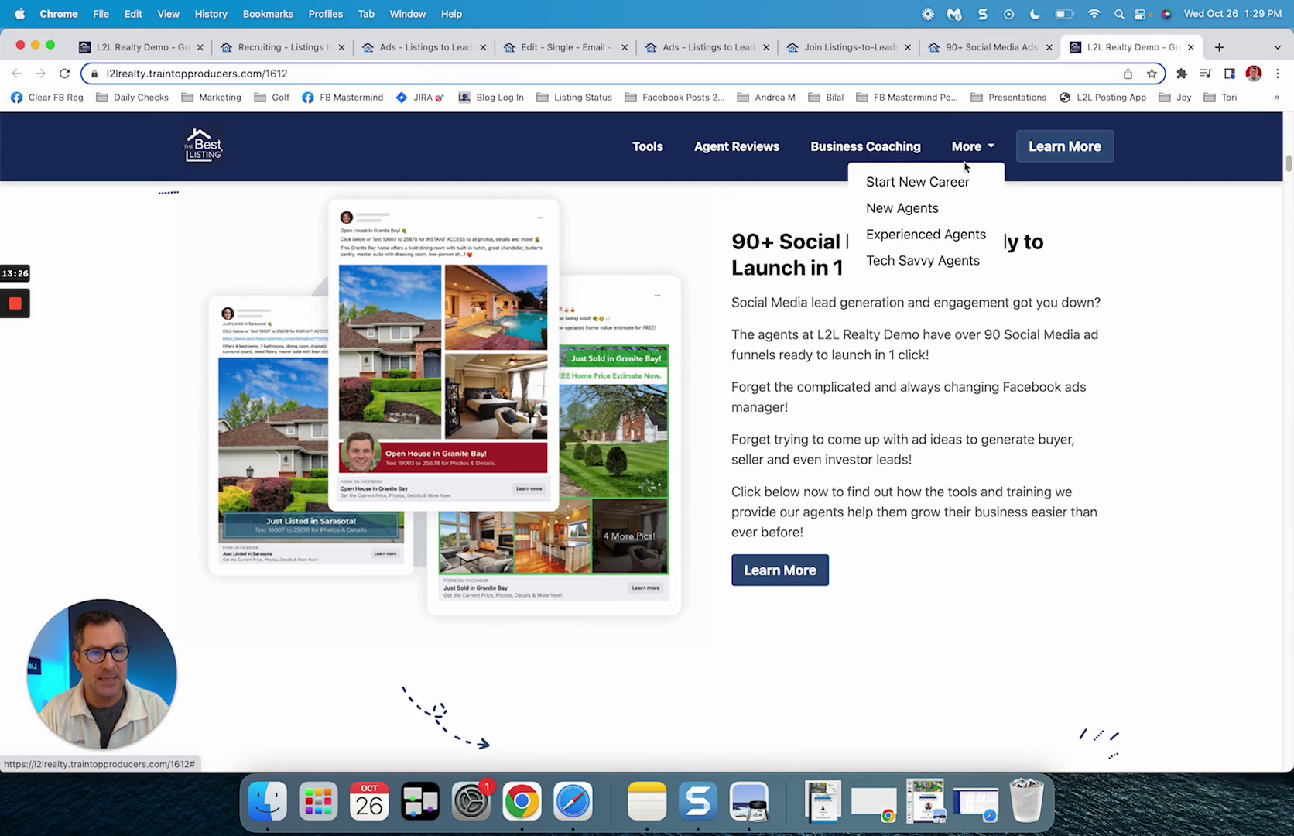
{"action": "left_click", "coordinate": [1144, 232]}
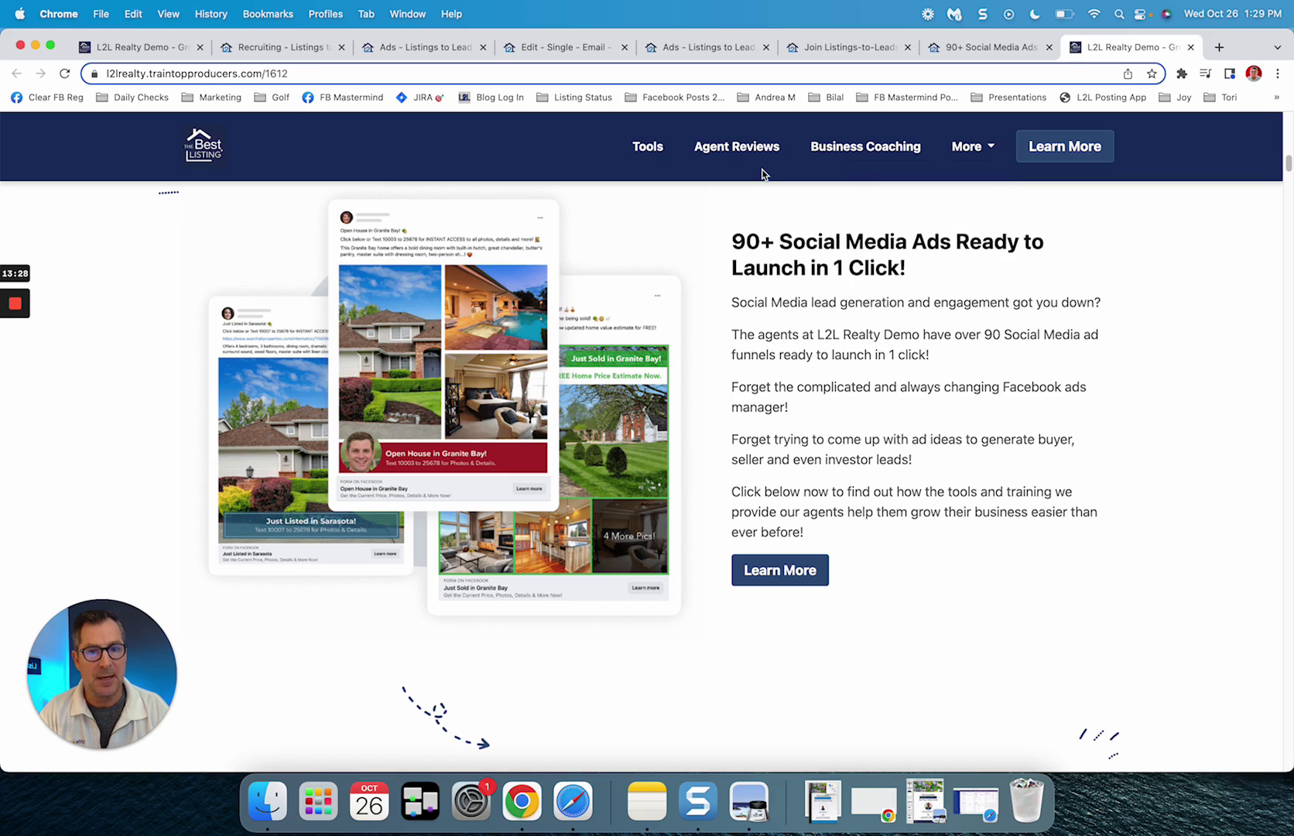
{"action": "left_click", "coordinate": [745, 149]}
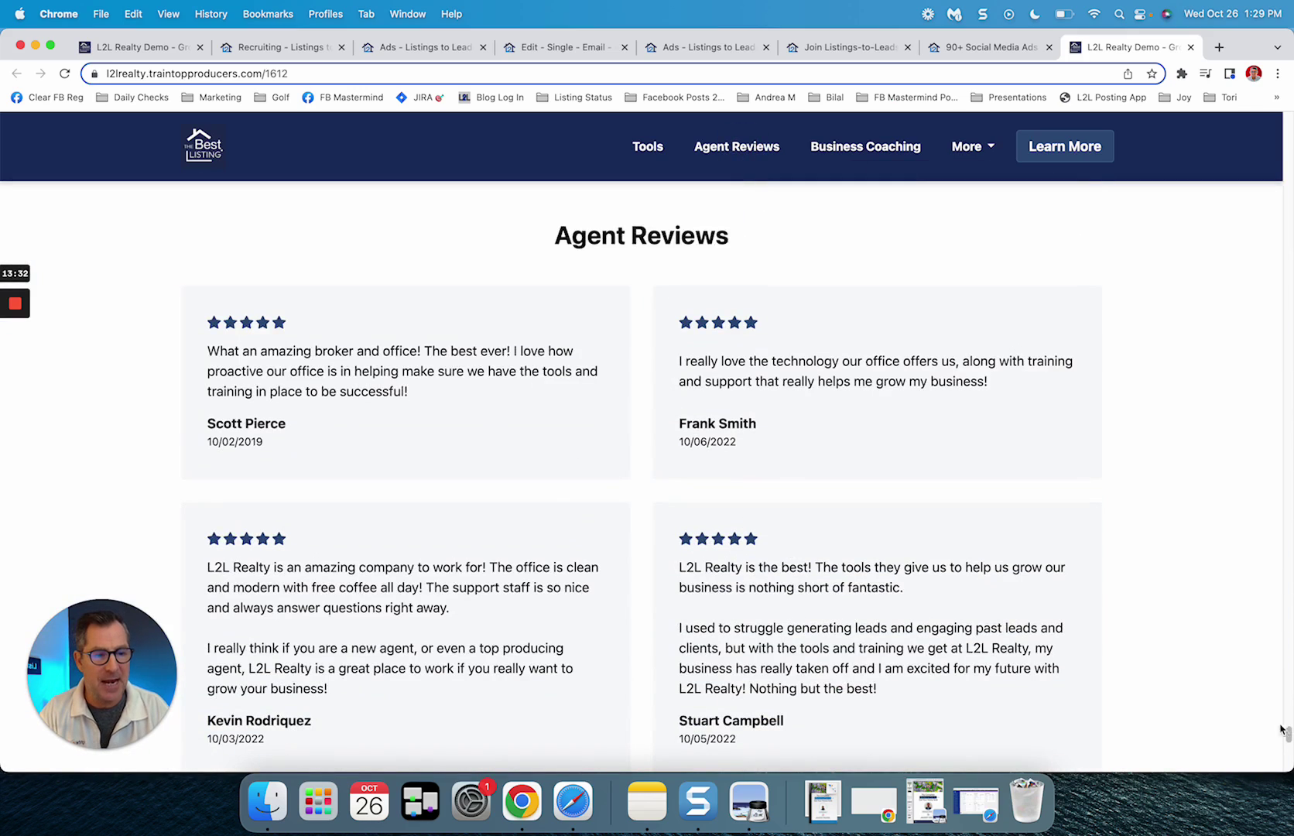
{"action": "left_click_drag", "start_coordinate": [1289, 730], "coordinate": [1289, 736]}
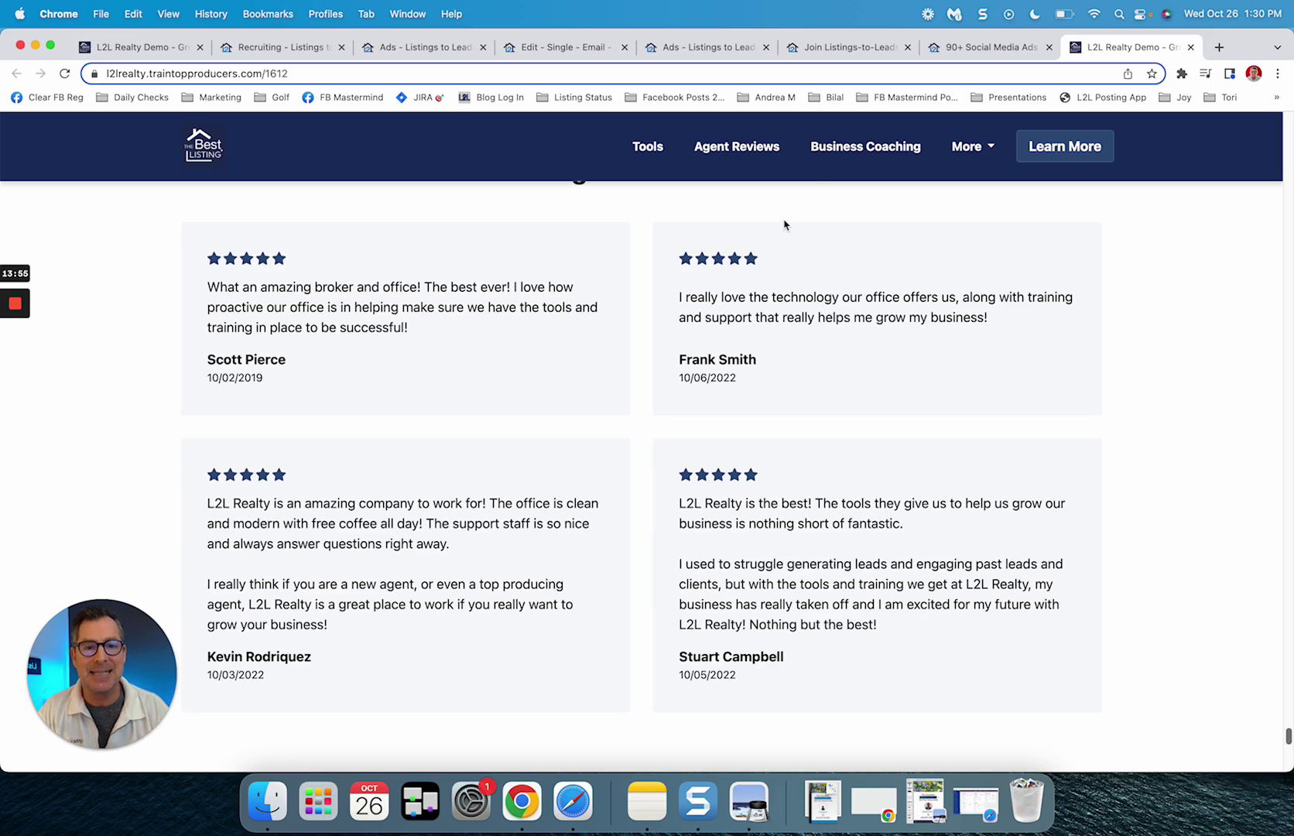
Step: Review the upcoming lead generation webinars and the site address on leadgenwebinars.com
{"action": "left_click", "coordinate": [851, 48]}
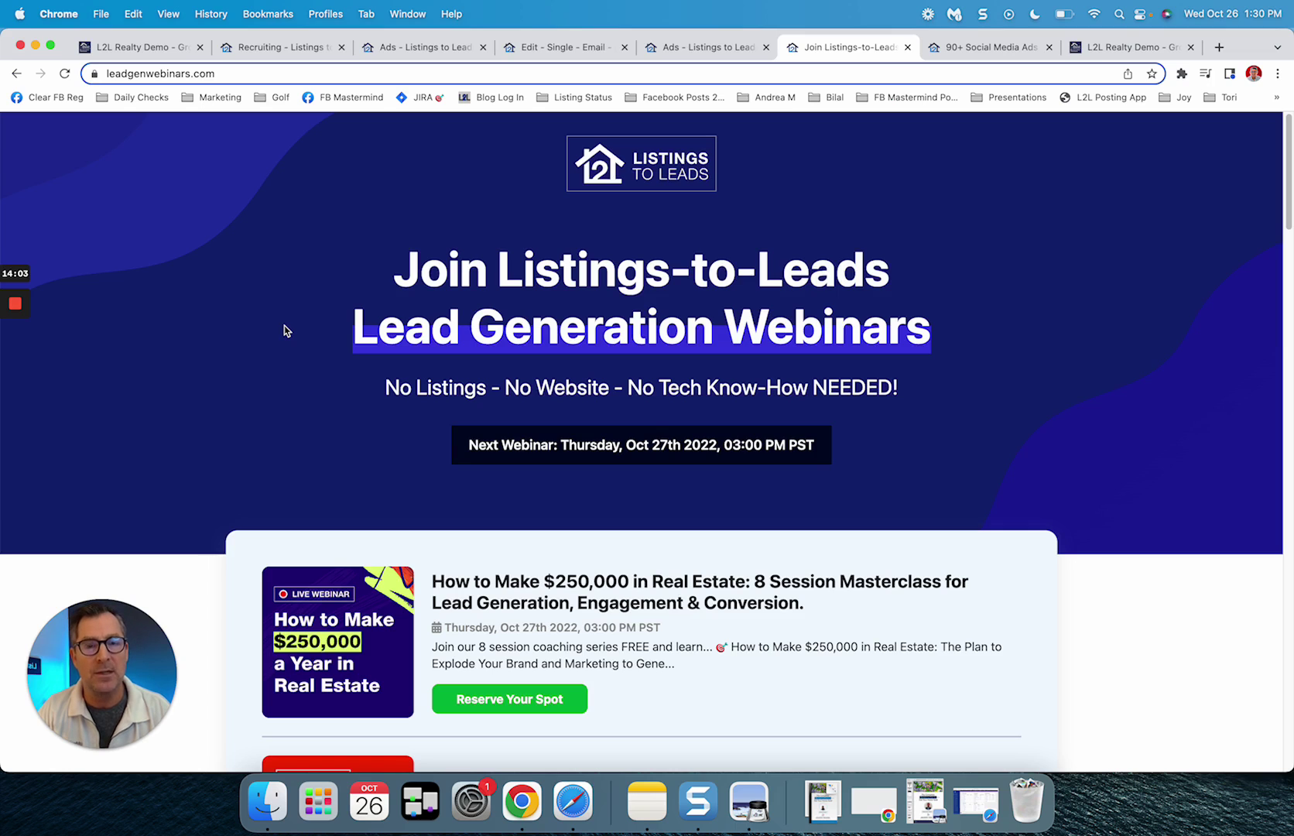
{"action": "scroll", "coordinate": [284, 331], "scroll_direction": "down", "scroll_amount": 5}
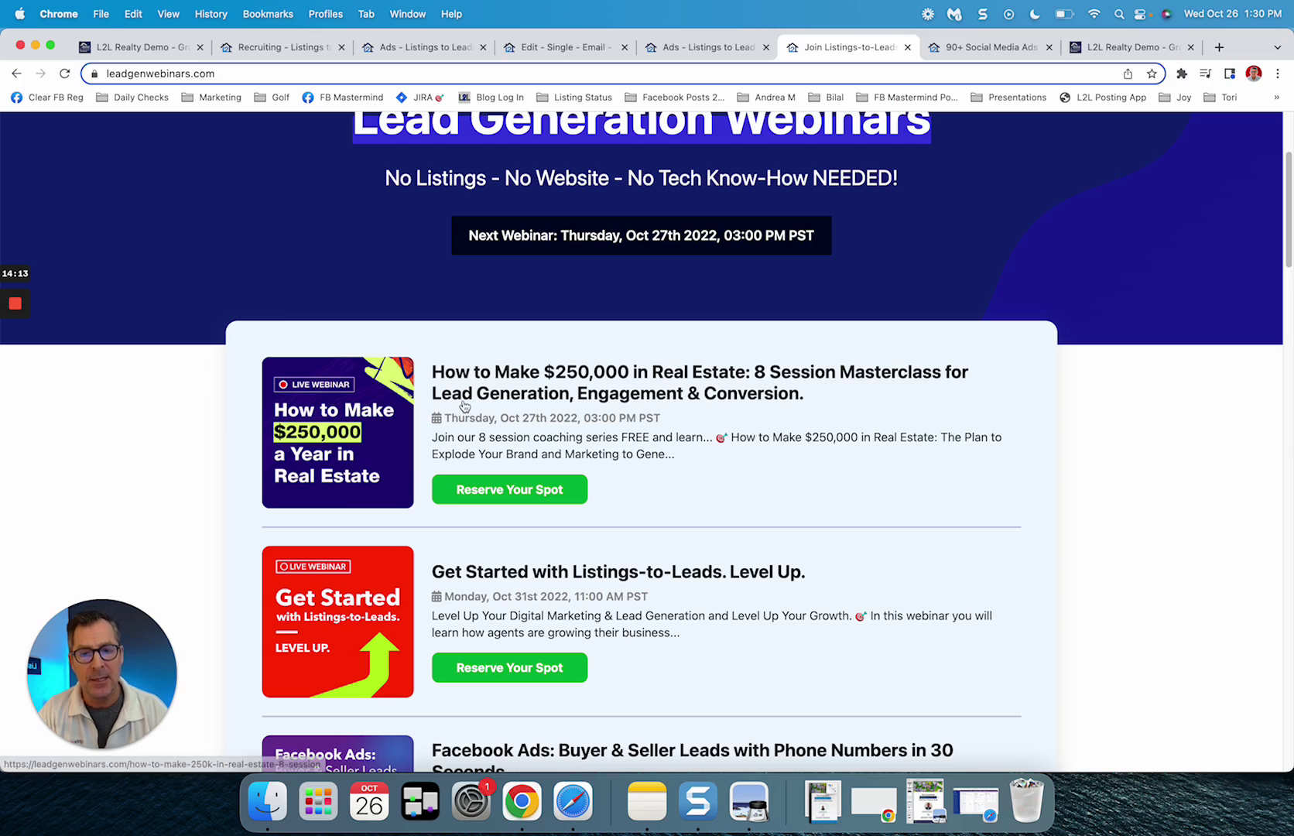
{"action": "left_click", "coordinate": [250, 72]}
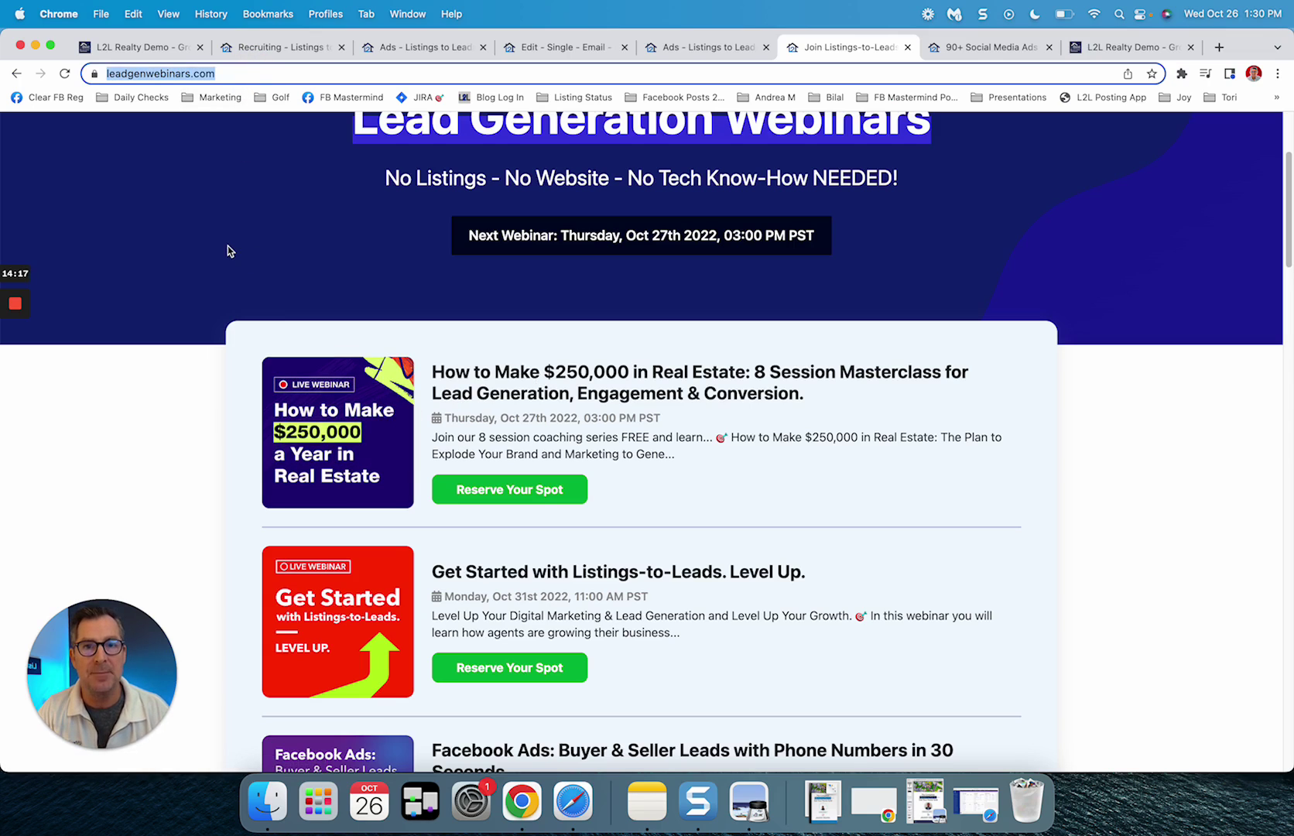
{"action": "left_click", "coordinate": [214, 304]}
{"action": "scroll", "coordinate": [214, 304], "scroll_direction": "down", "scroll_amount": 3}
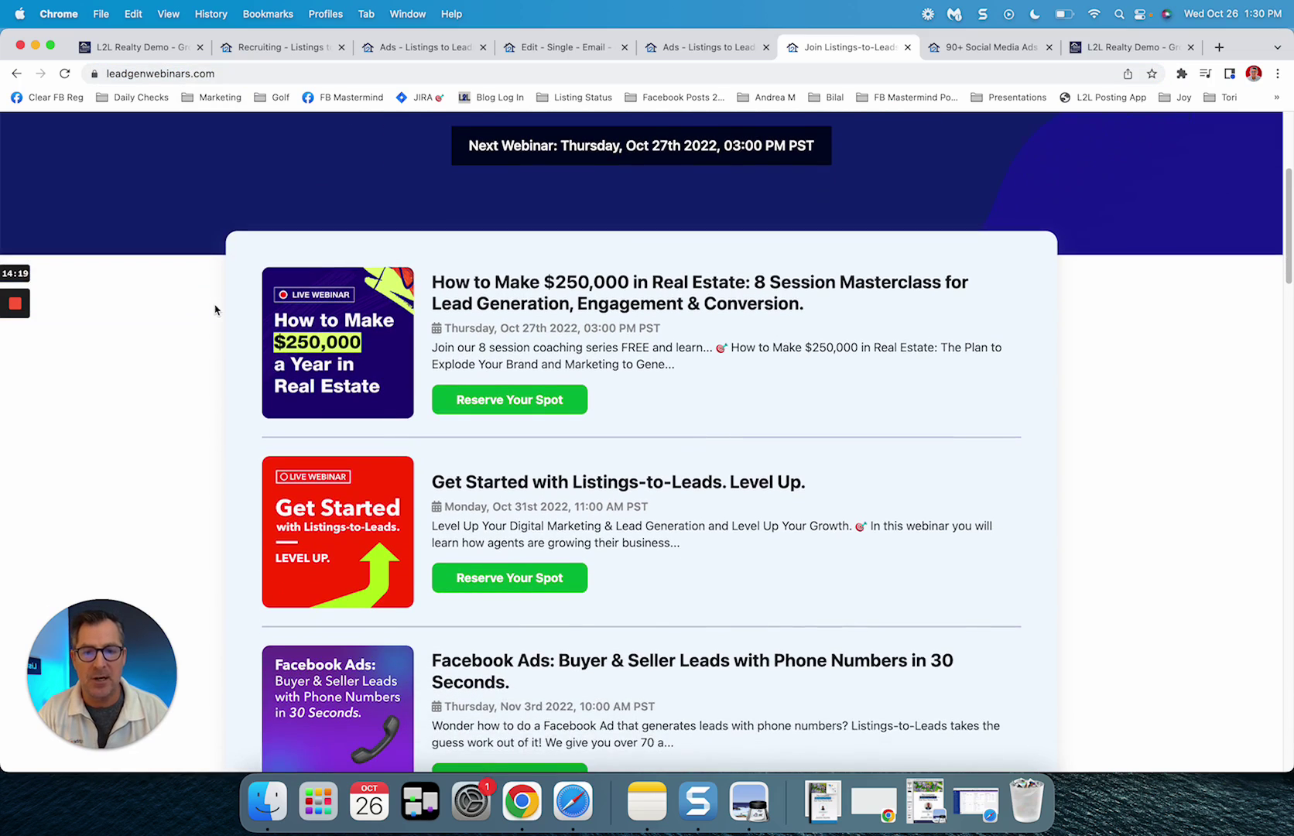
Step: Open the "How to Make $250,000 in Real Estate" 8-session masterclass page and view its reservation section
{"action": "scroll", "coordinate": [214, 304], "scroll_direction": "up", "scroll_amount": 1}
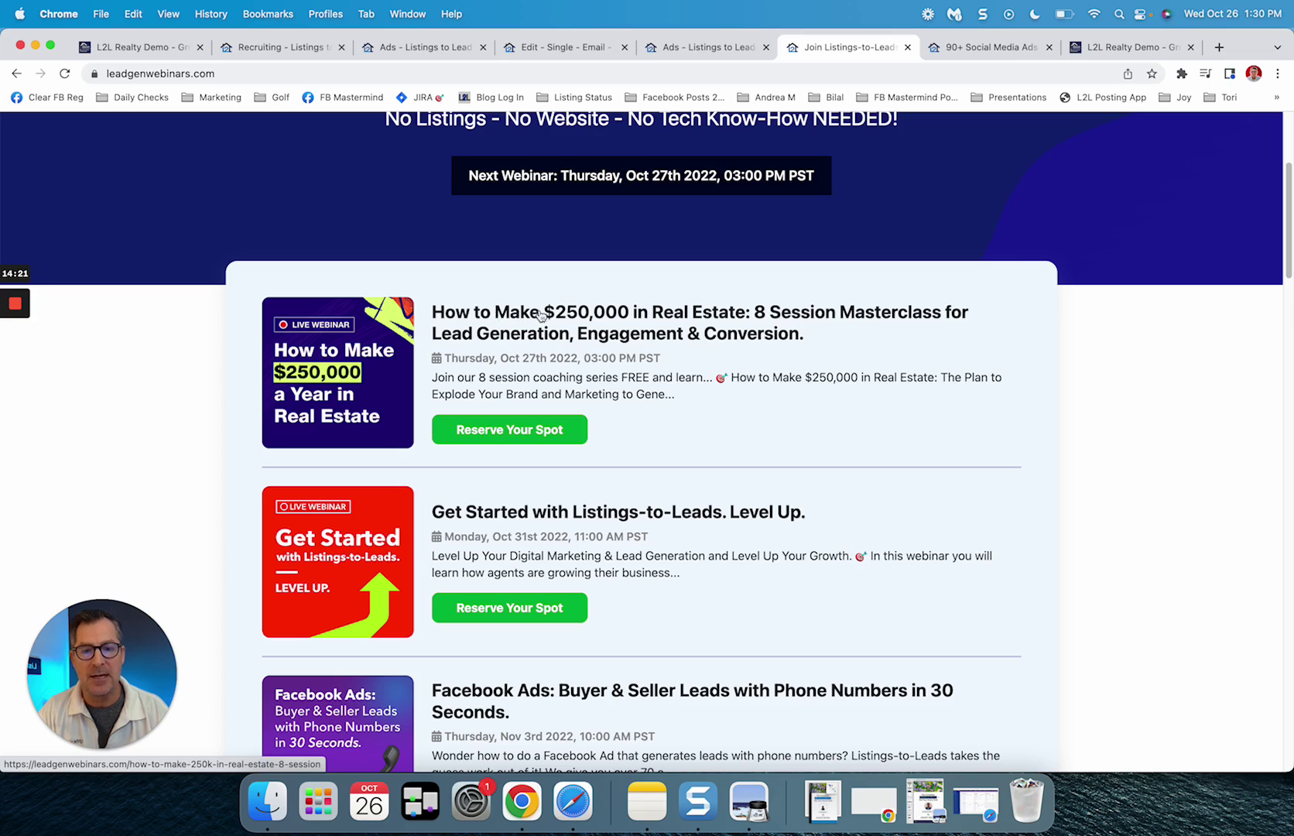
{"action": "left_click", "coordinate": [737, 315]}
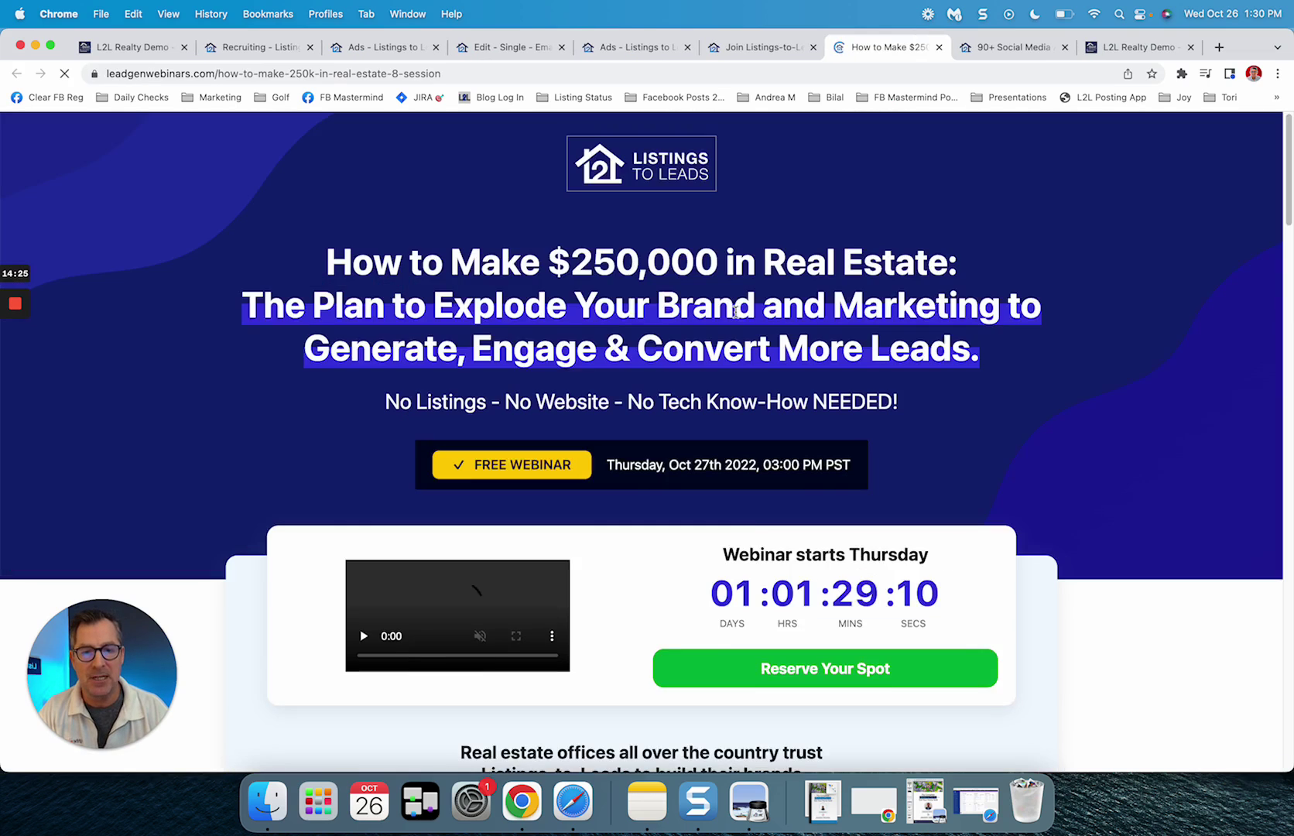
{"action": "scroll", "coordinate": [496, 396], "scroll_direction": "down", "scroll_amount": 4}
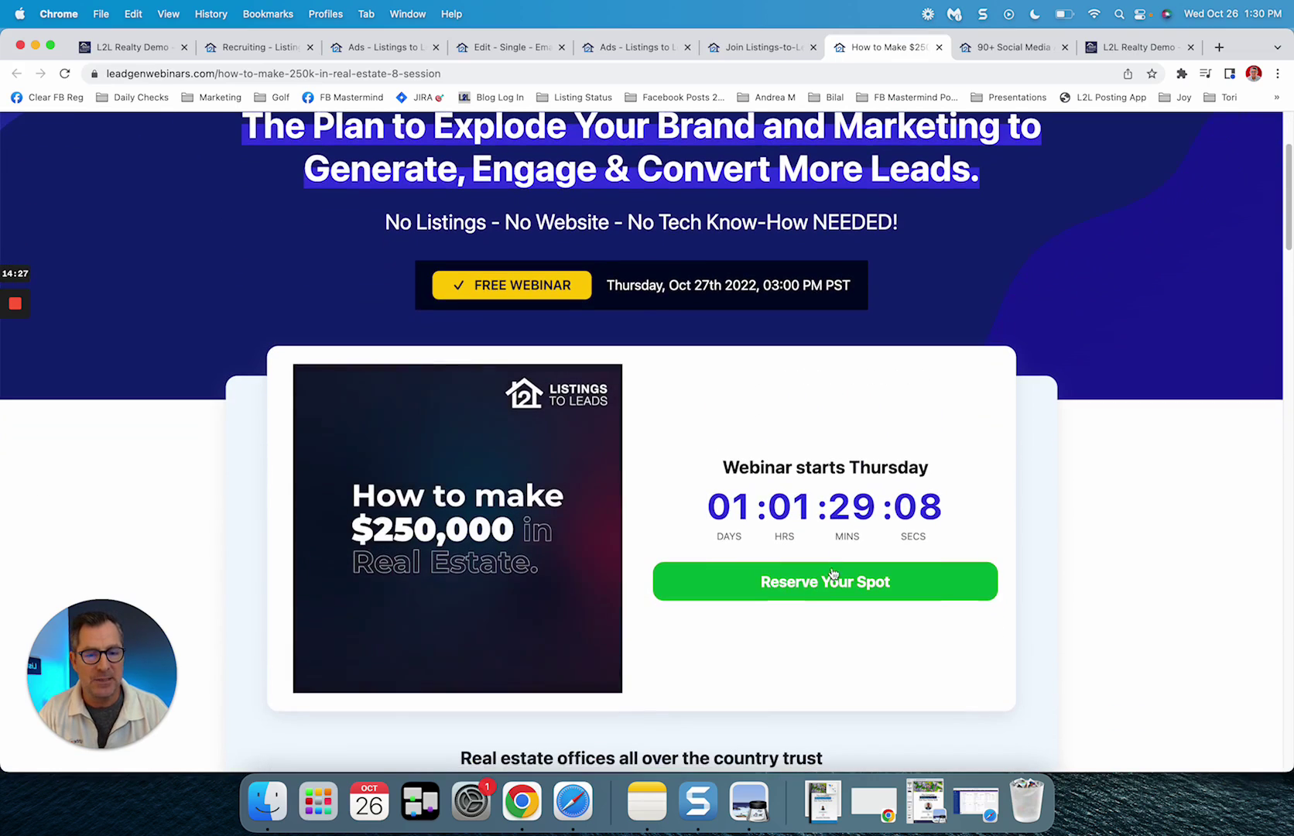